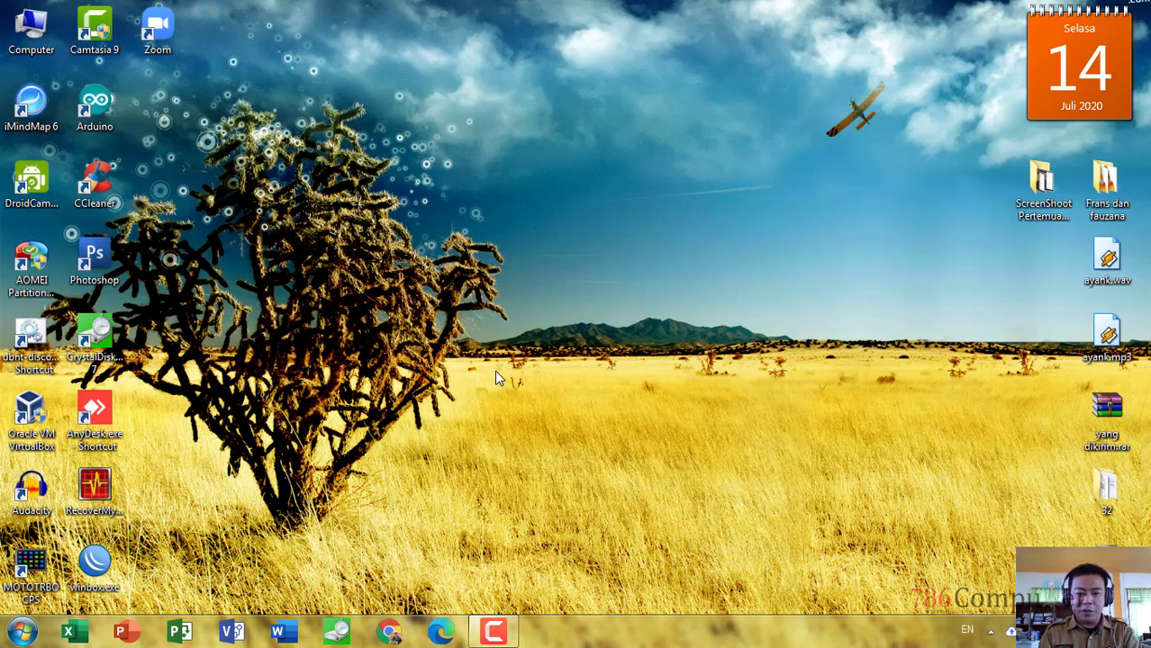
# Open the Chrome browser and go to classroom.google.com.
pyautogui.click(389, 632)
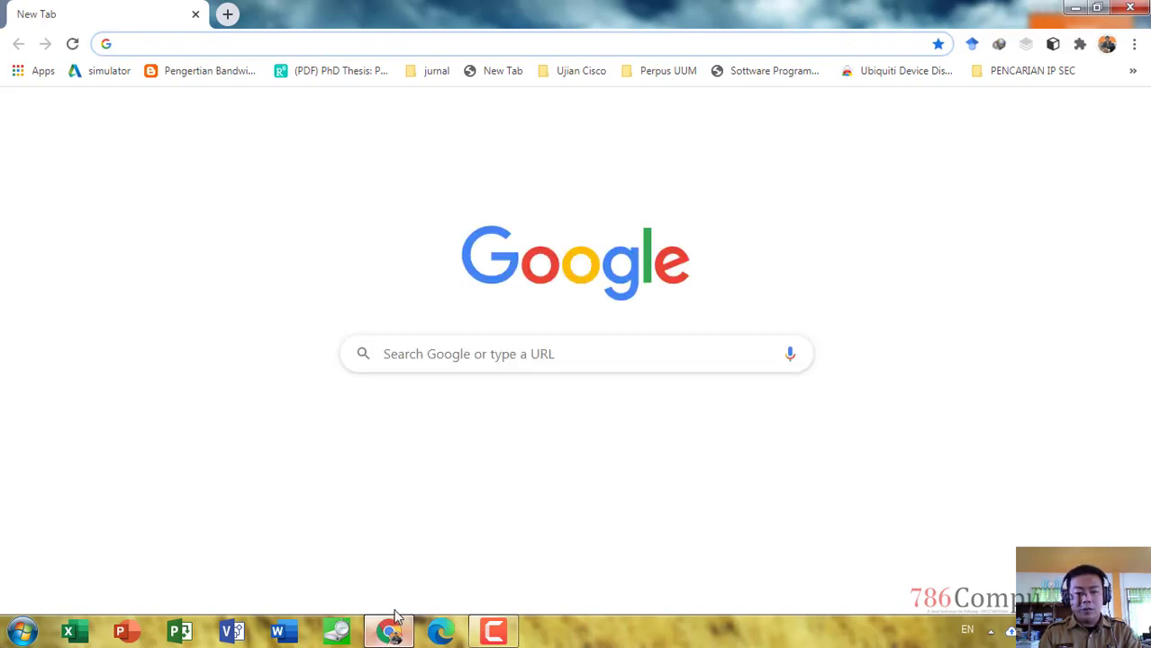
pyautogui.click(177, 44)
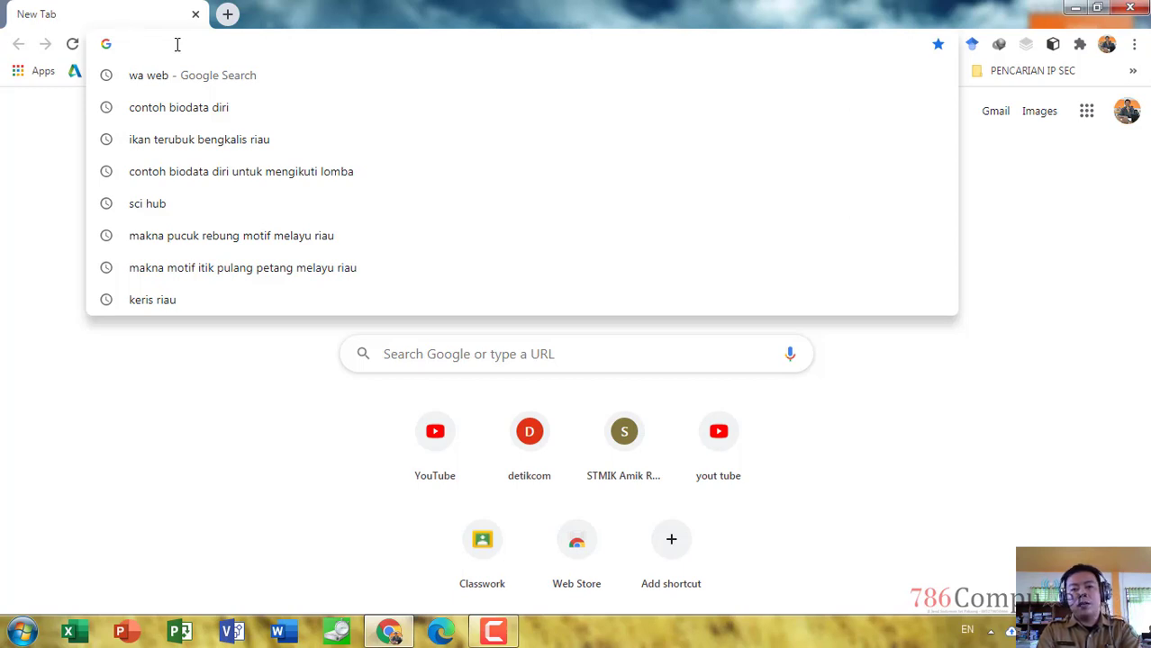
pyautogui.write('classr')
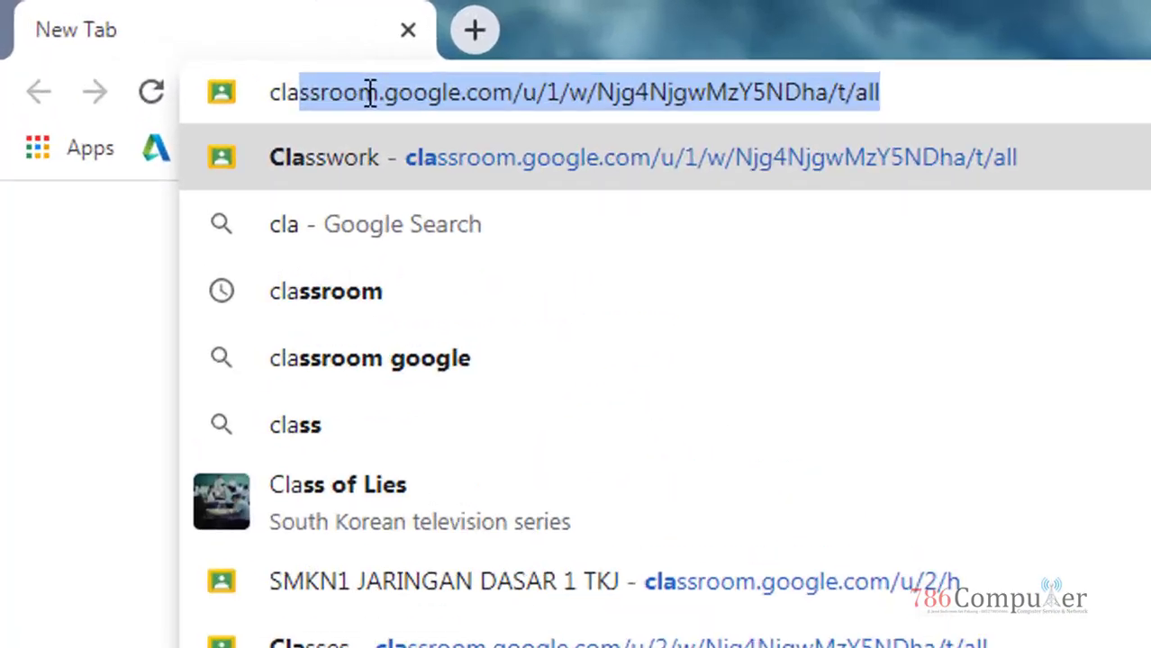
pyautogui.write('oom')
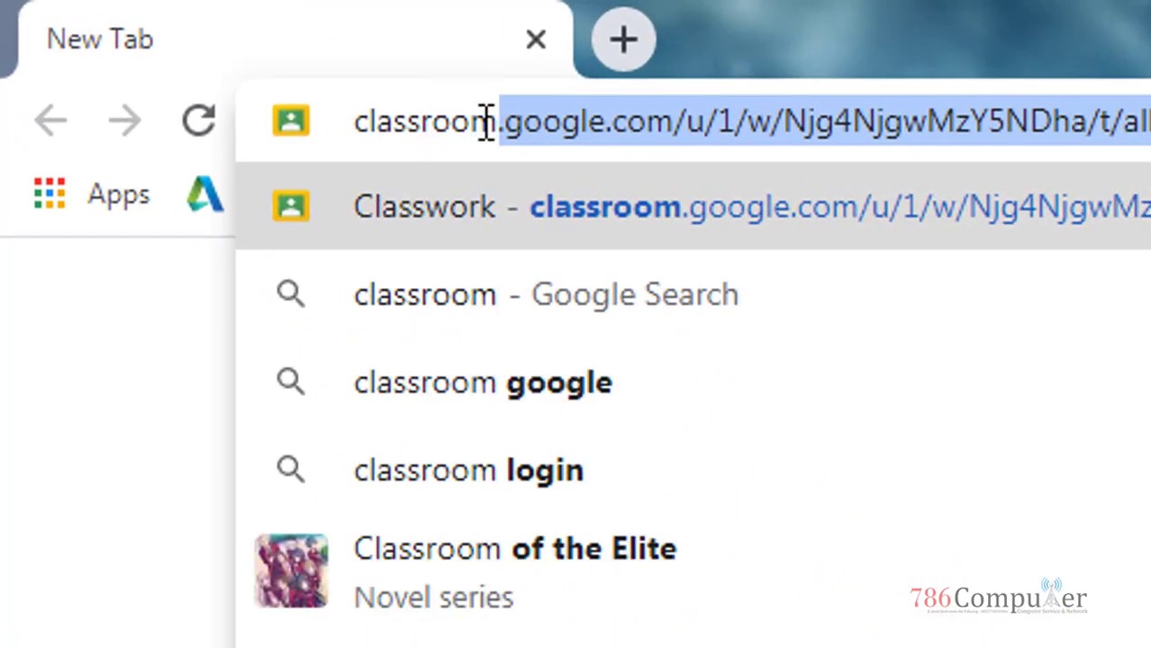
pyautogui.write('.google.com')
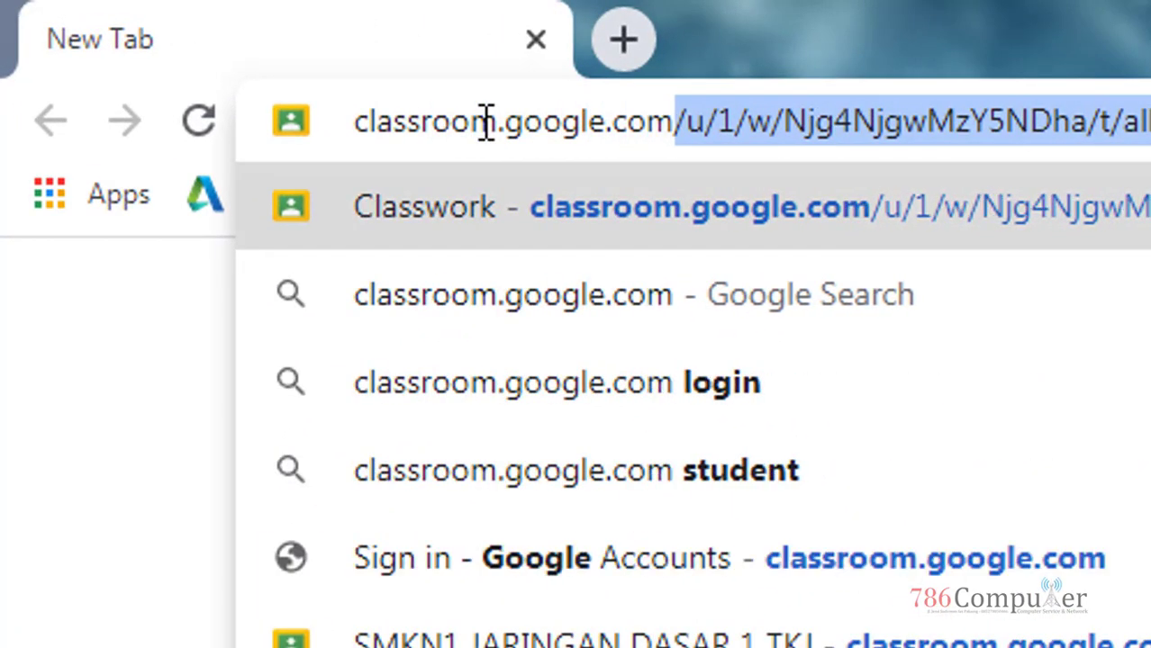
pyautogui.press('Delete')
pyautogui.press('Return')
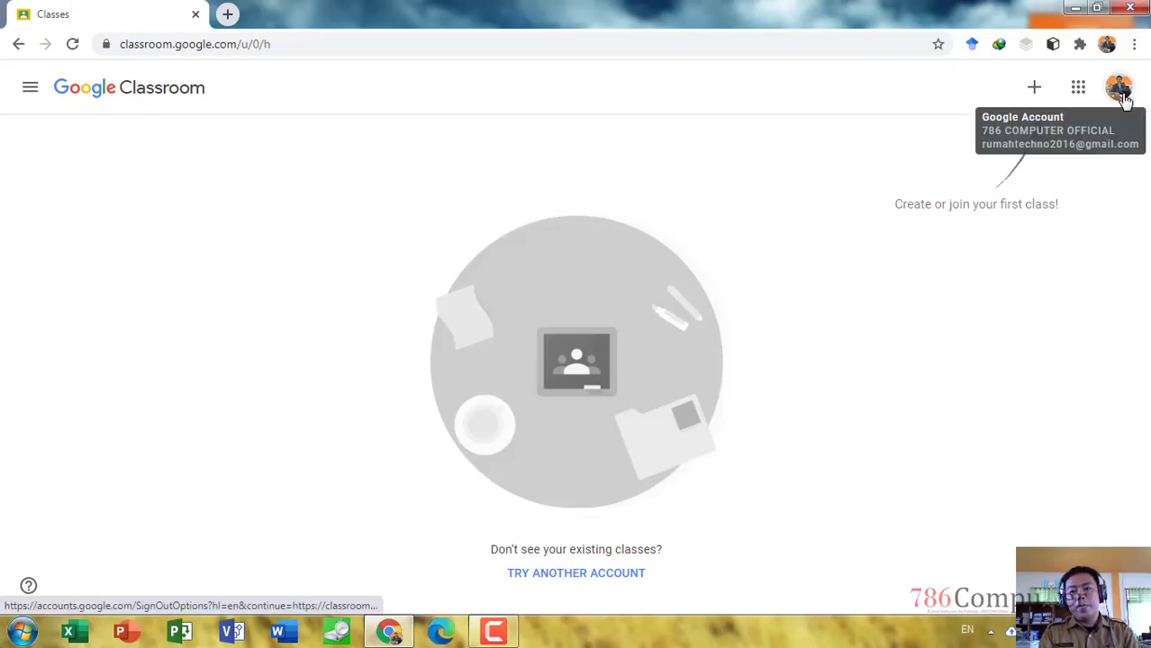
# Switch Classroom to the school-managed account and close the tab of the previous account.
pyautogui.click(1119, 90)
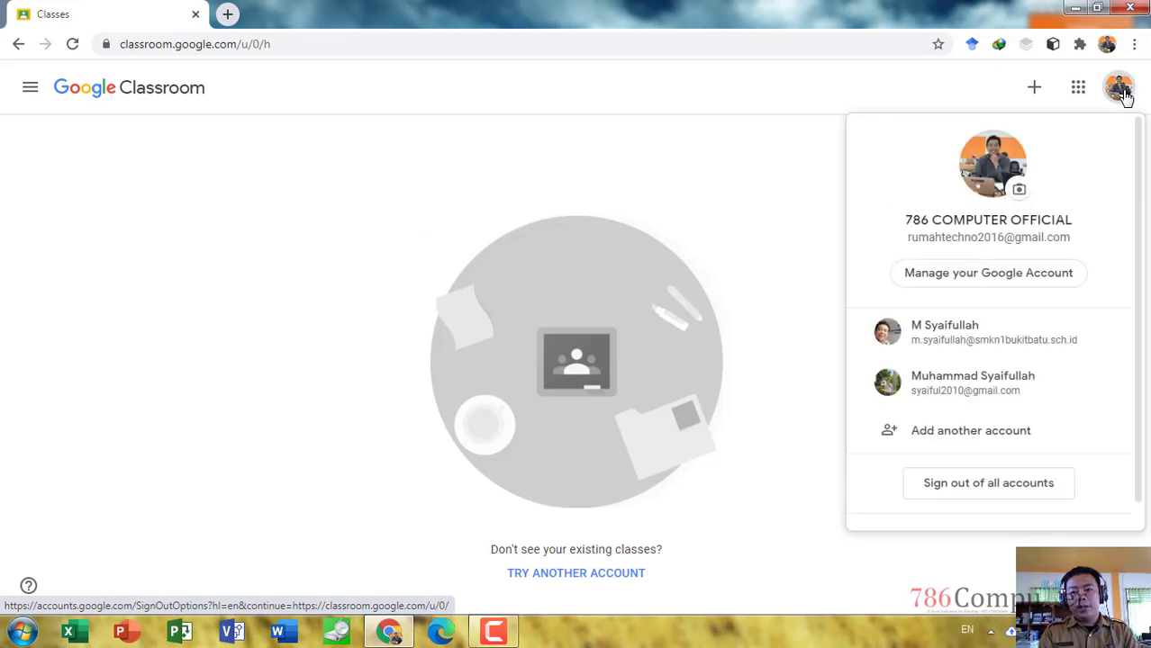
pyautogui.click(968, 346)
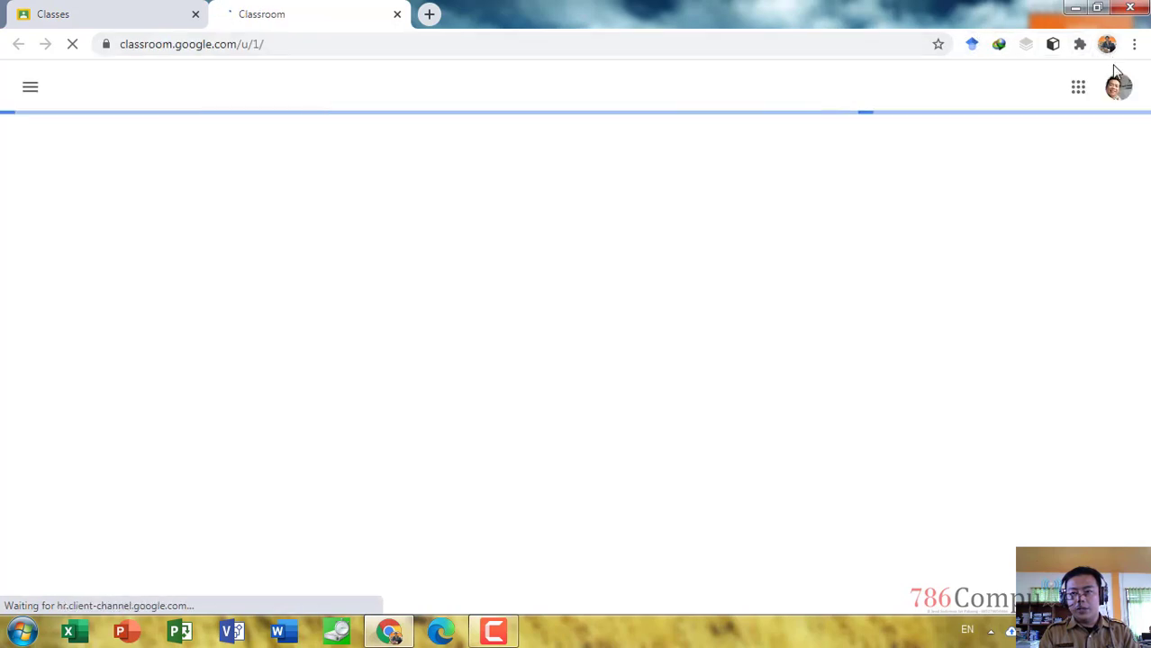
pyautogui.click(1115, 90)
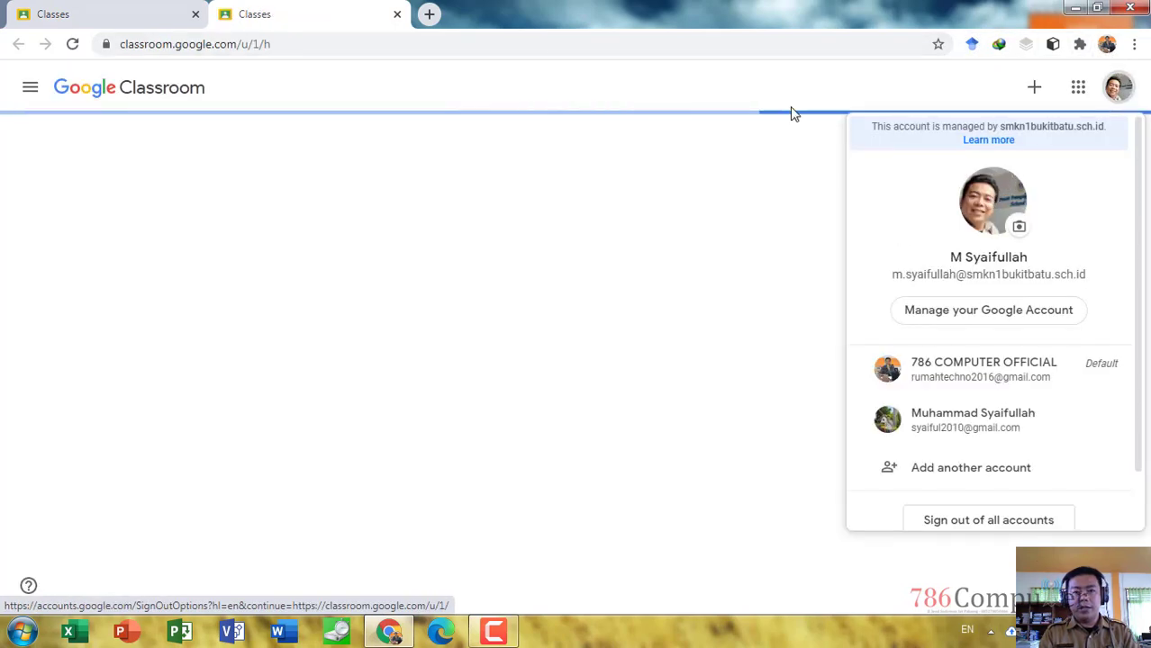
pyautogui.click(195, 14)
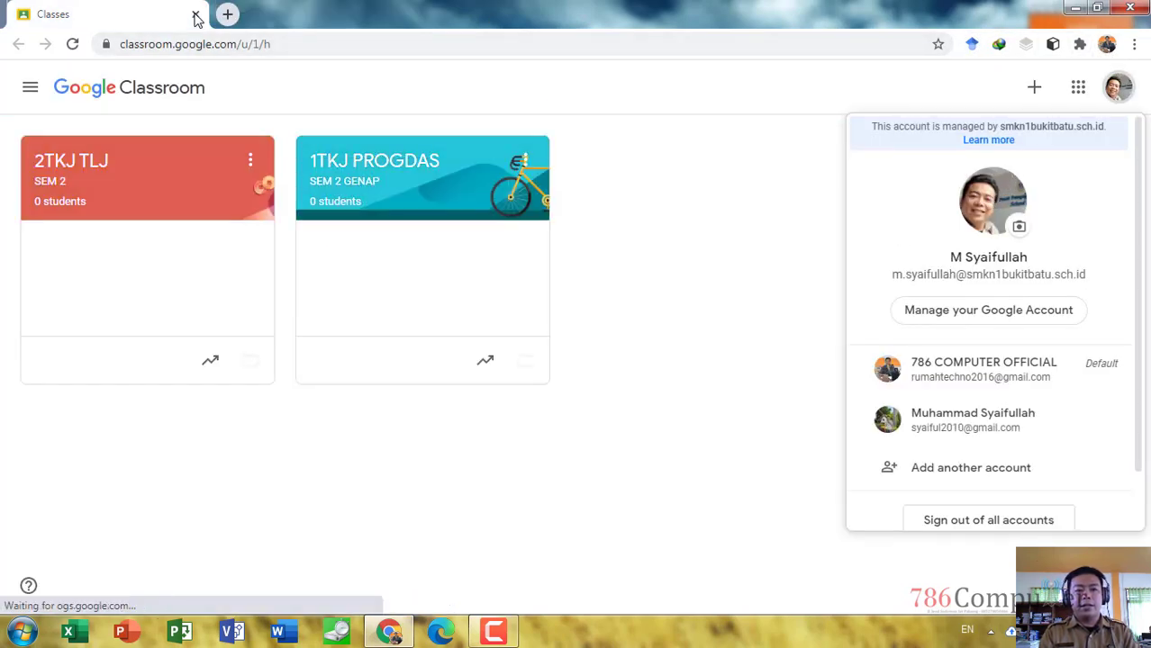
pyautogui.click(653, 222)
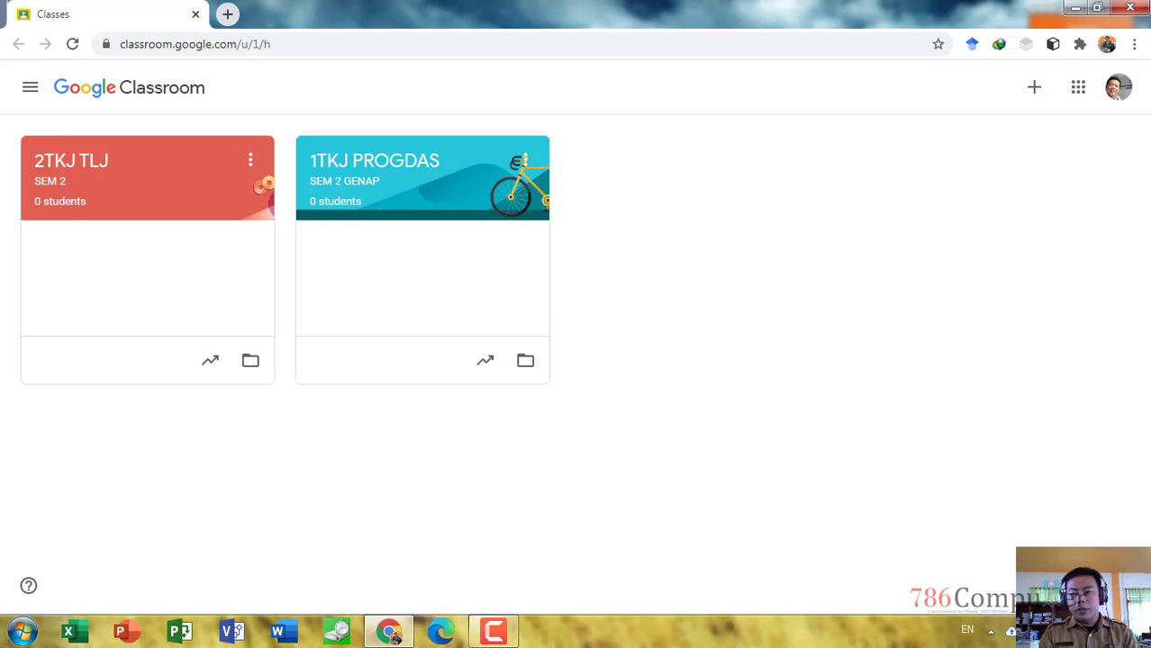
# Check the domain of the school account's e-mail address in the account details.
pyautogui.click(1120, 92)
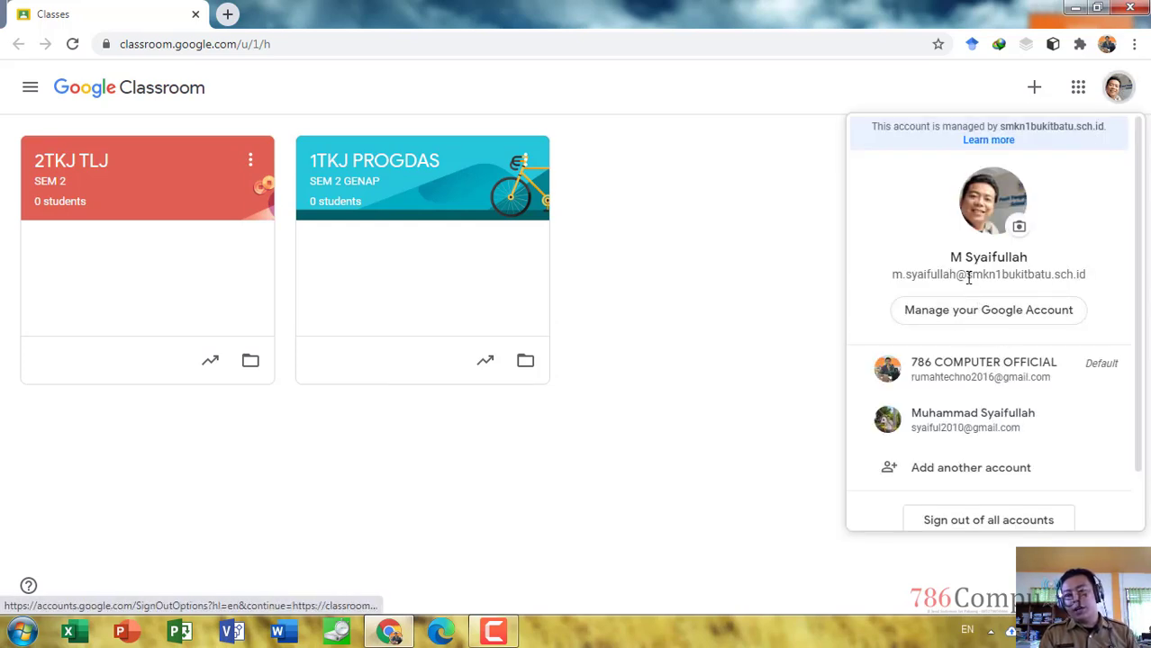
pyautogui.moveTo(968, 276); pyautogui.dragTo(1089, 283)
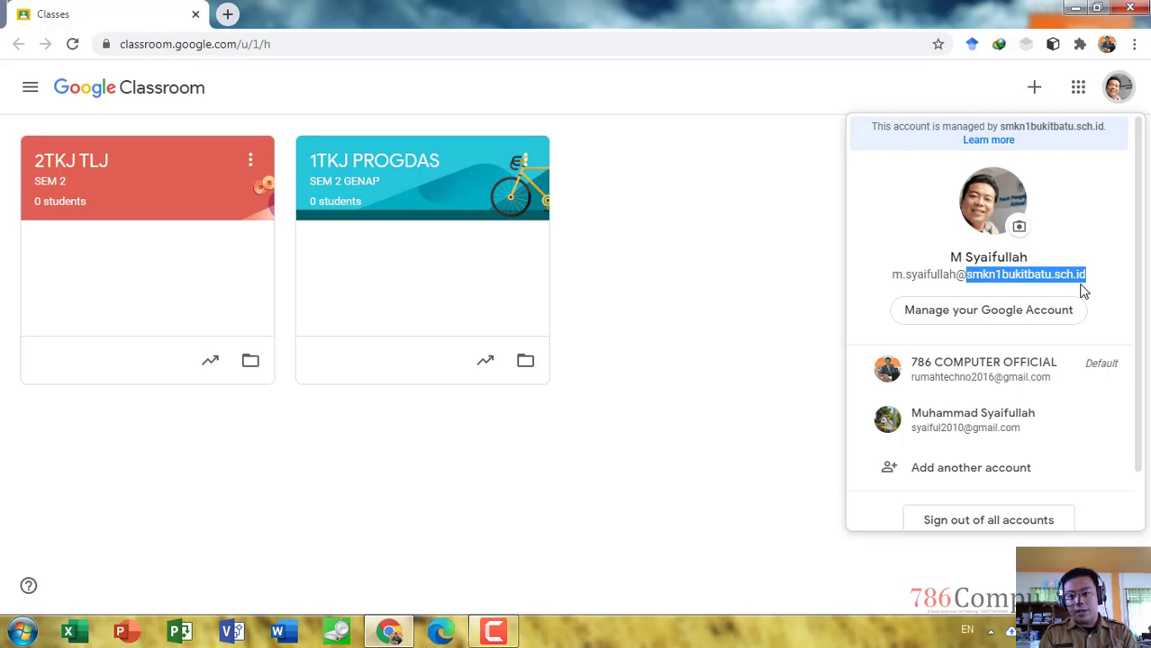
pyautogui.click(769, 249)
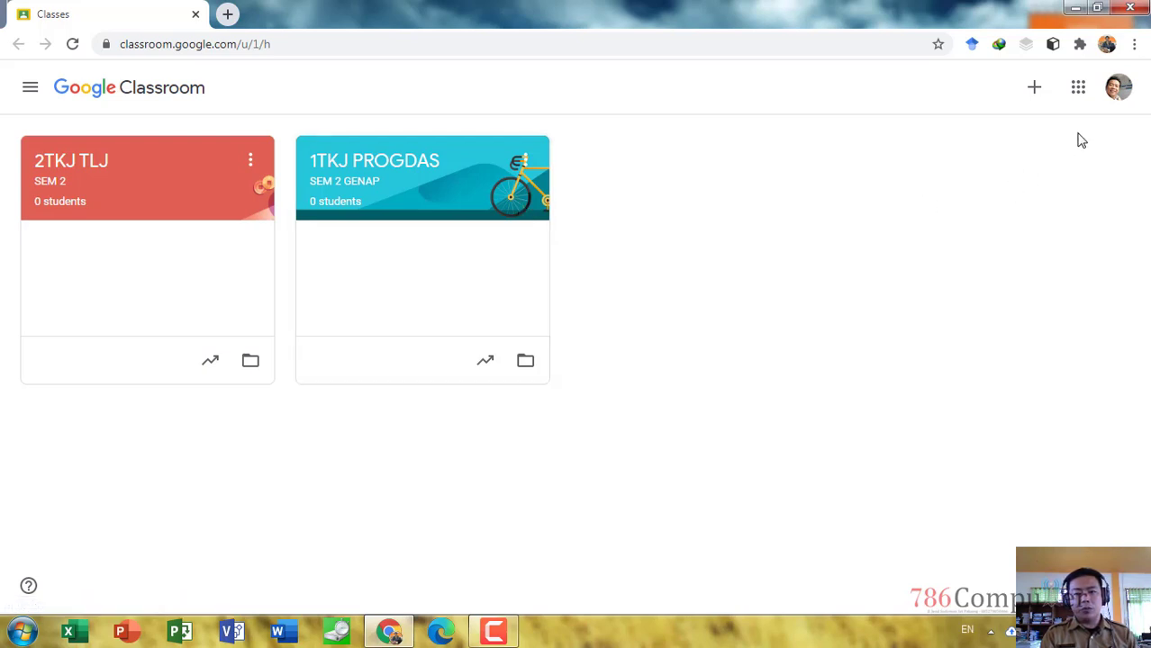
# Switch Classroom to the teacher's personal Gmail account, close the school account's tab and check which account is active.
pyautogui.click(1119, 94)
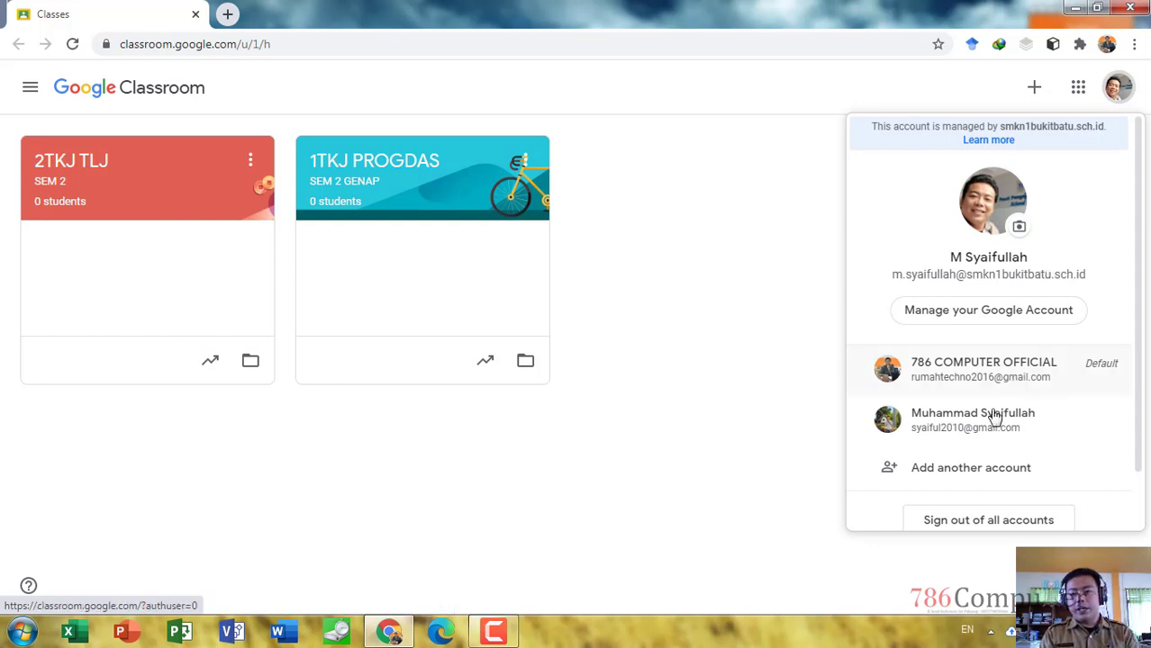
pyautogui.click(908, 434)
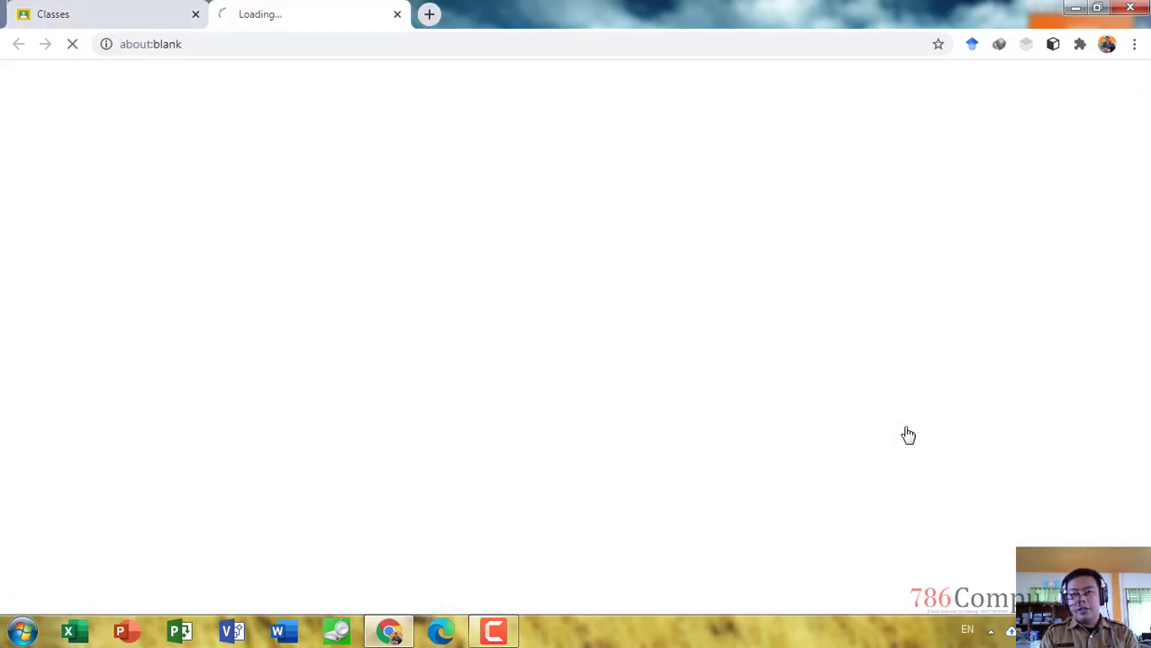
pyautogui.click(196, 15)
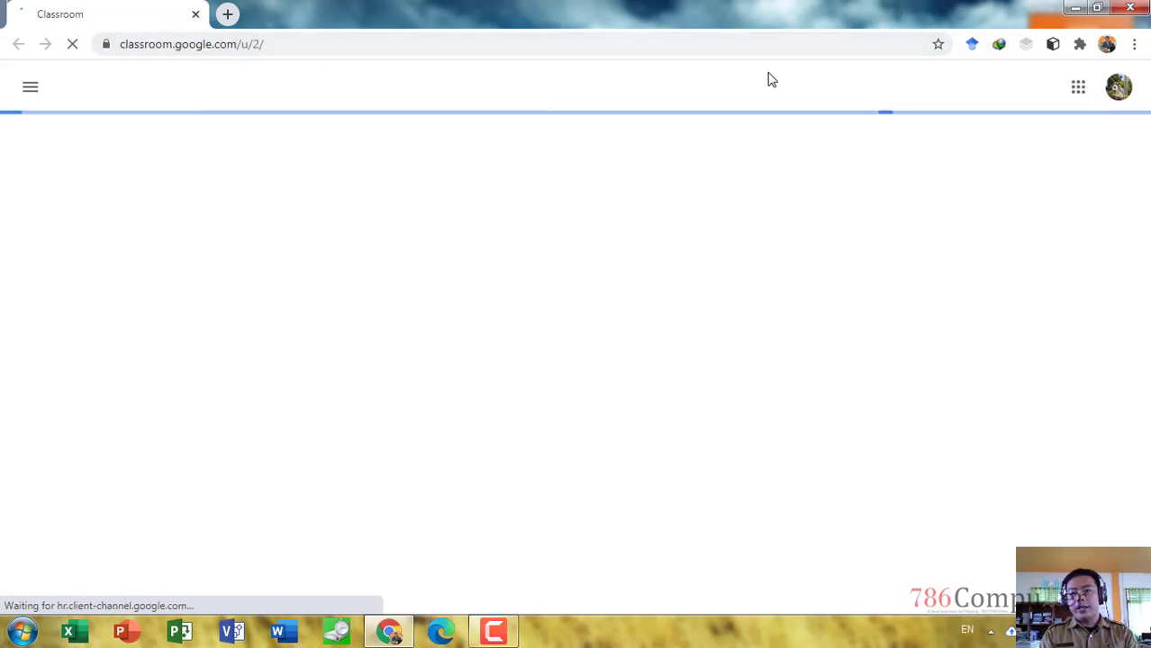
pyautogui.click(1125, 97)
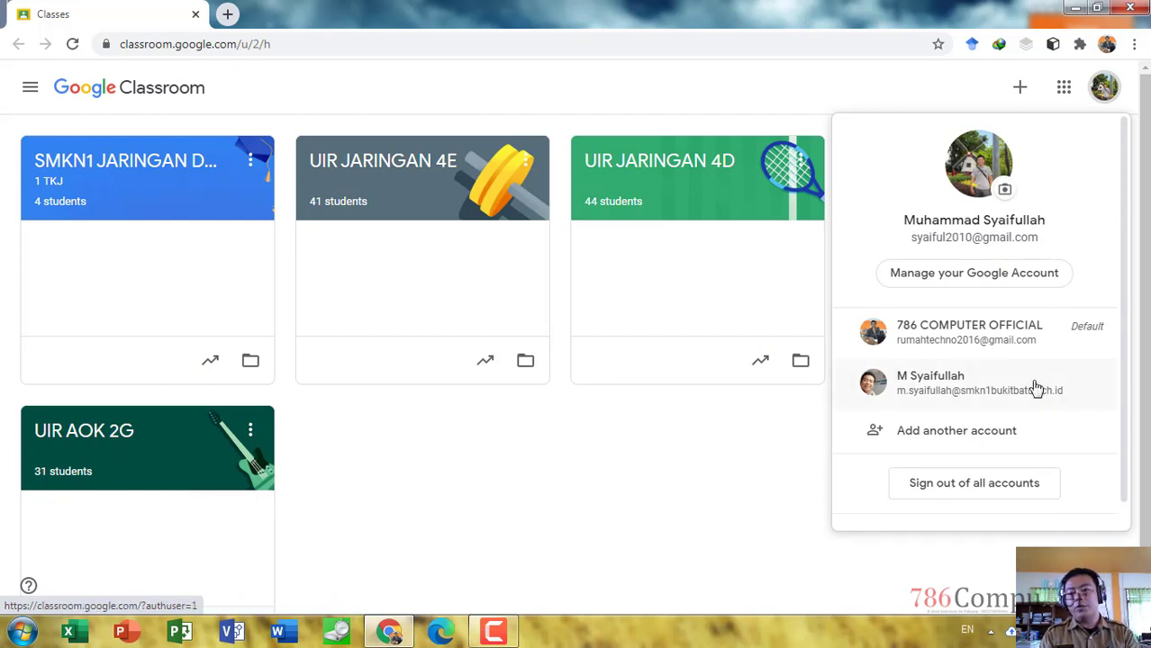
pyautogui.click(660, 450)
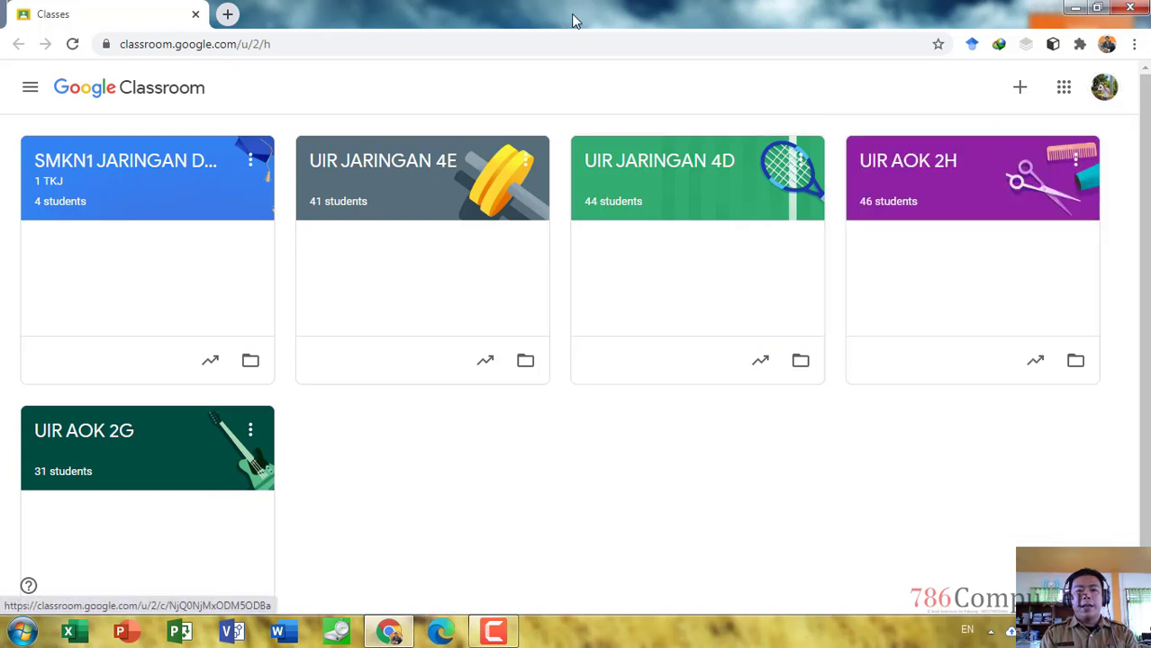
# Start creating a new class and accept the notice about not using Classroom at a school with students.
pyautogui.click(1017, 92)
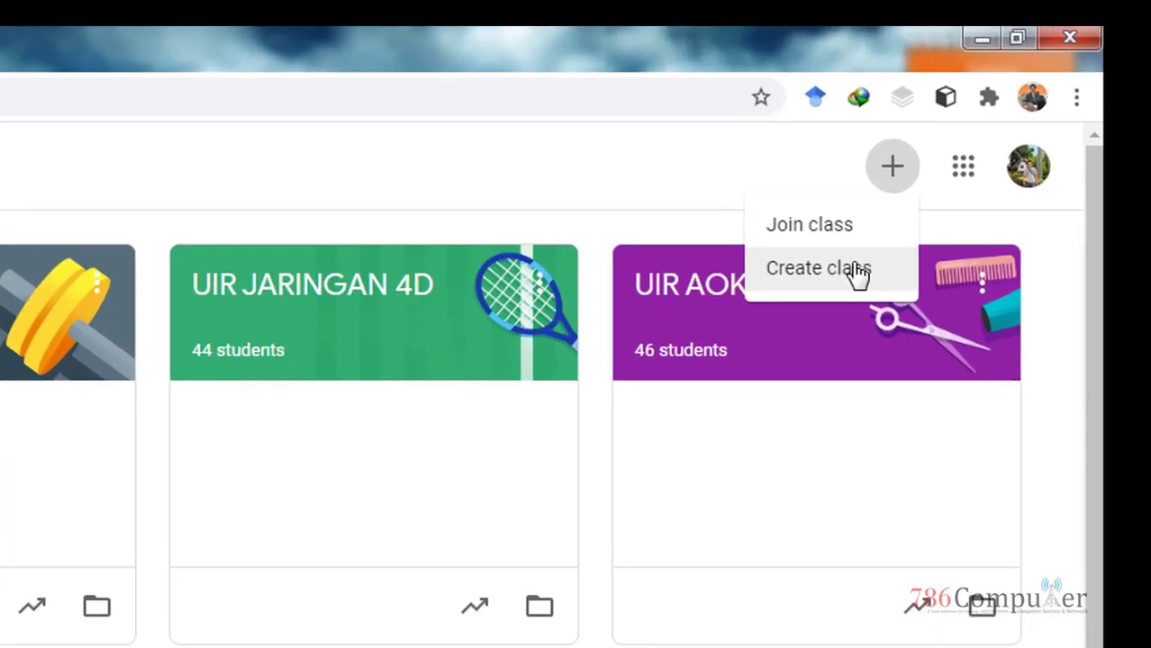
pyautogui.click(857, 269)
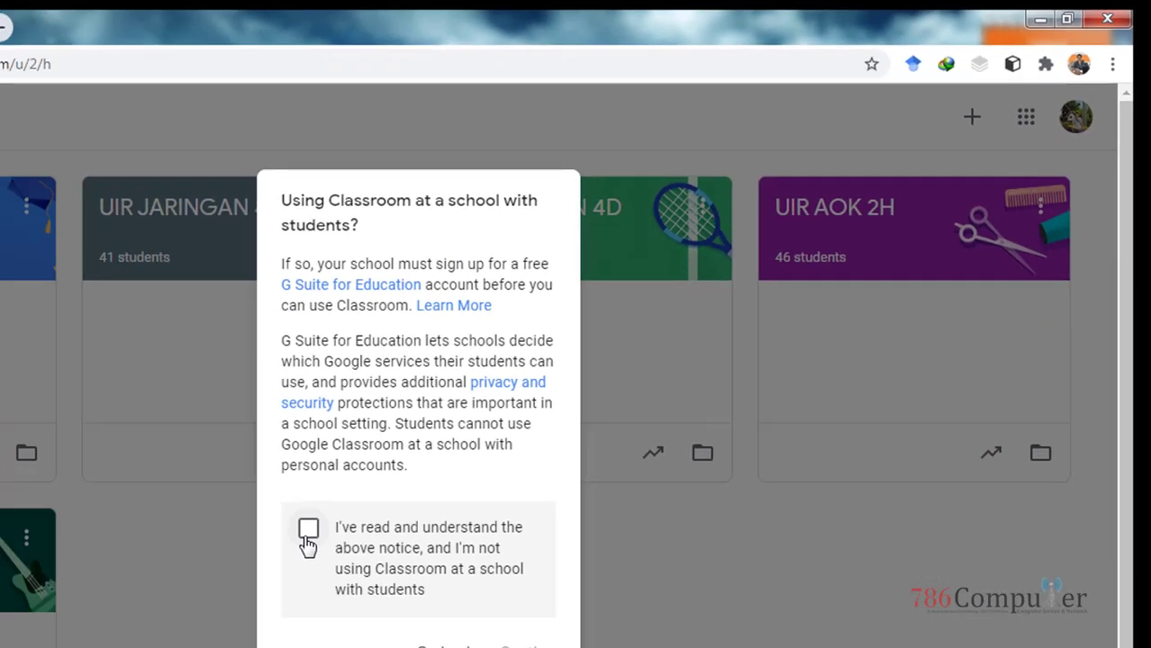
pyautogui.click(307, 531)
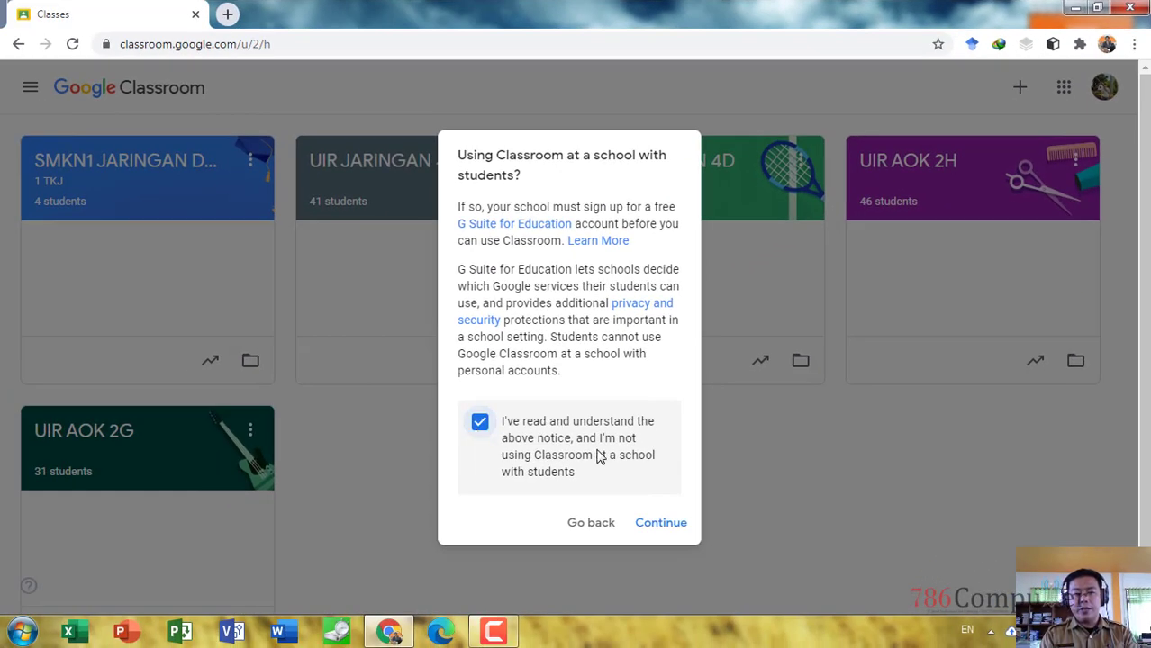
pyautogui.click(646, 528)
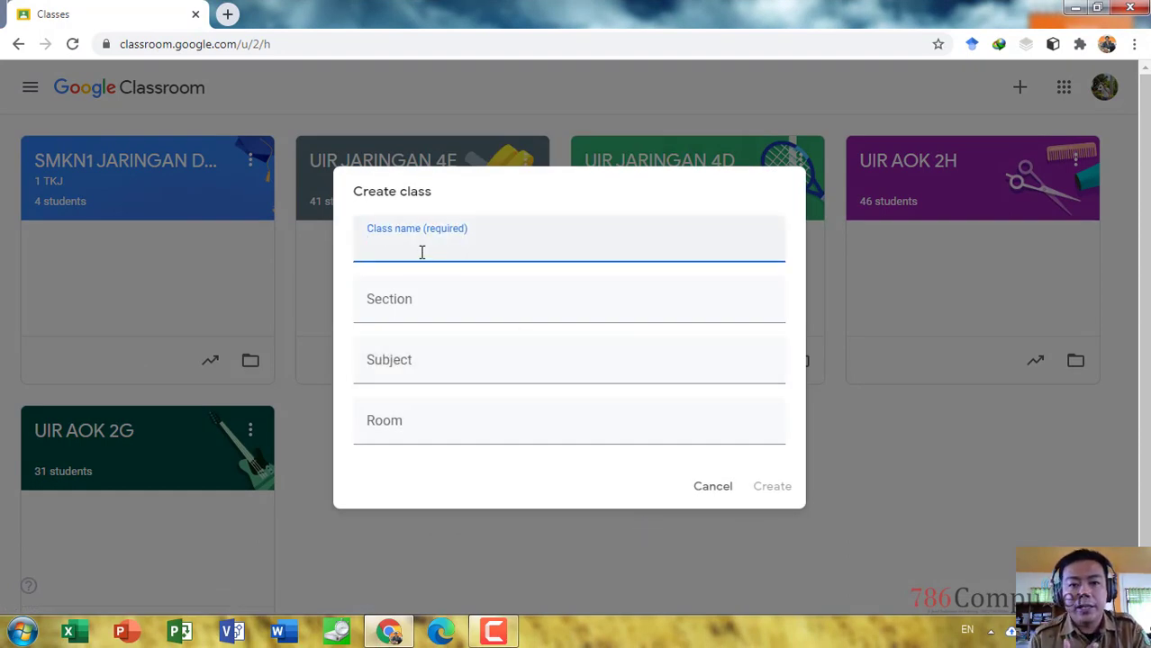
# Enter "SMKN1 TEKNIK LAYANAN JARINGAN" as the new class's name.
pyautogui.write('SMKN1')
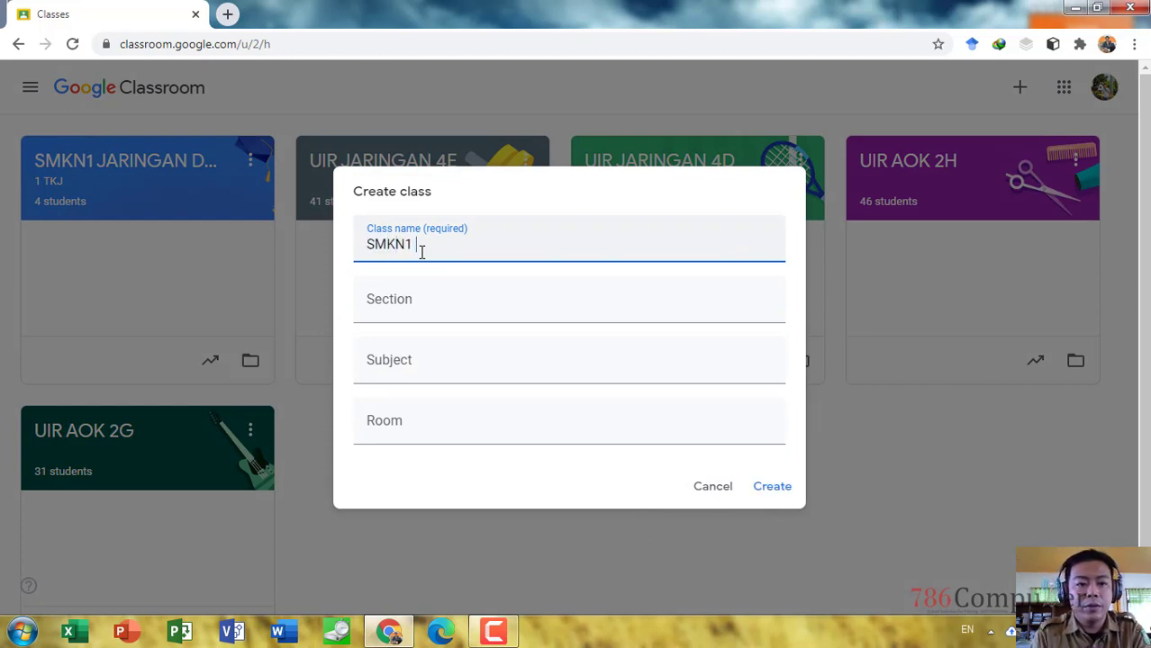
pyautogui.write(' REMO')
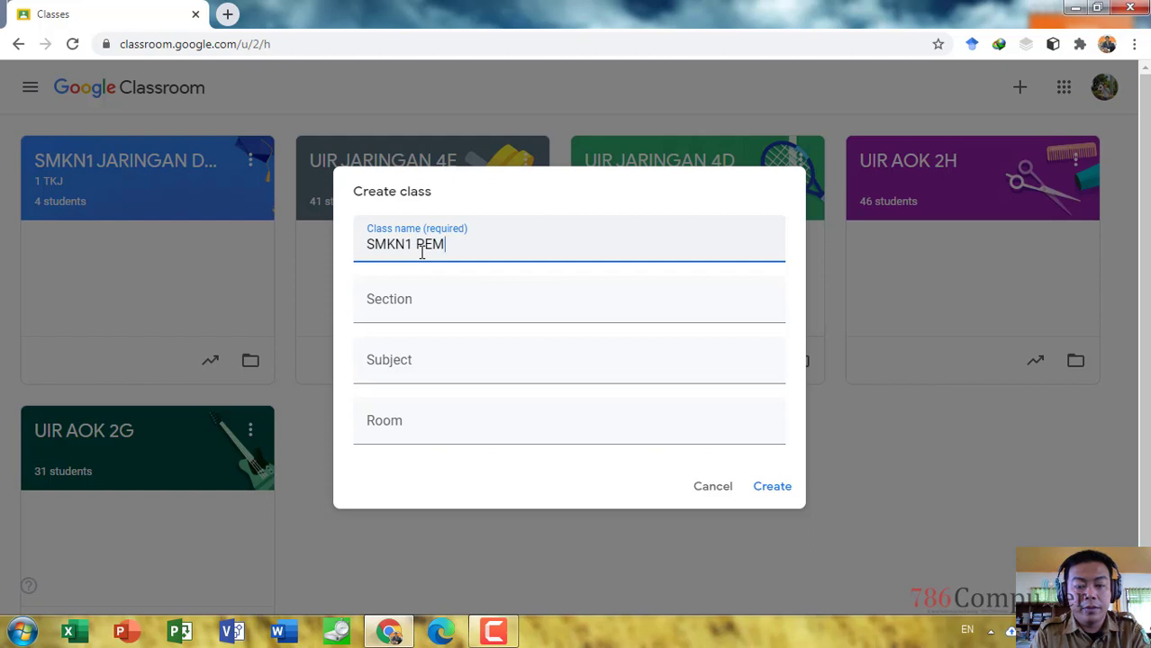
pyautogui.press('BackSpace')
pyautogui.press('BackSpace')
pyautogui.press('BackSpace')
pyautogui.press('BackSpace')
pyautogui.press('BackSpace')
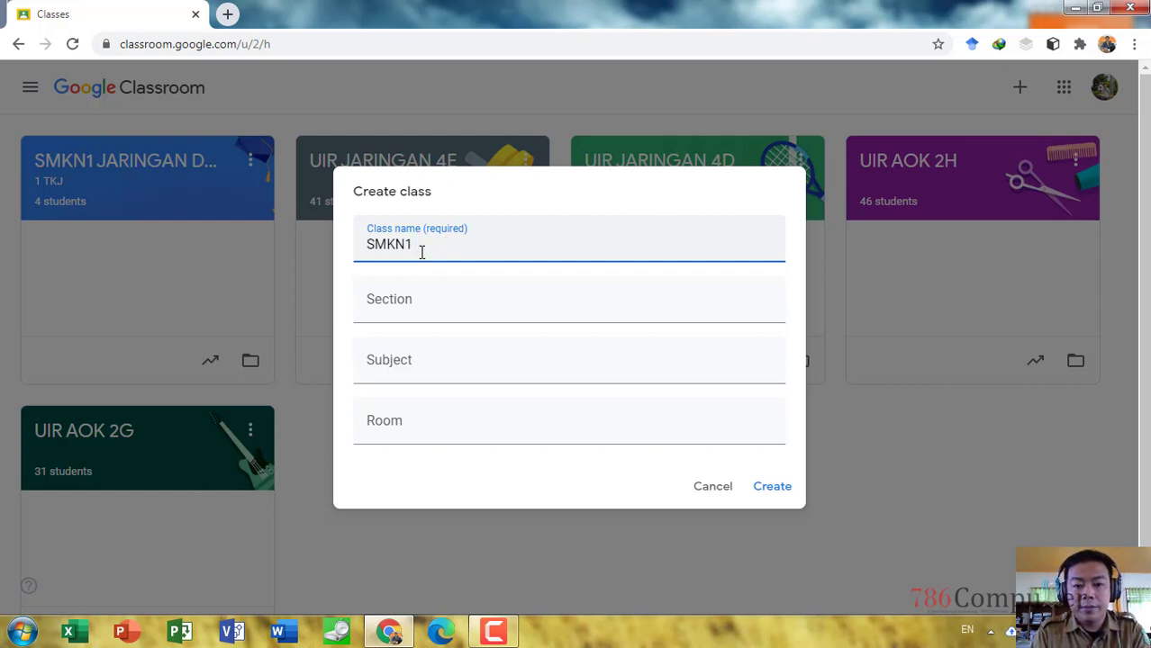
pyautogui.write('TEKNIK ')
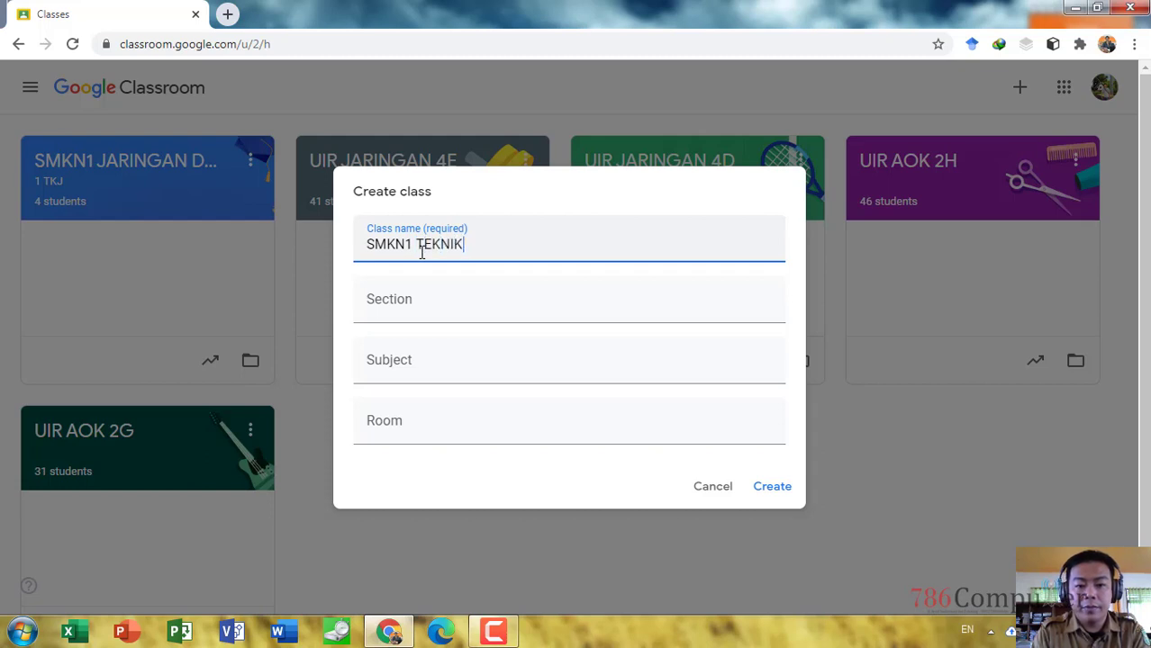
pyautogui.write('LAYANAN J')
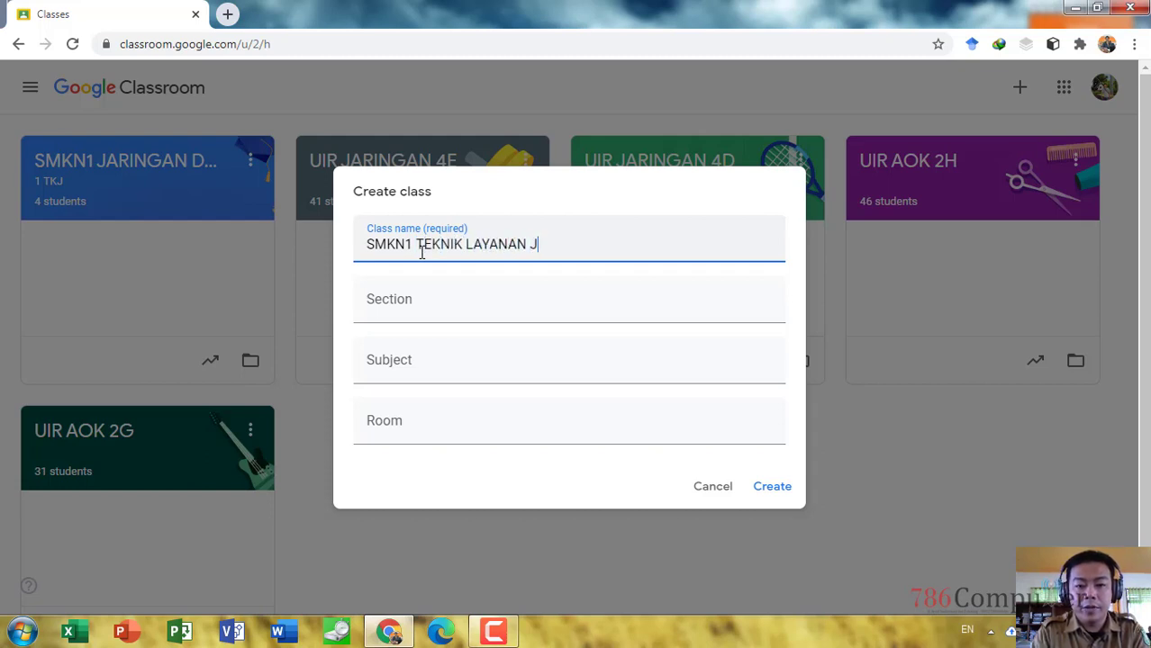
pyautogui.write('ARINGAN')
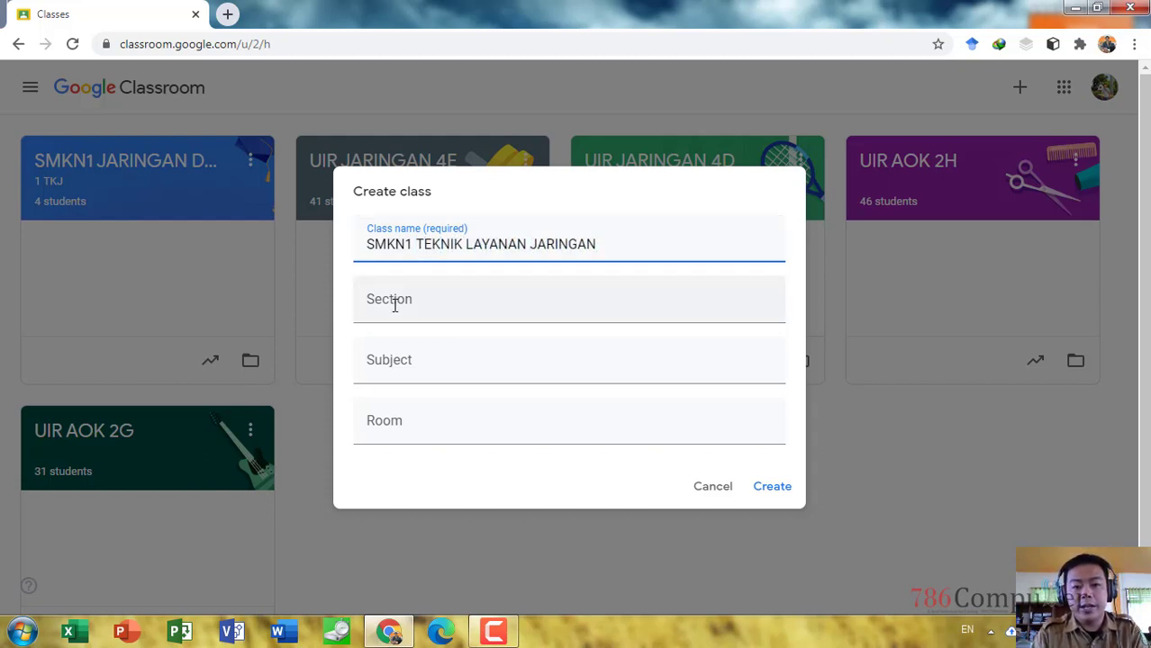
# Set the section of the new class to "SEM GANJIL 2020".
pyautogui.click(393, 307)
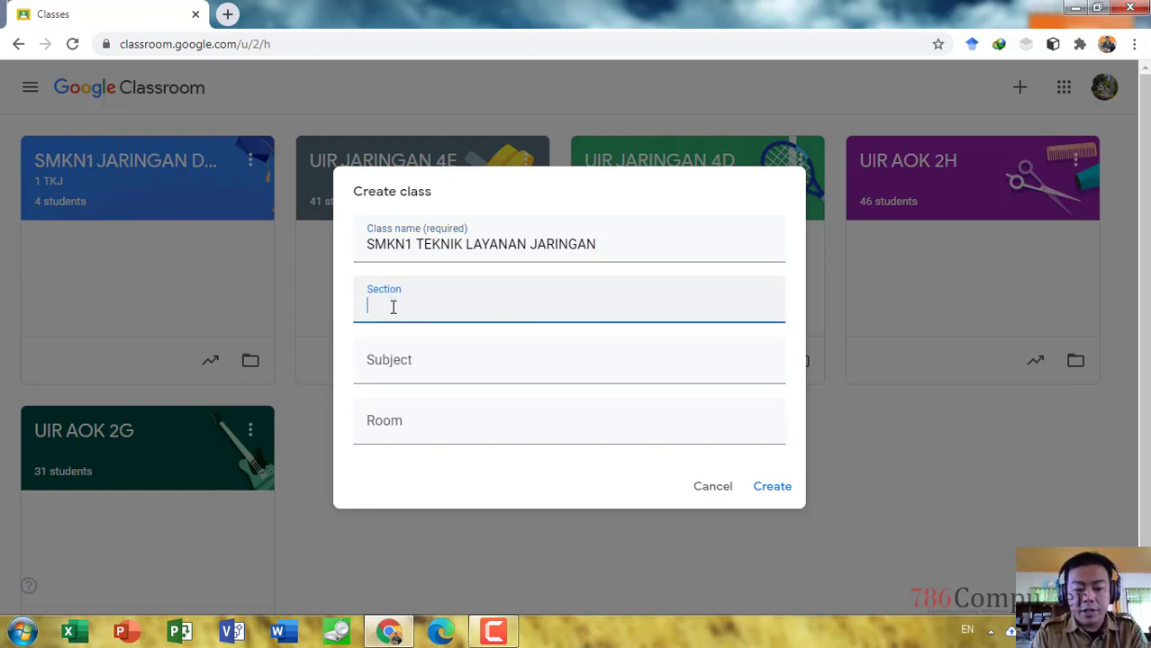
pyautogui.write('SEM')
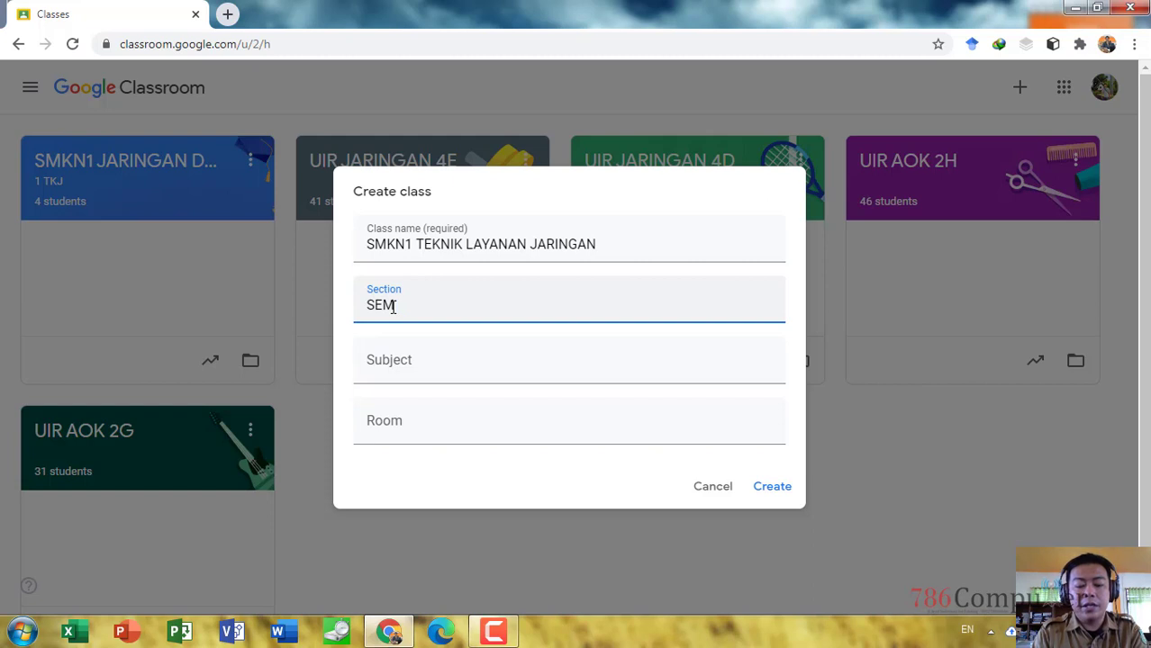
pyautogui.write(' GANJIL ')
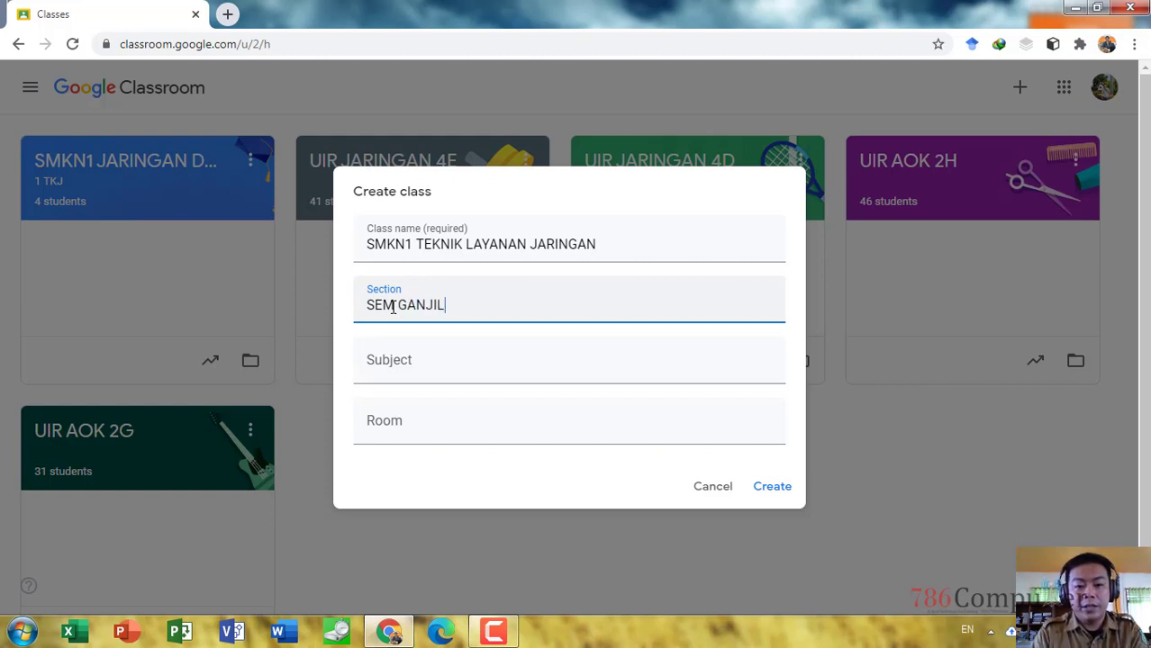
pyautogui.write('2020')
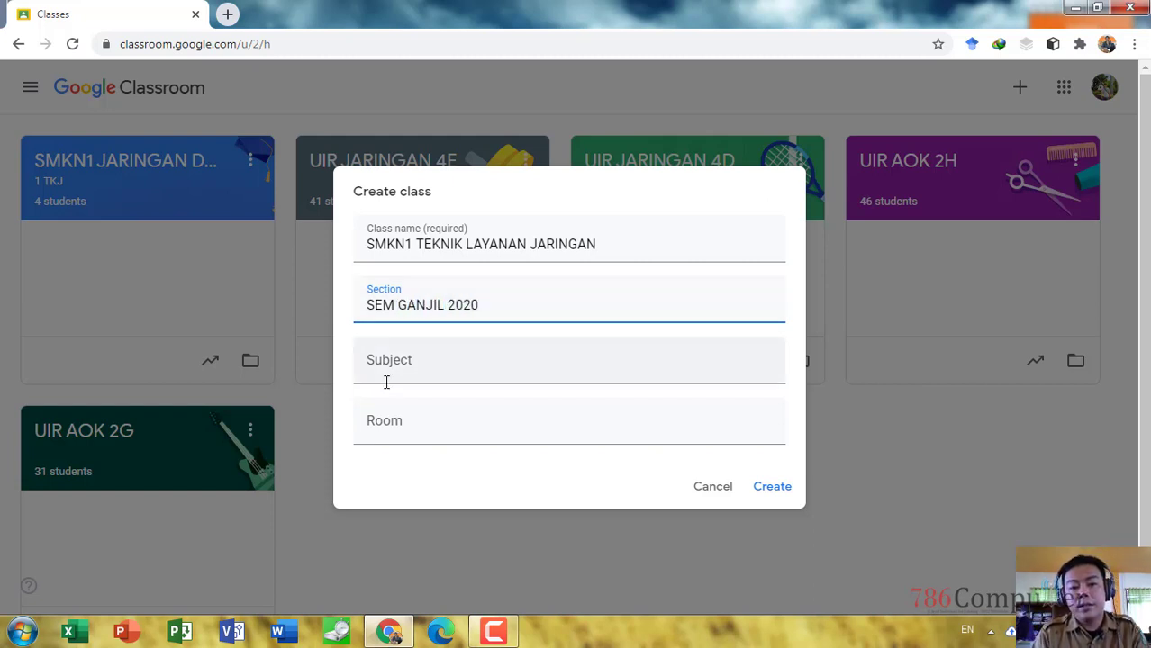
# Set the subject of the new class to "TLJ (TEKNIK LAYANAN JARINGAN)".
pyautogui.click(386, 382)
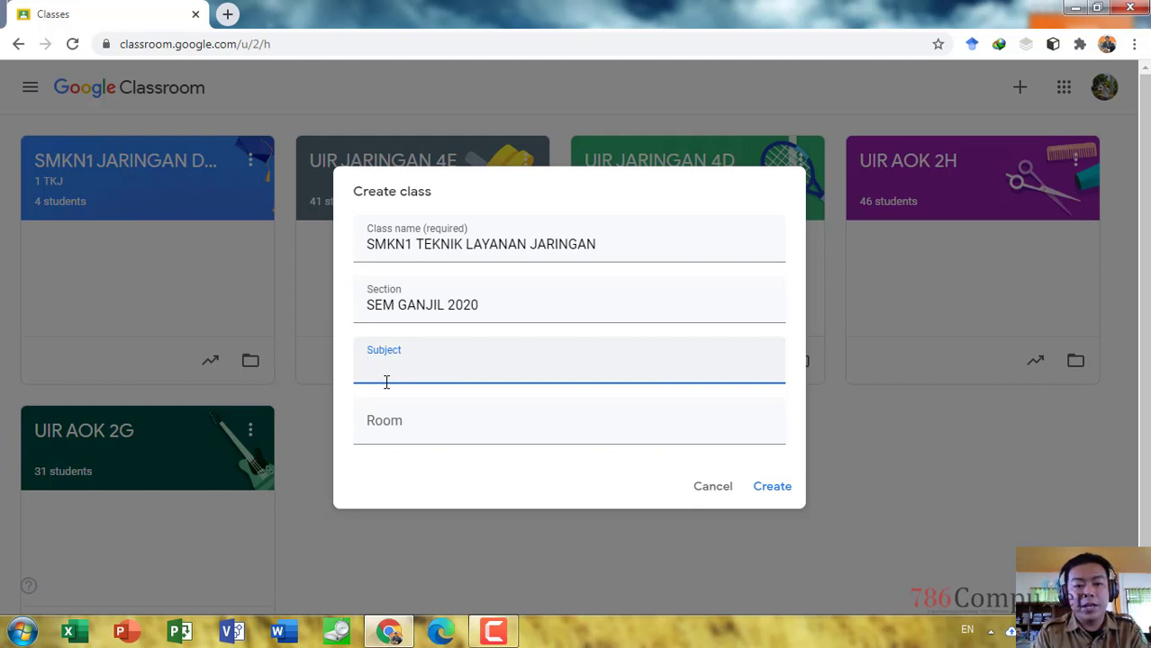
pyautogui.write('TEK')
pyautogui.press('BackSpace')
pyautogui.press('BackSpace')
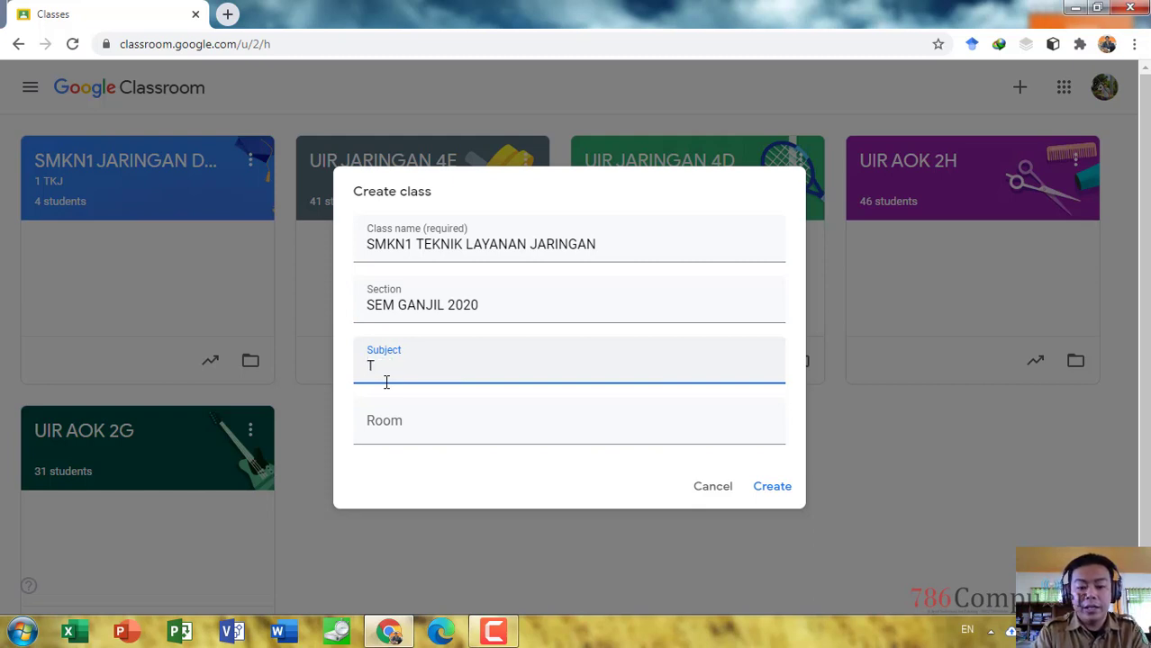
pyautogui.write('LJ (')
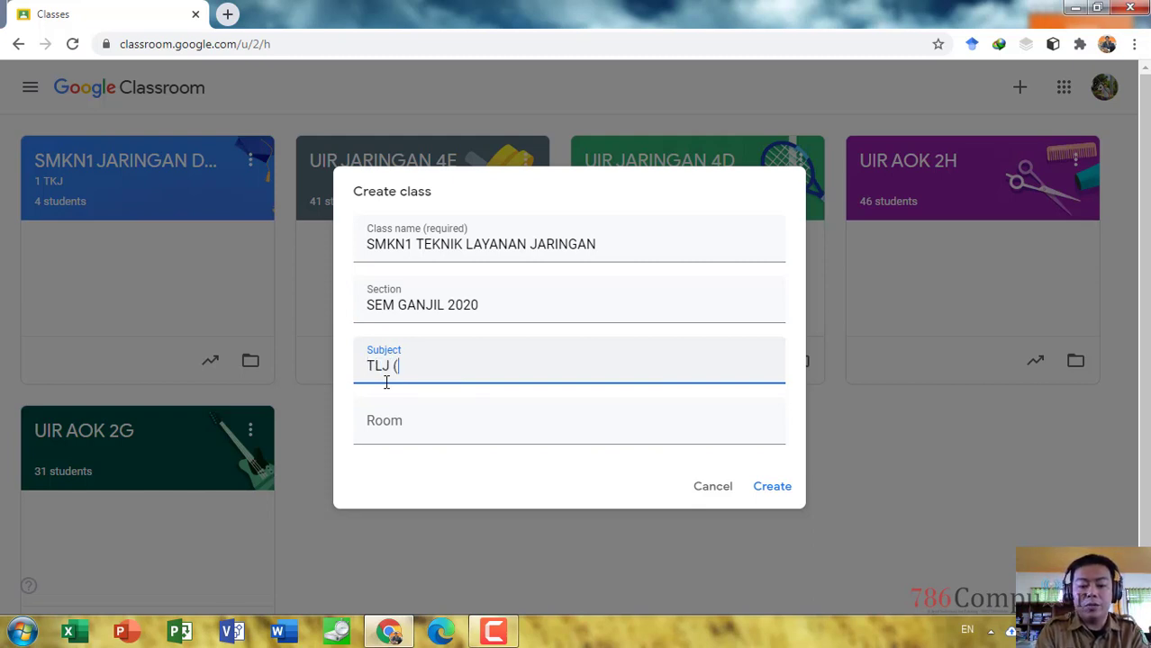
pyautogui.write('TEKNIK LA')
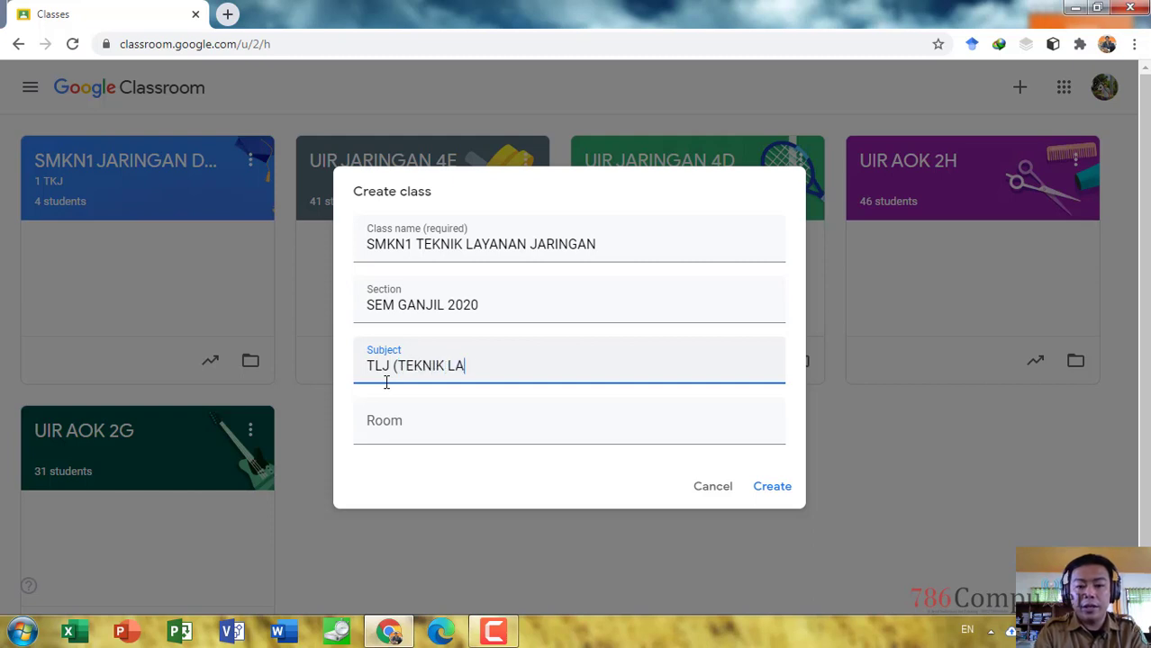
pyautogui.write('YANAN JARINGAN')
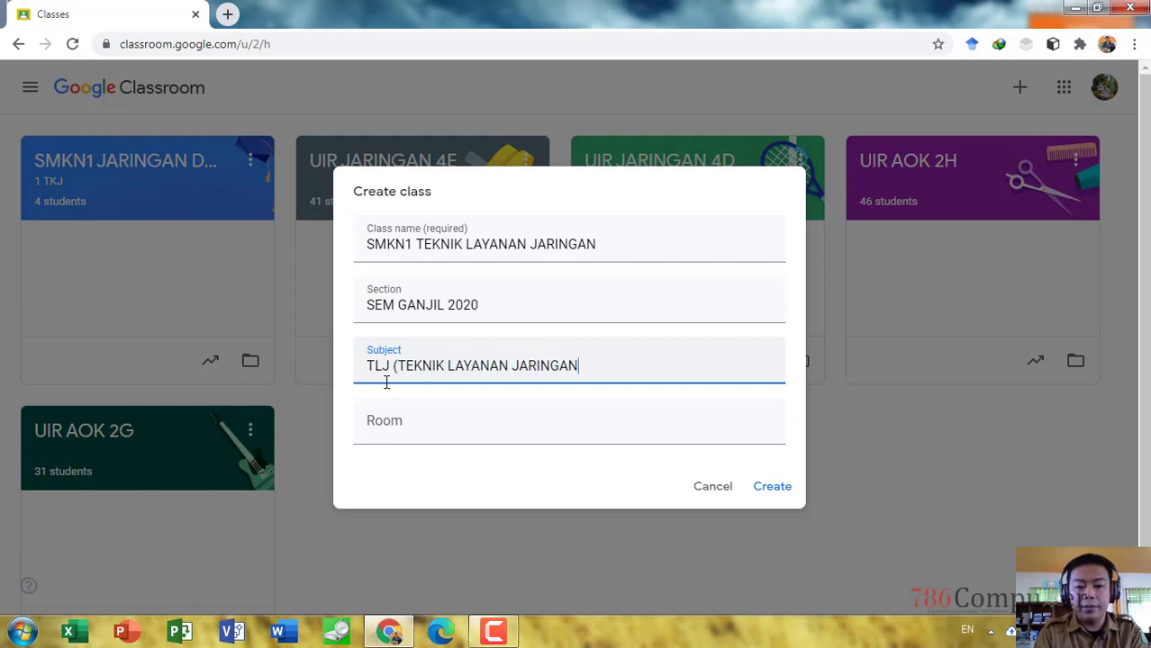
pyautogui.write(')')
# Leave the room blank and create the class.
pyautogui.click(372, 431)
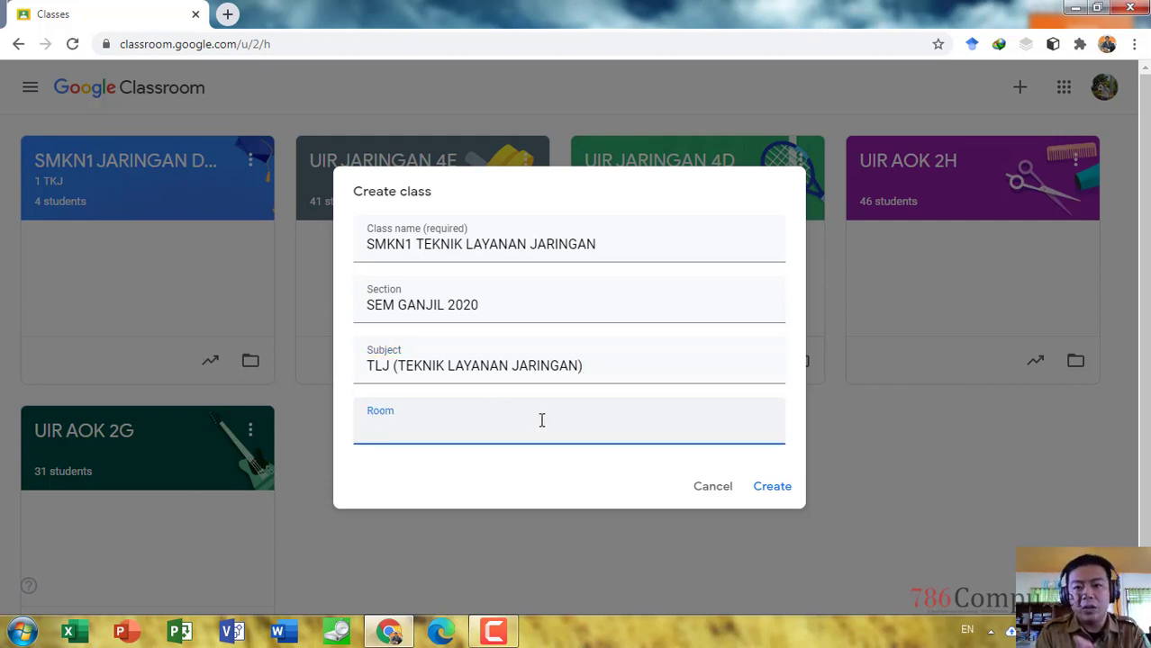
pyautogui.click(770, 493)
pyautogui.click(770, 494)
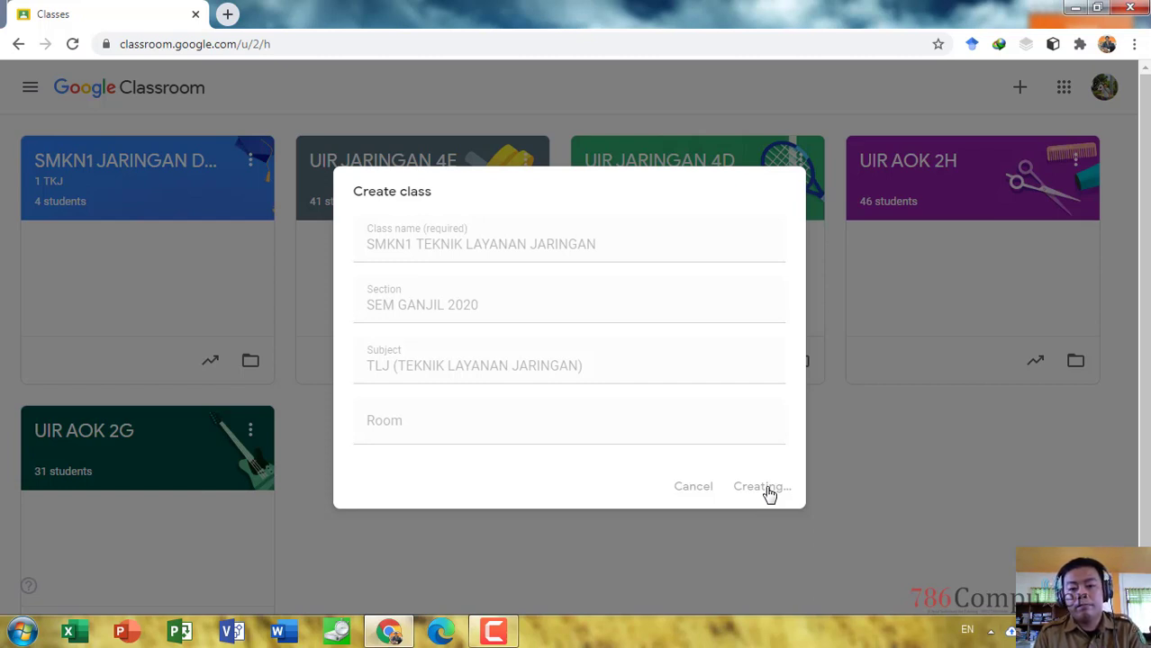
pyautogui.click(990, 631)
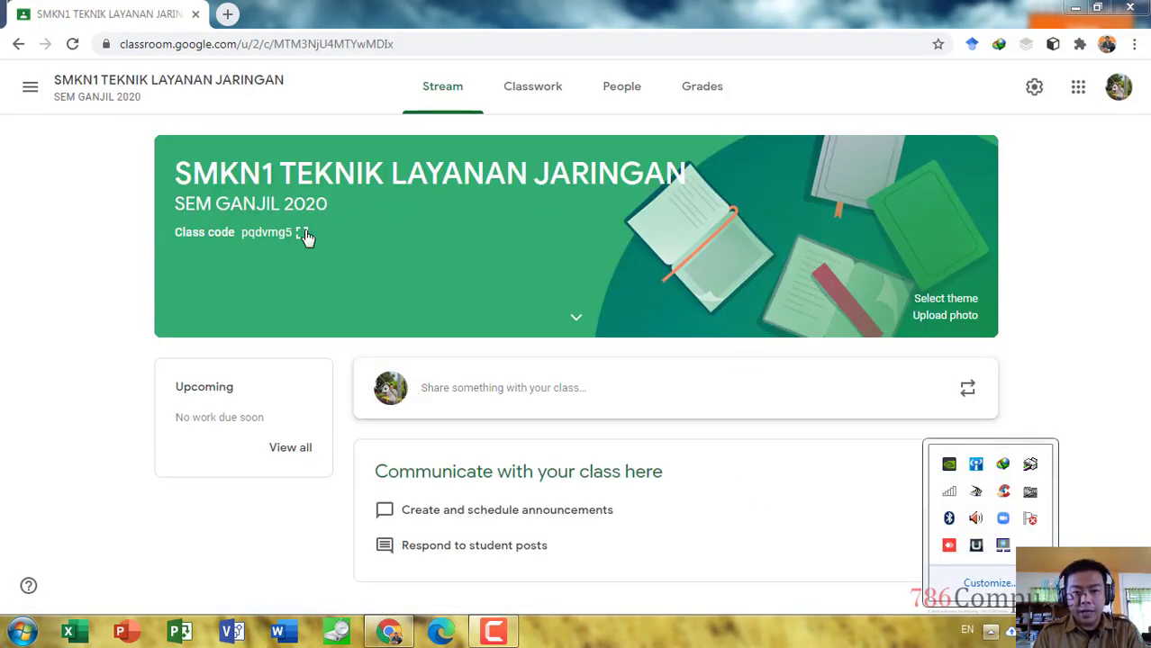
pyautogui.click(512, 237)
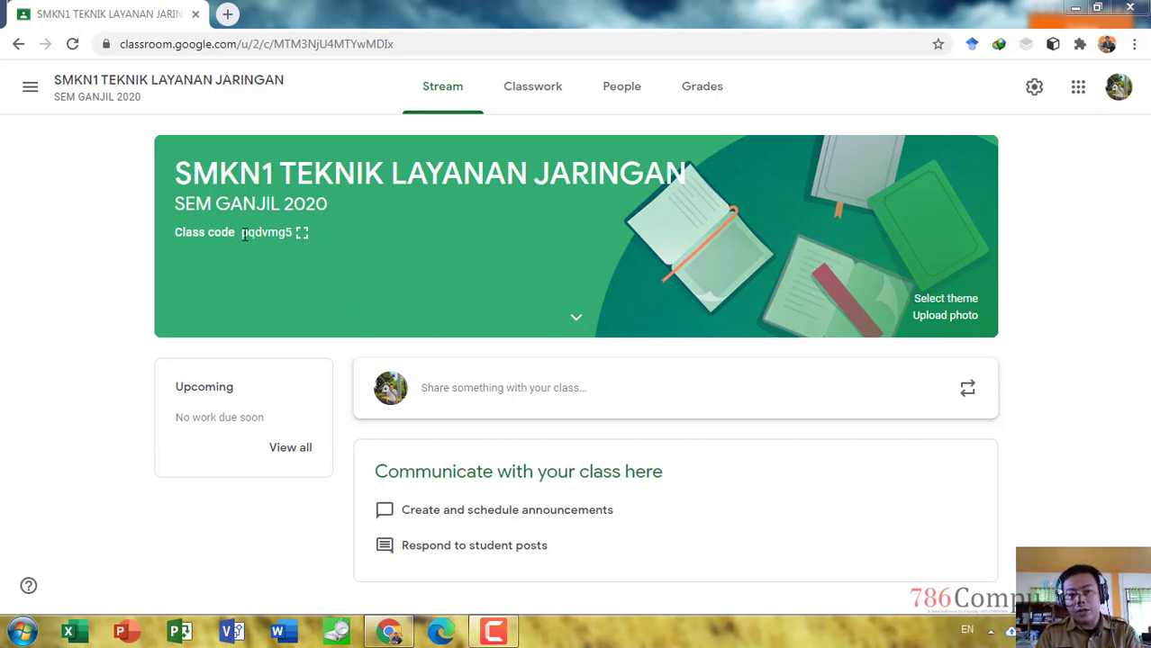
# Enlarge the new class's code, copy it to the clipboard and close the enlarged display.
pyautogui.click(303, 233)
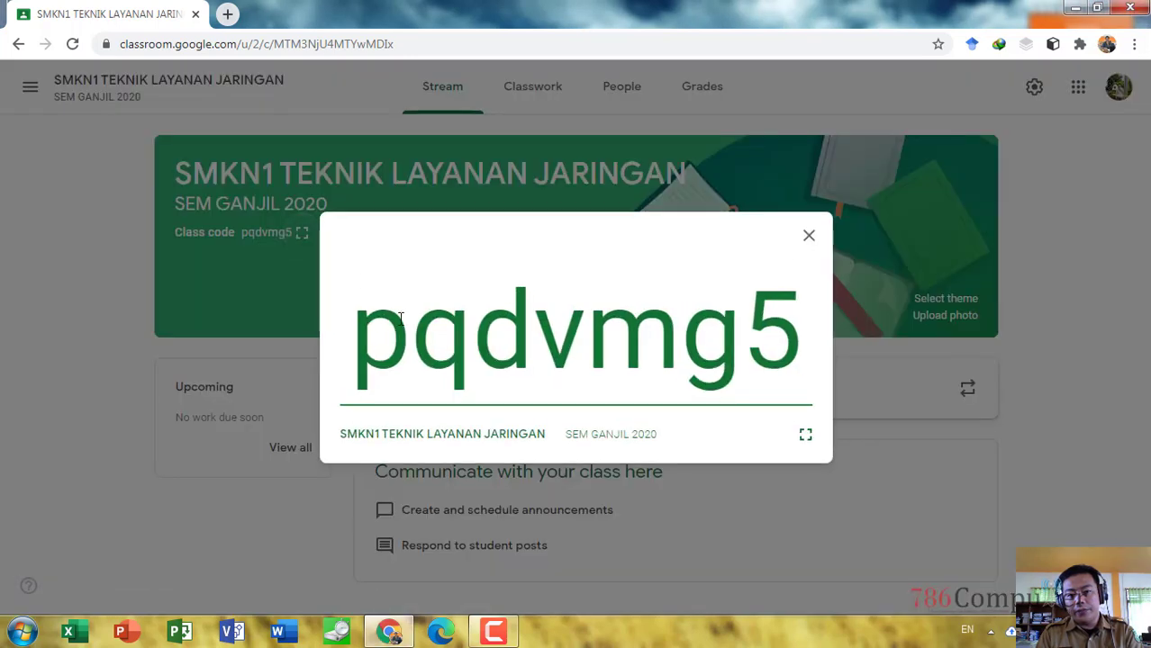
pyautogui.moveTo(356, 332); pyautogui.dragTo(805, 342)
pyautogui.rightClick(751, 333)
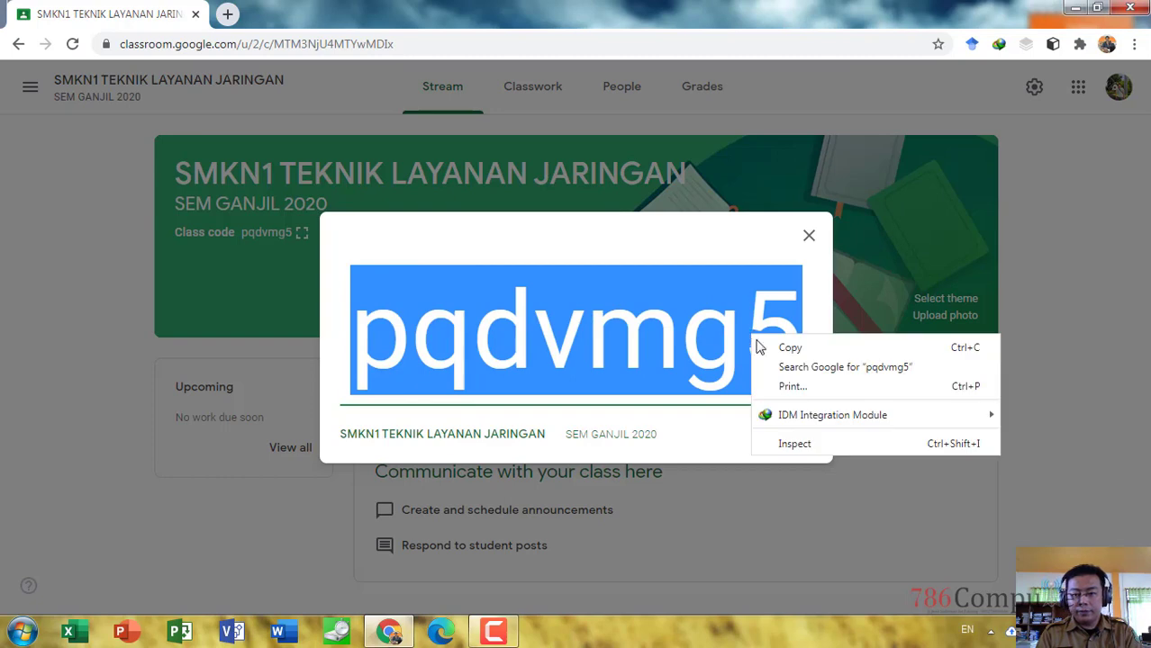
pyautogui.click(768, 346)
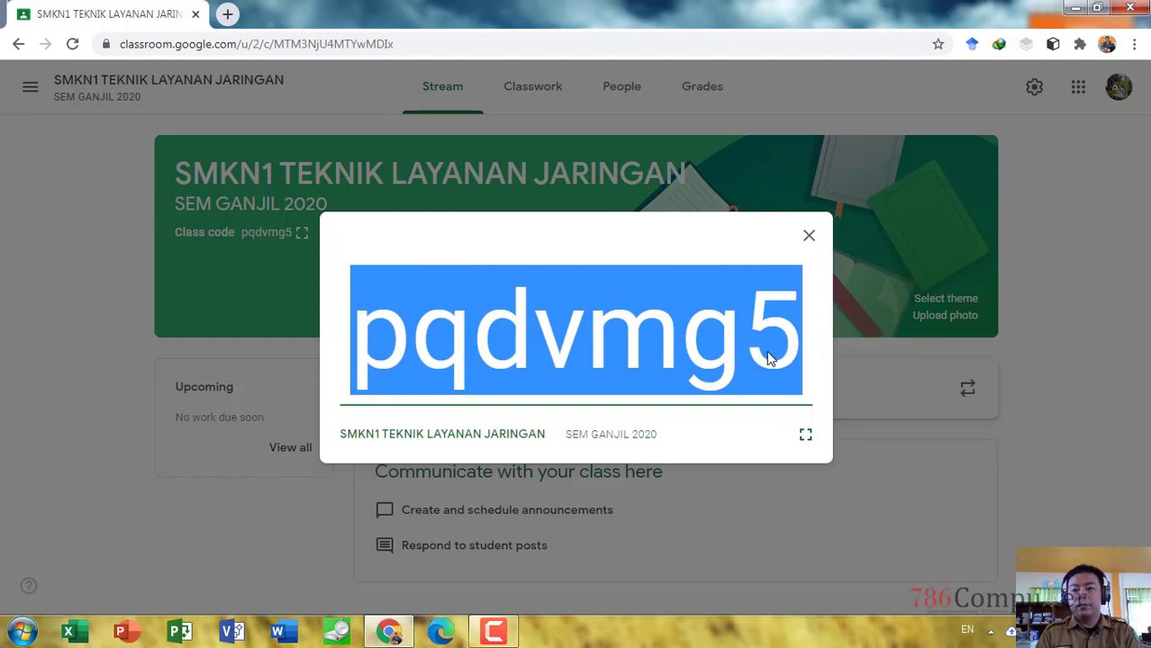
pyautogui.click(808, 236)
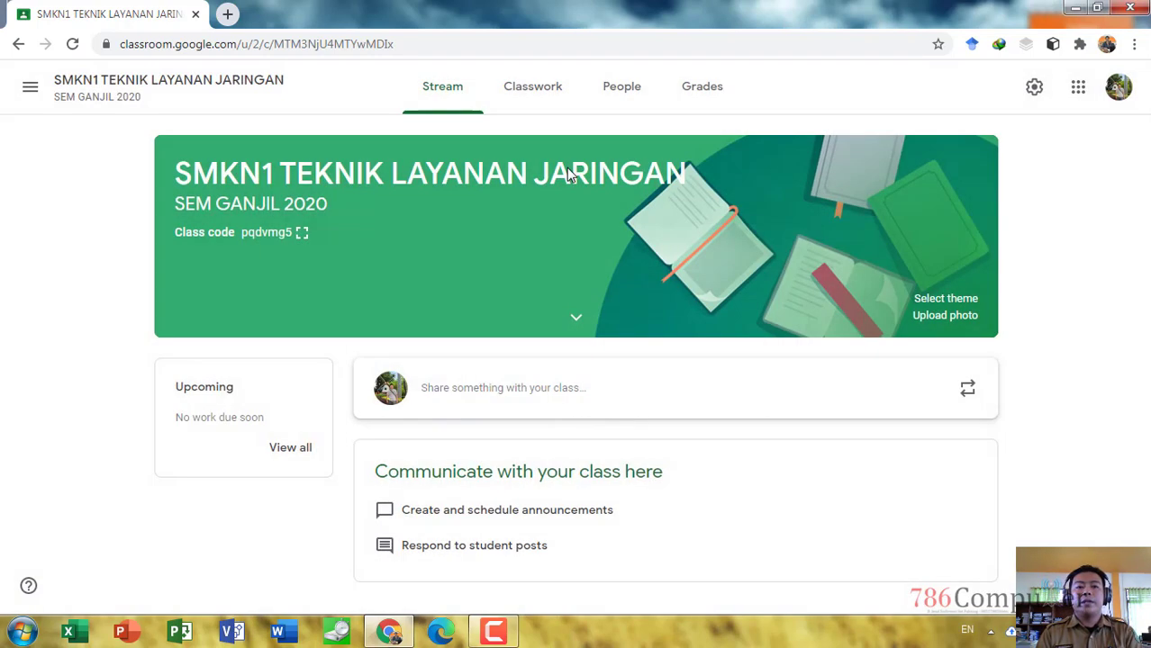
# Search for "wa web" in a new browser tab and open WhatsApp Web from the results.
pyautogui.click(227, 13)
pyautogui.write('wa')
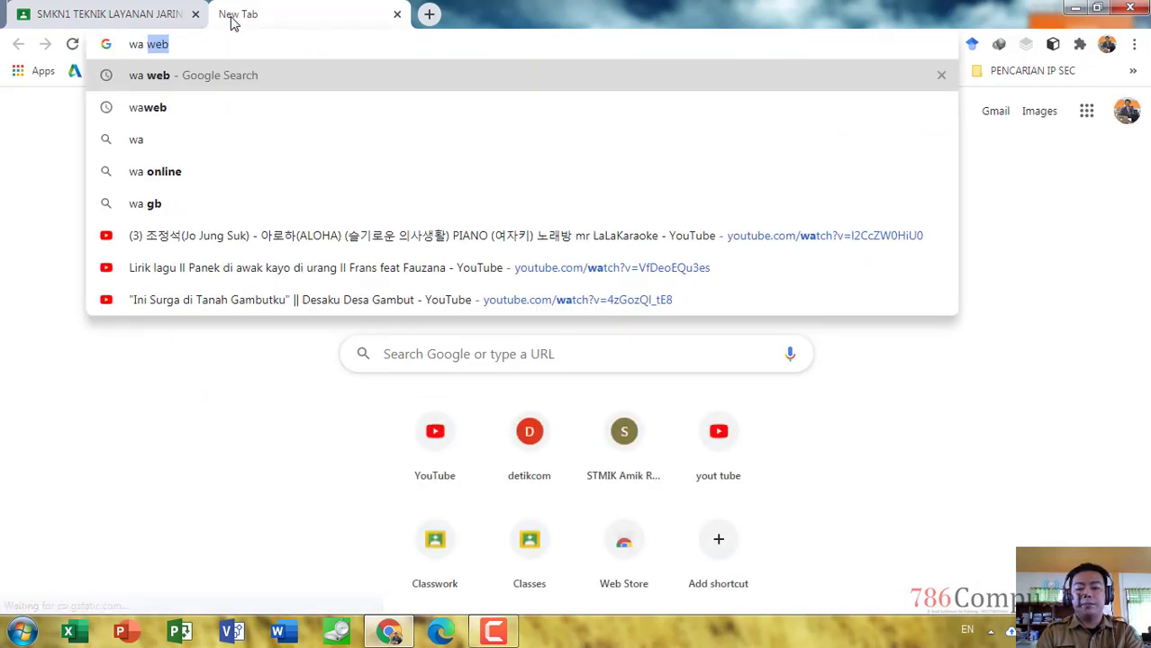
pyautogui.write(' web')
pyautogui.press('Return')
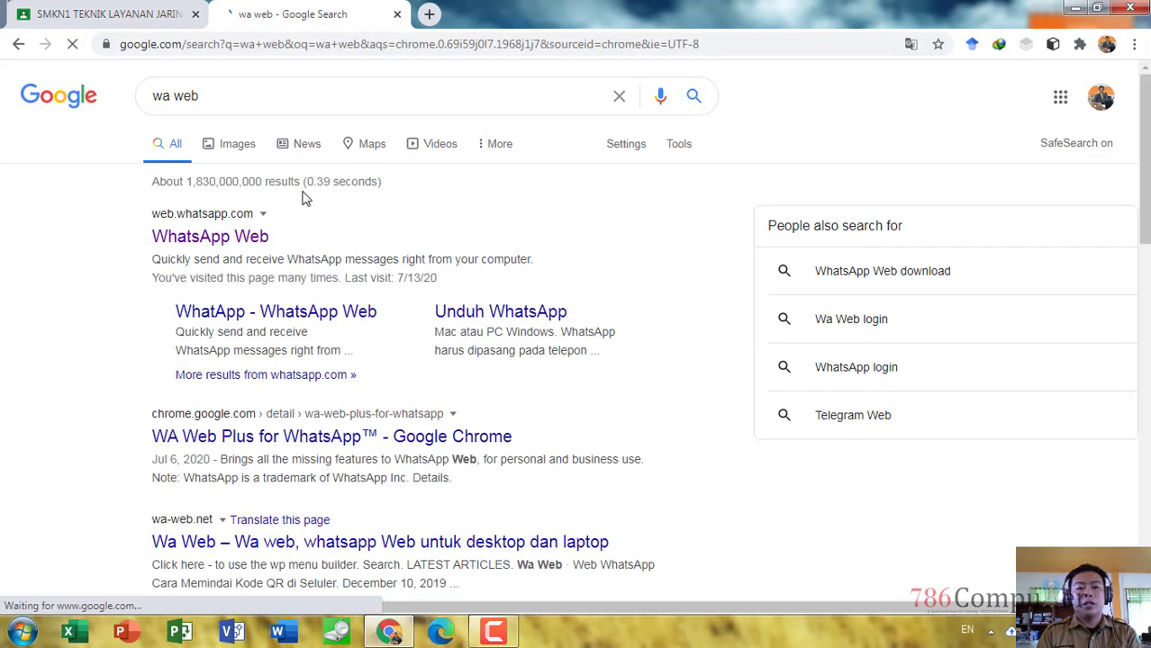
pyautogui.click(244, 235)
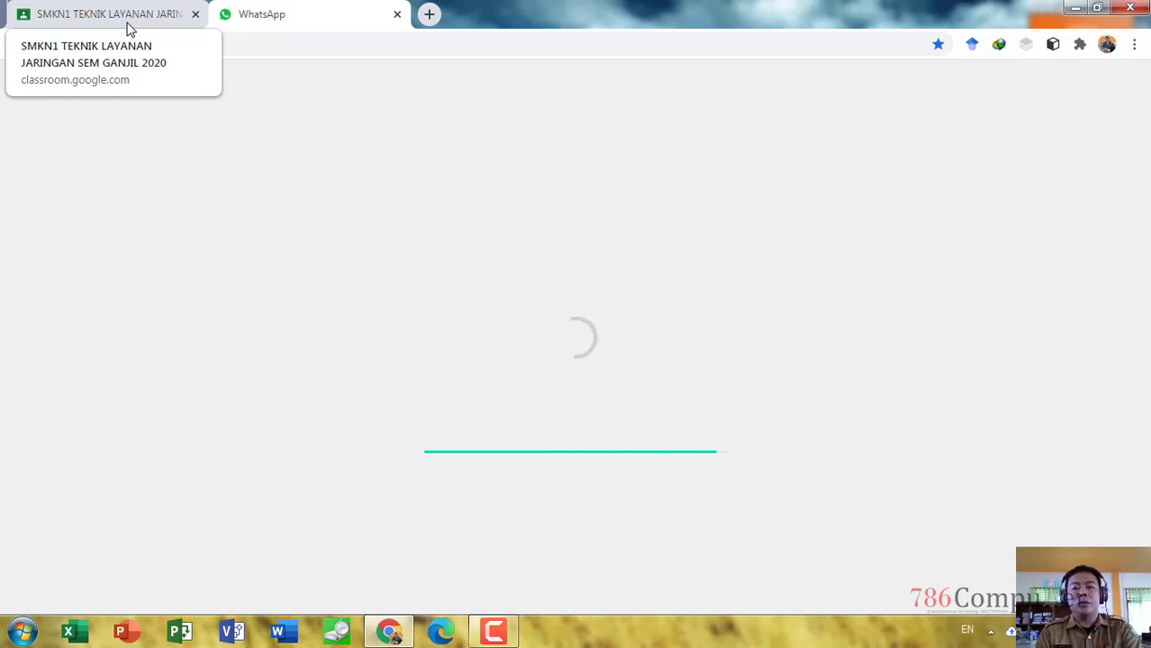
# Return to Google Classroom and show the overview of all classes.
pyautogui.click(95, 14)
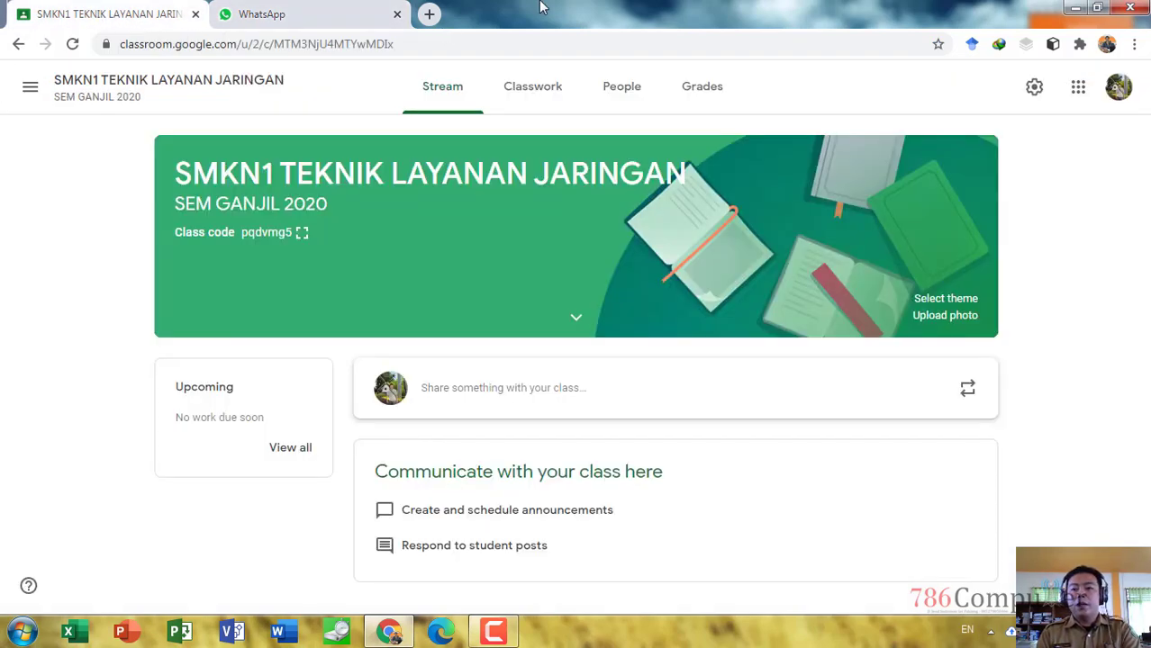
pyautogui.click(30, 87)
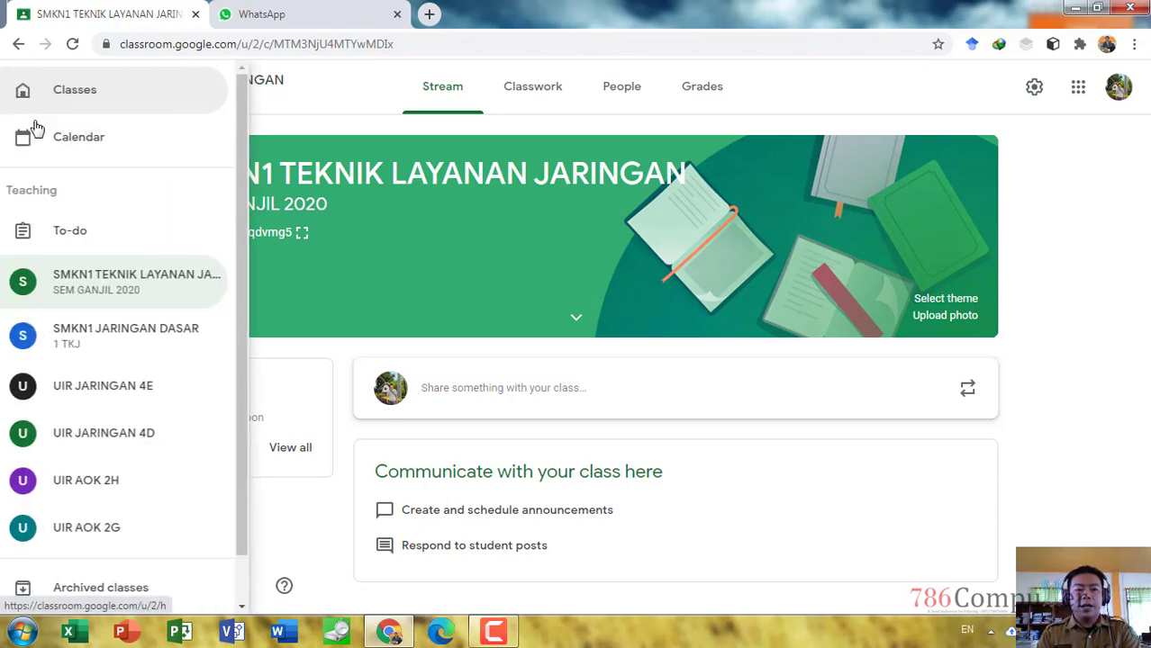
pyautogui.click(107, 91)
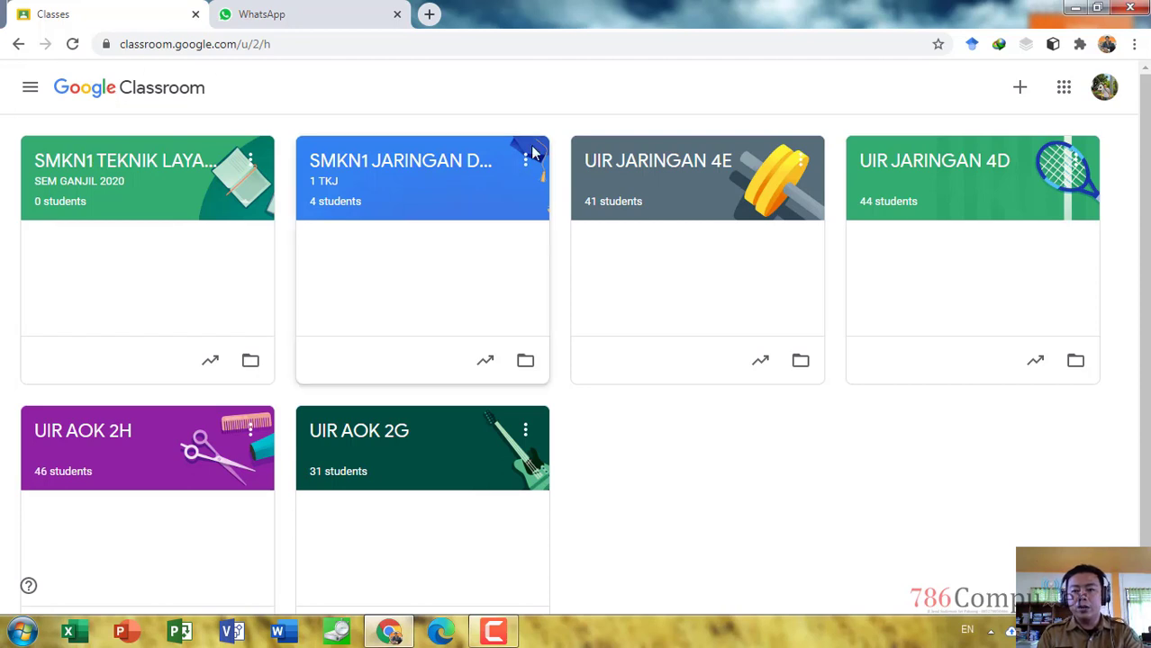
# Start joining a class, paste the copied class code, and cancel without joining.
pyautogui.click(1019, 86)
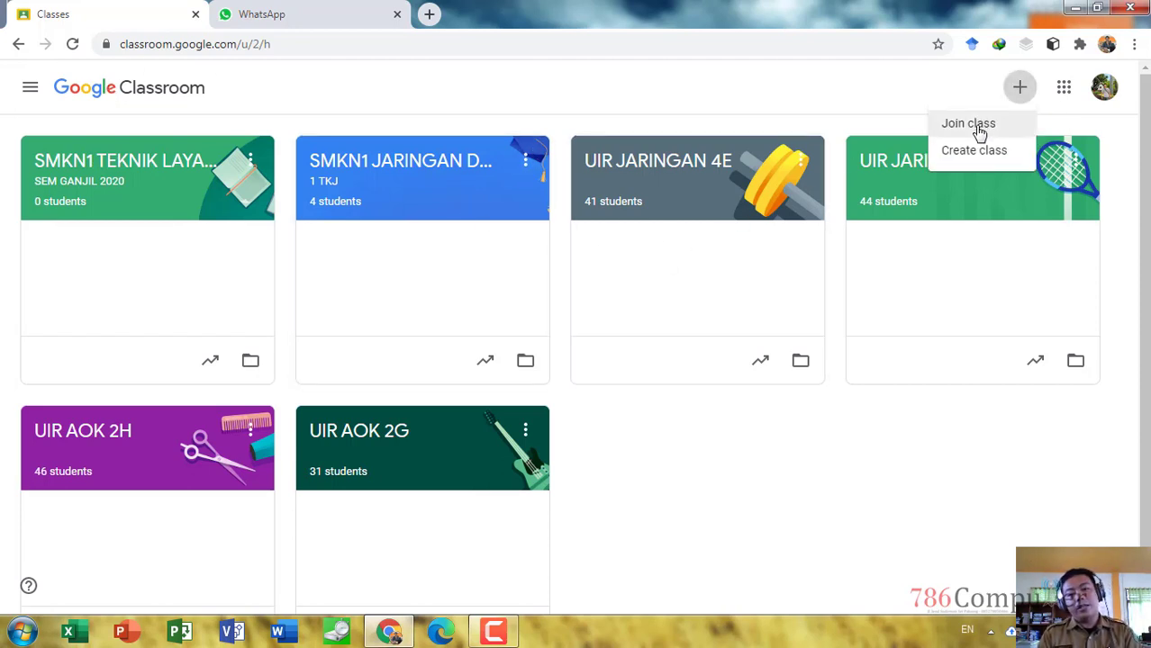
pyautogui.click(977, 134)
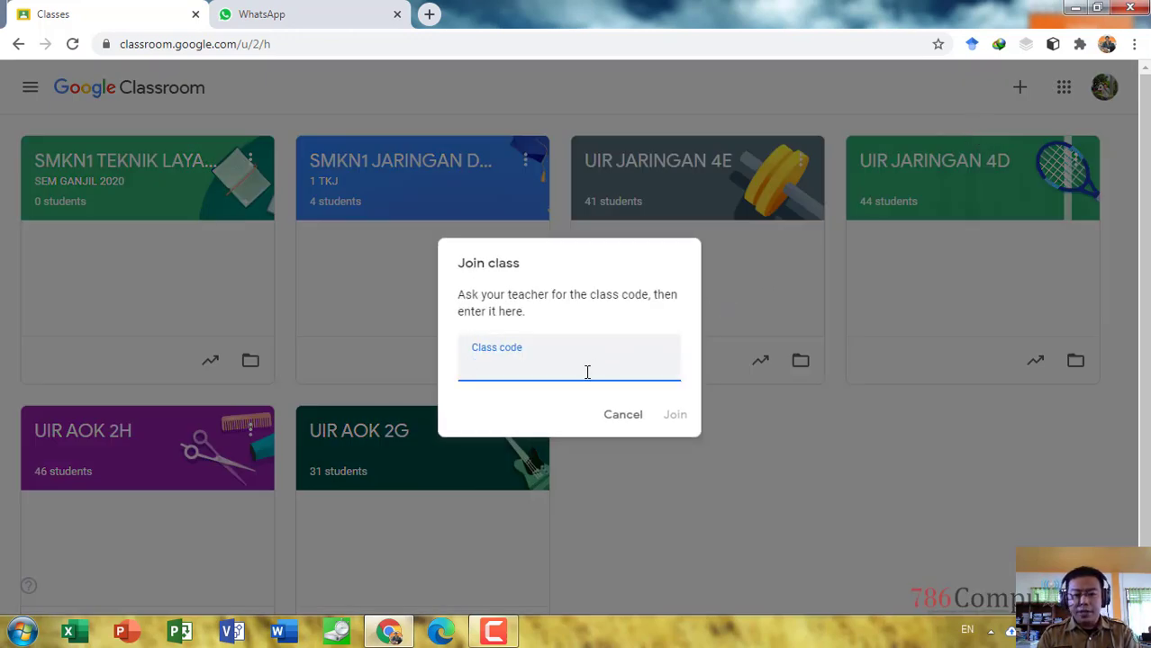
pyautogui.rightClick(572, 368)
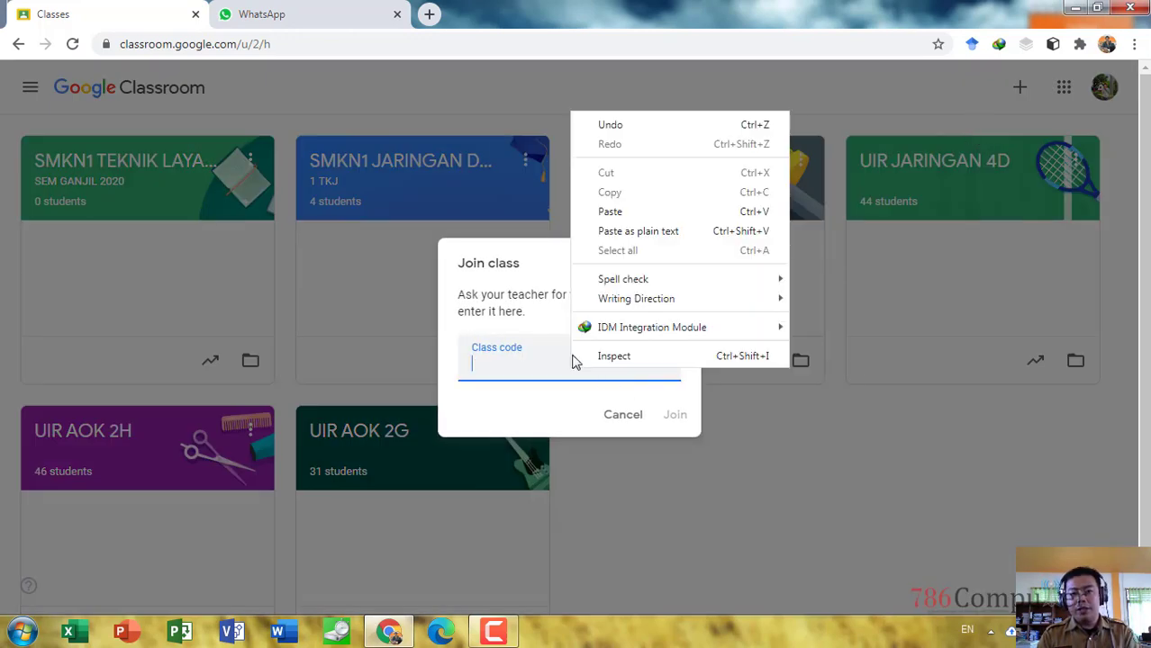
pyautogui.click(647, 214)
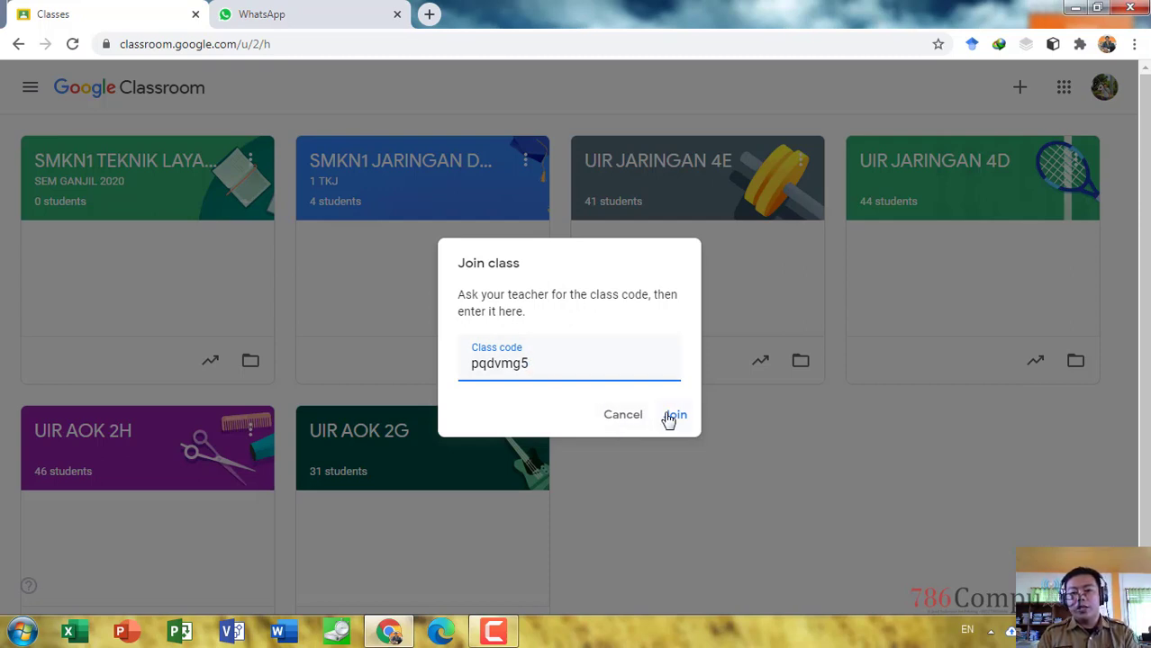
pyautogui.click(619, 418)
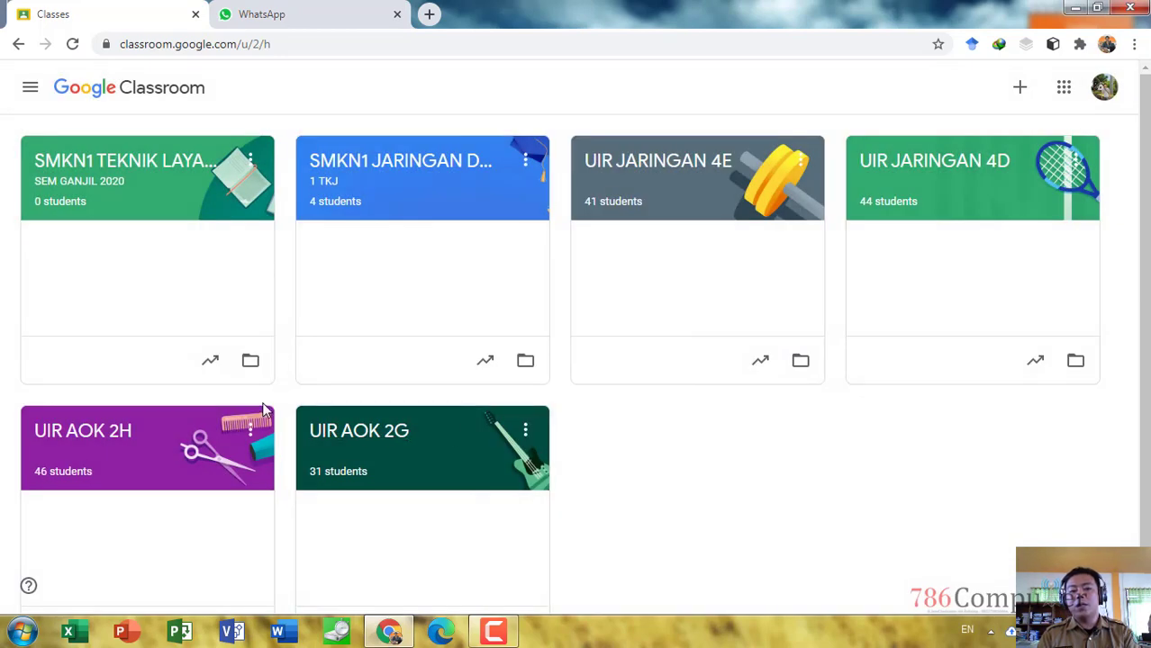
# Open the SMKN1 TEKNIK LAYANAN JARINGAN class, check its people and stream pages, and go to its classwork.
pyautogui.click(162, 161)
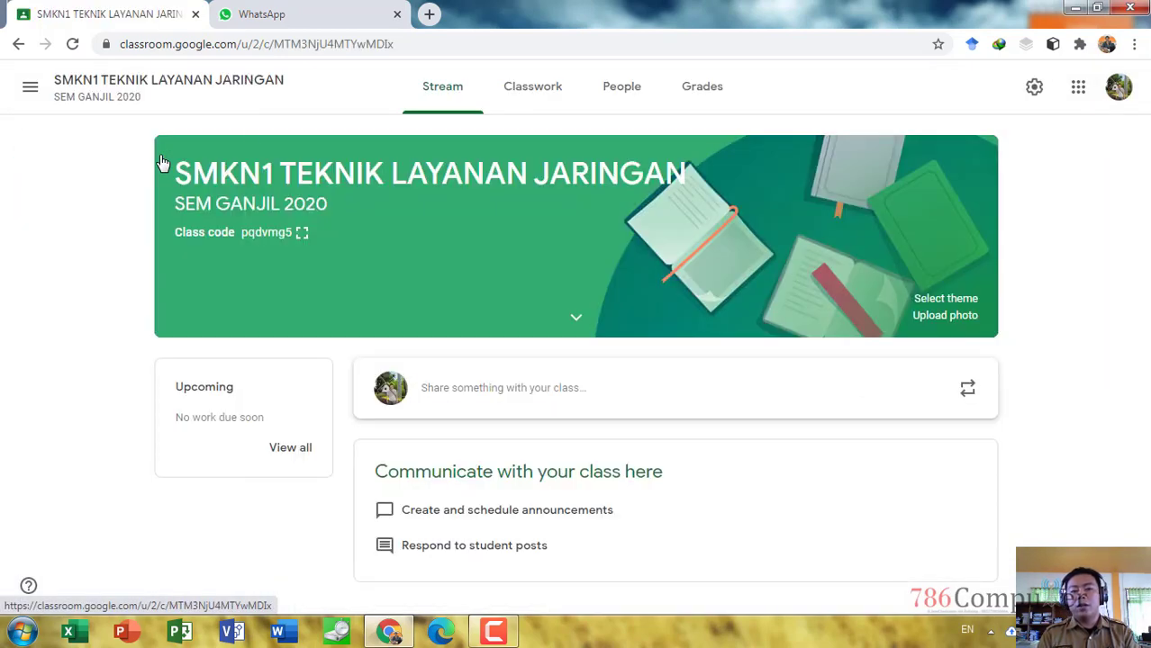
pyautogui.click(621, 87)
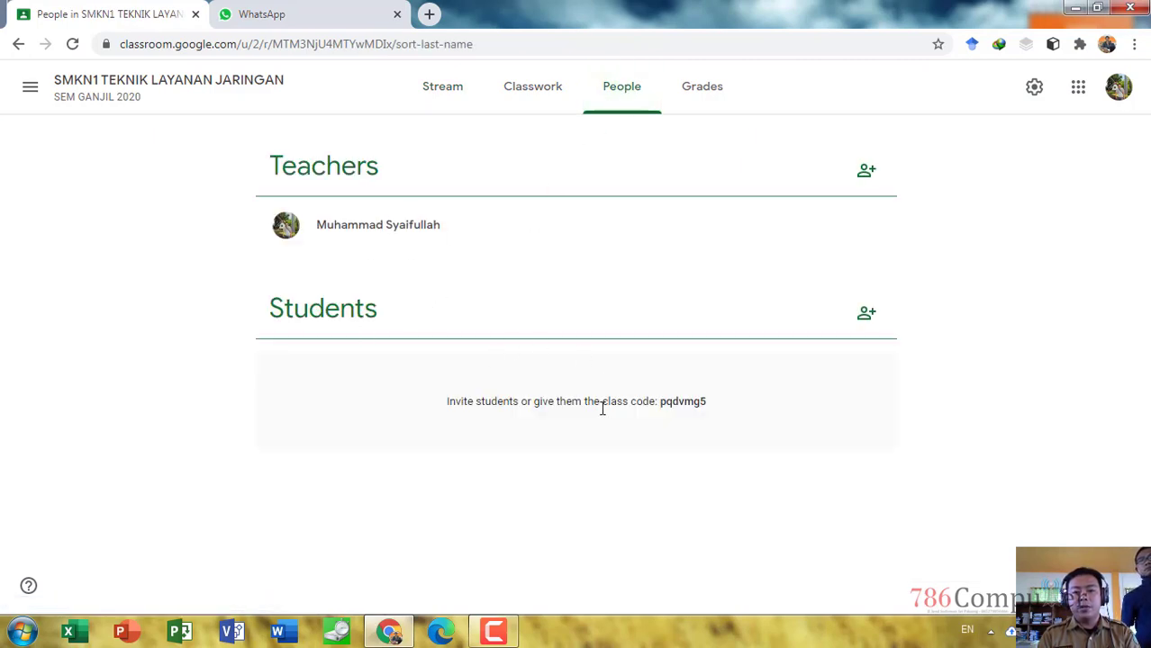
pyautogui.click(442, 85)
pyautogui.click(532, 87)
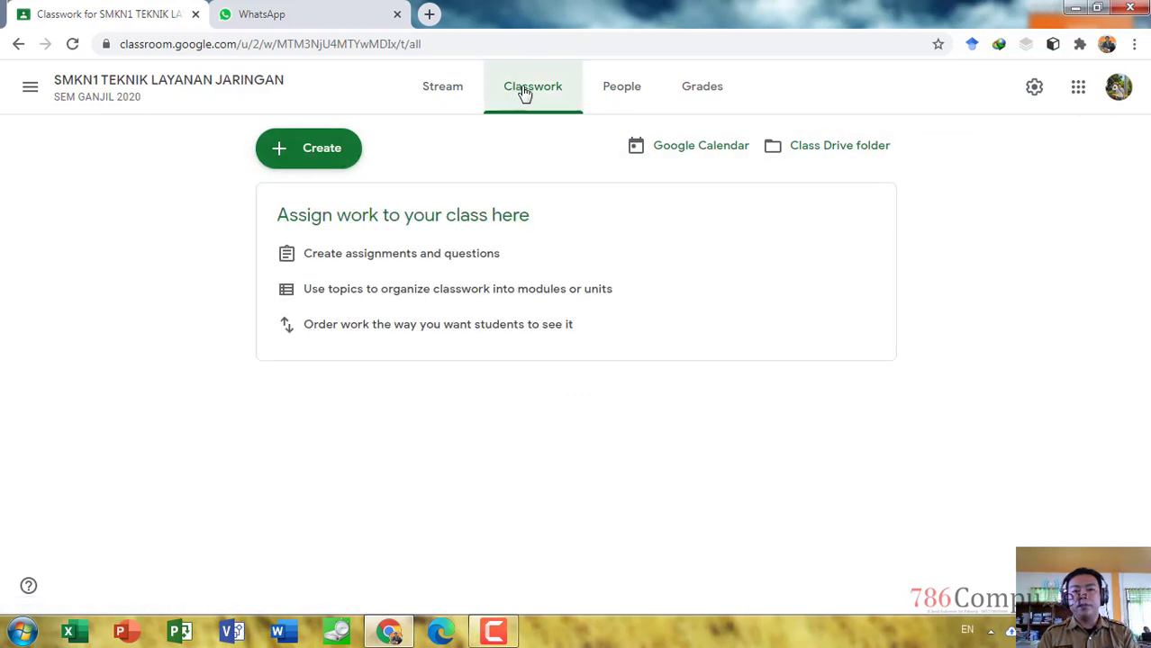
# Start a new classwork material and title it "CONTOH MATERI".
pyautogui.click(329, 155)
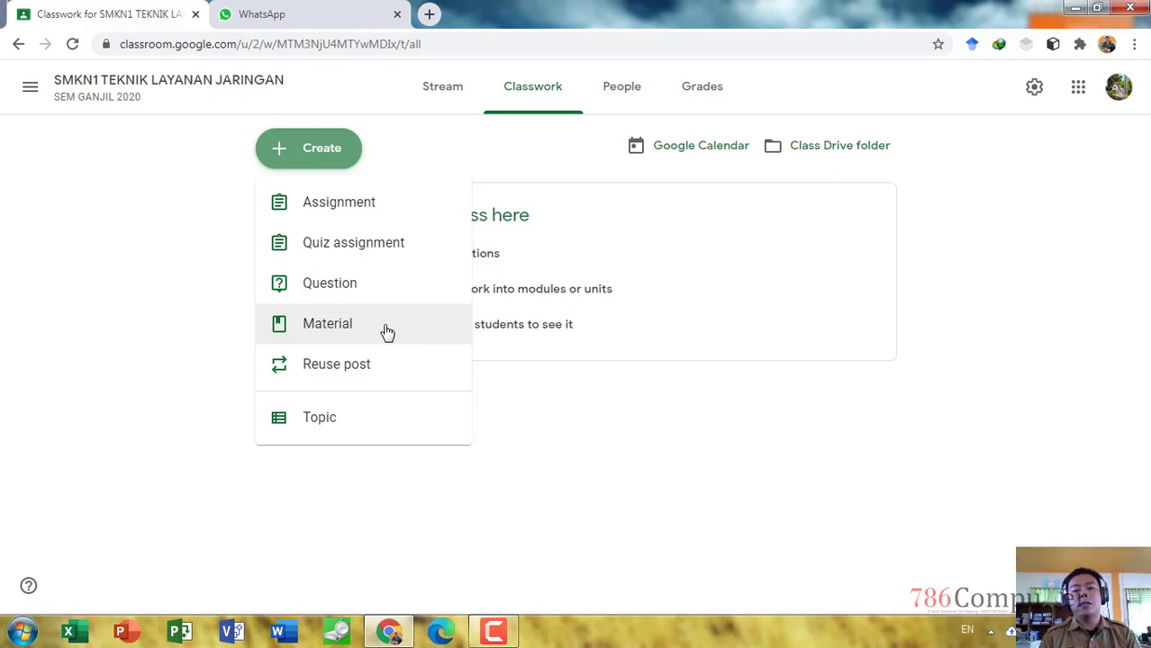
pyautogui.click(319, 331)
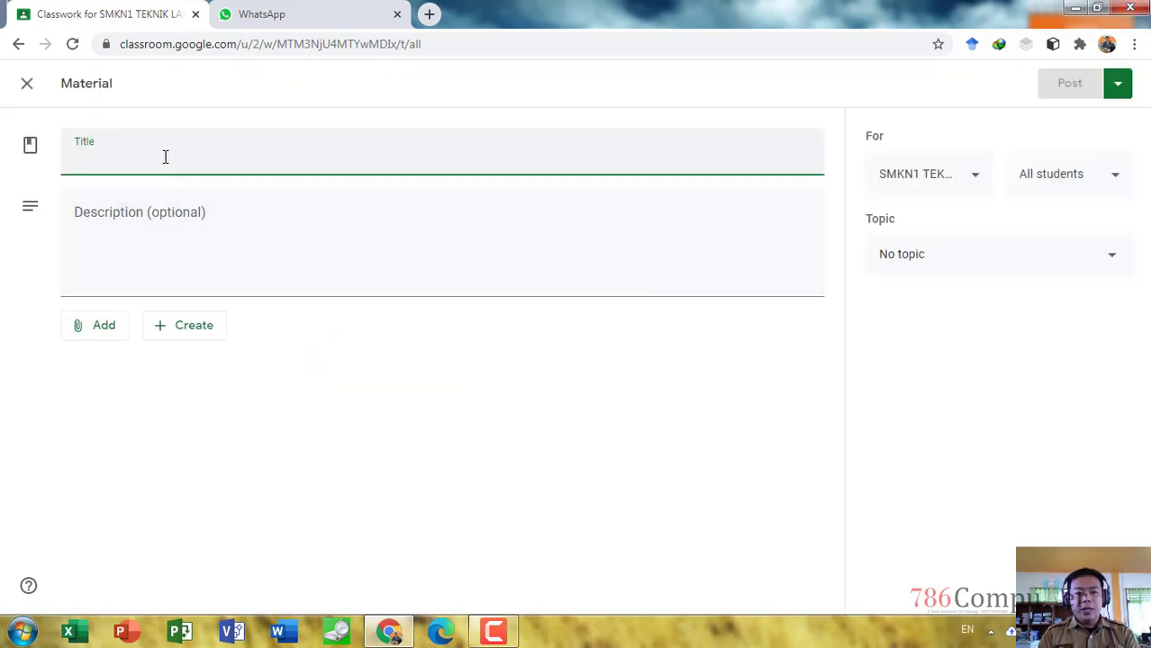
pyautogui.write('COTOH')
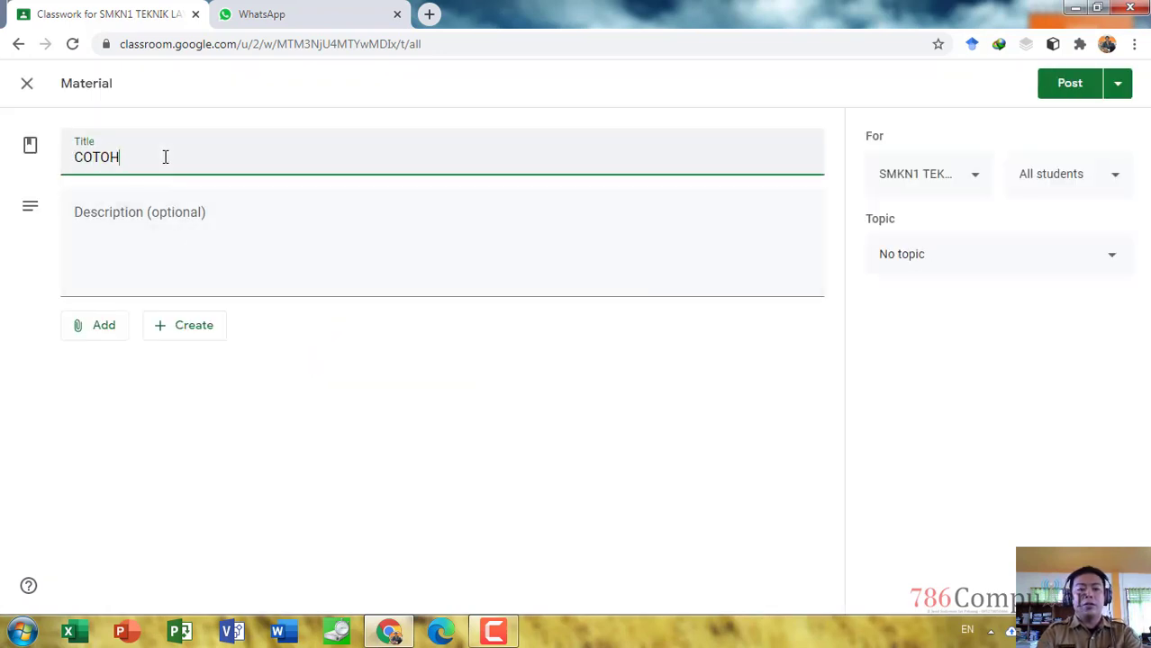
pyautogui.write('HM')
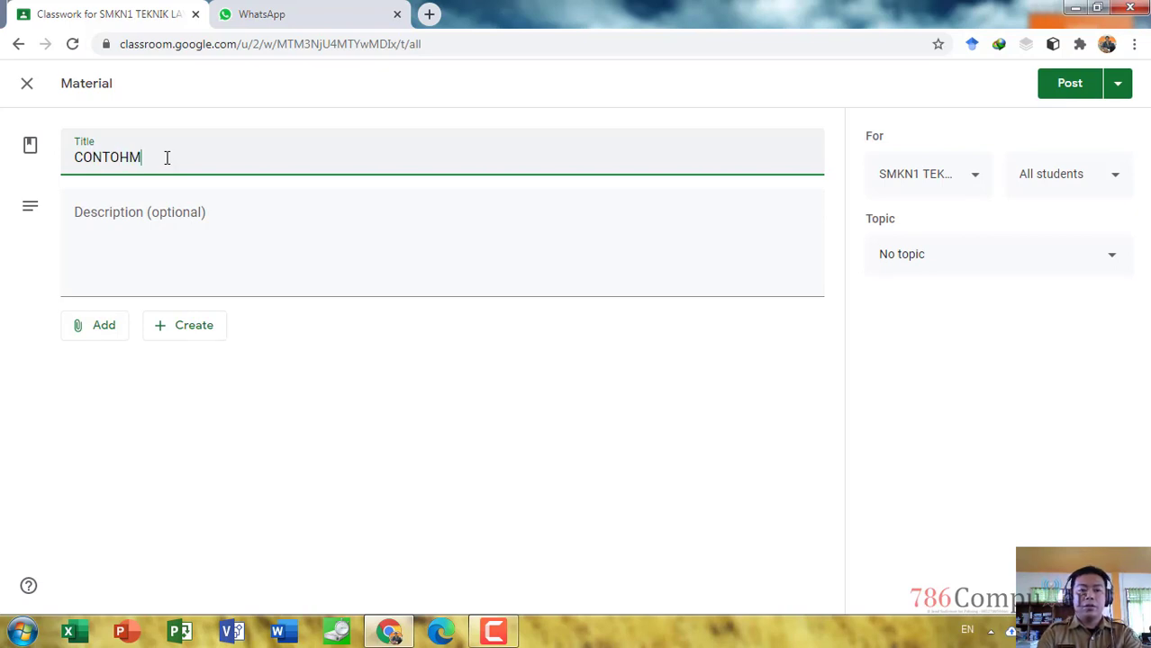
pyautogui.press('BackSpace')
pyautogui.press('BackSpace')
pyautogui.press('BackSpace')
pyautogui.write('MATERI')
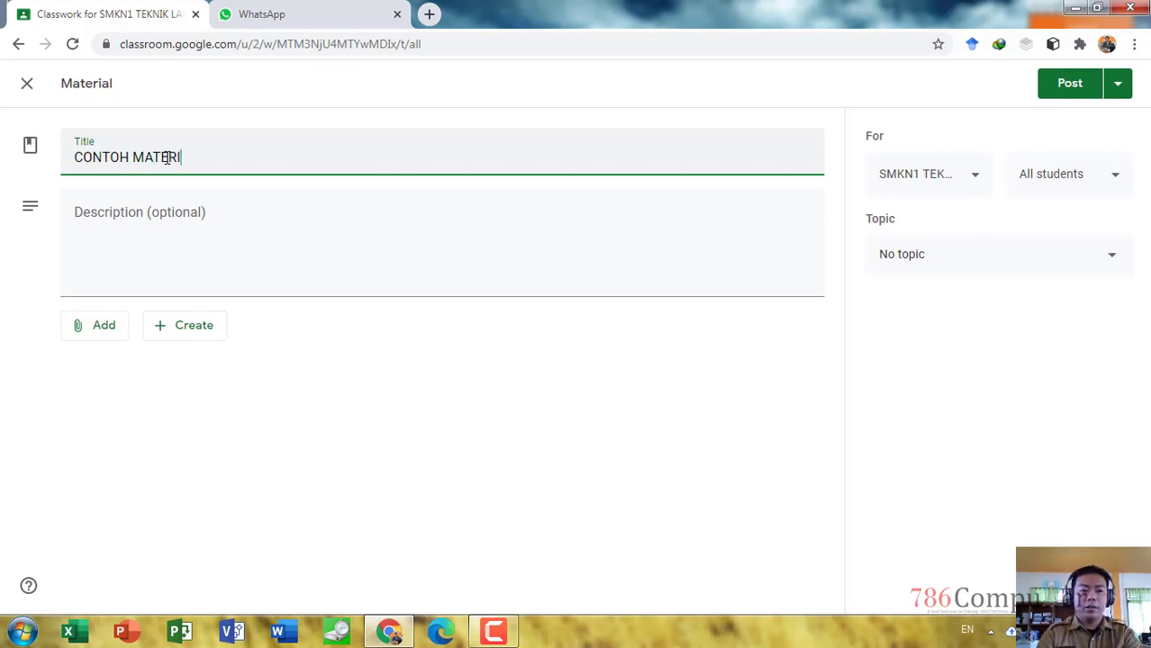
# Enter "CONTOH MATERI PDF" as the material's description.
pyautogui.click(147, 243)
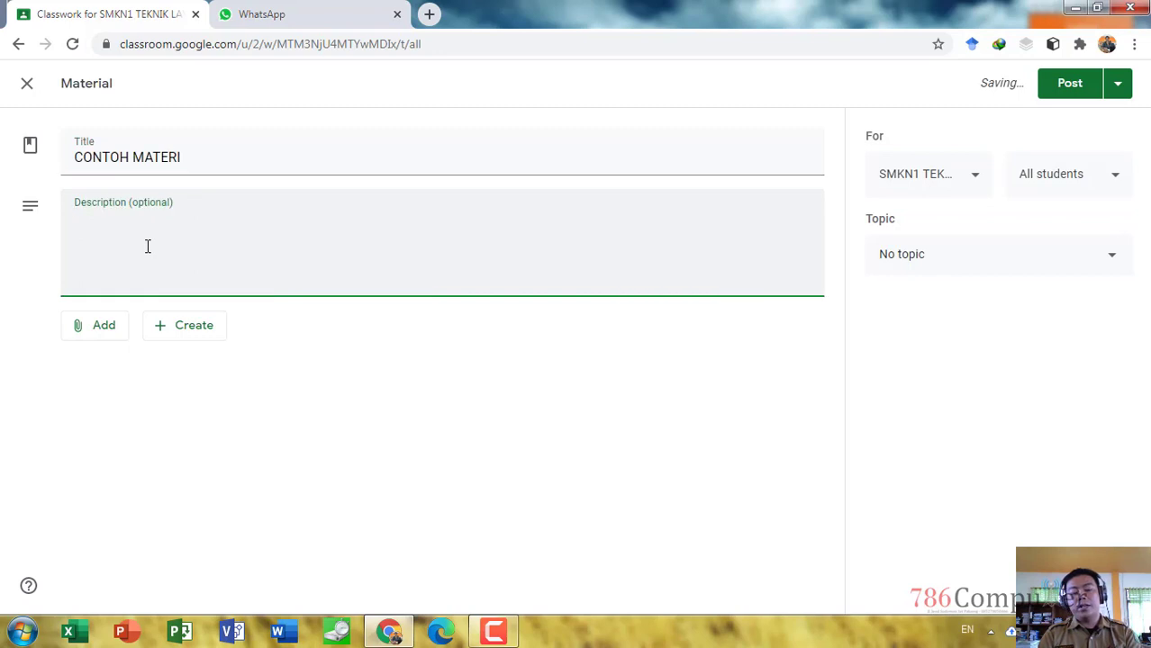
pyautogui.write('CO')
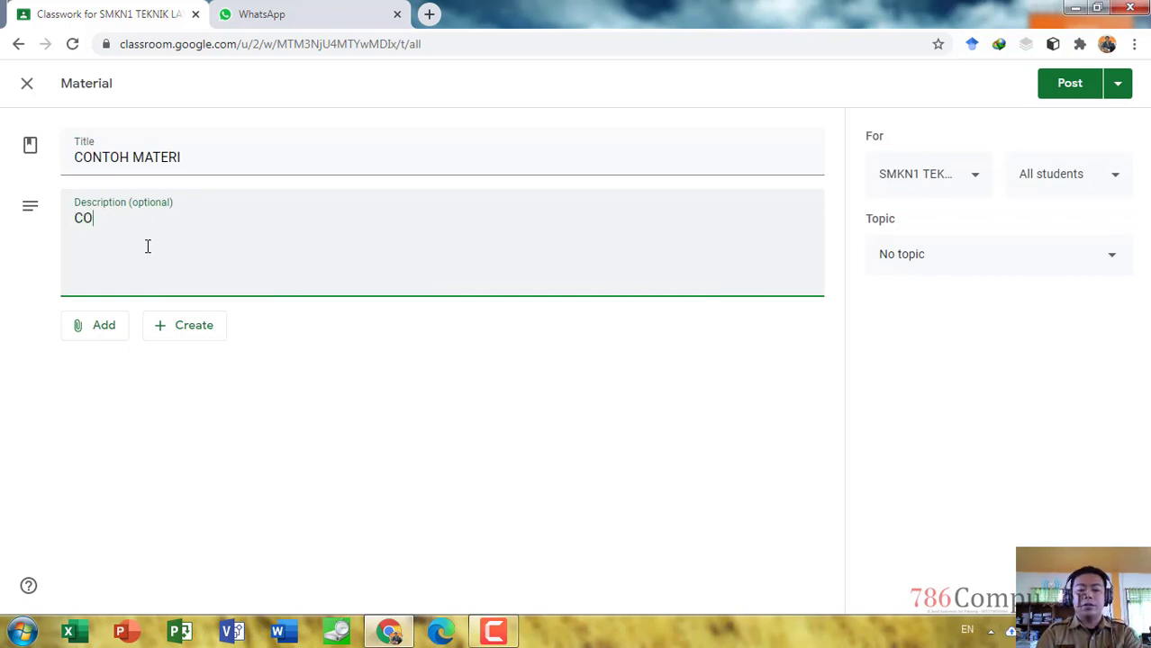
pyautogui.write('NTOH MATERI PDF')
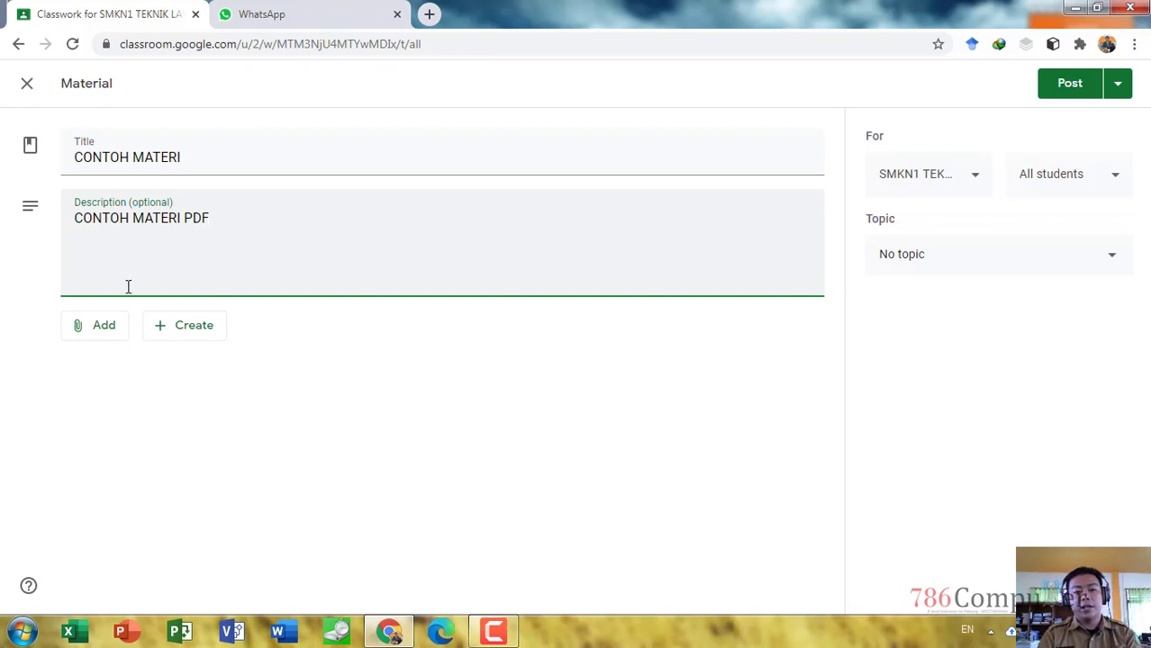
# Attach Intrusion_detection_systems_for_IoT-based_smart_en (1).pdf from the Downloads folder to the material.
pyautogui.click(101, 336)
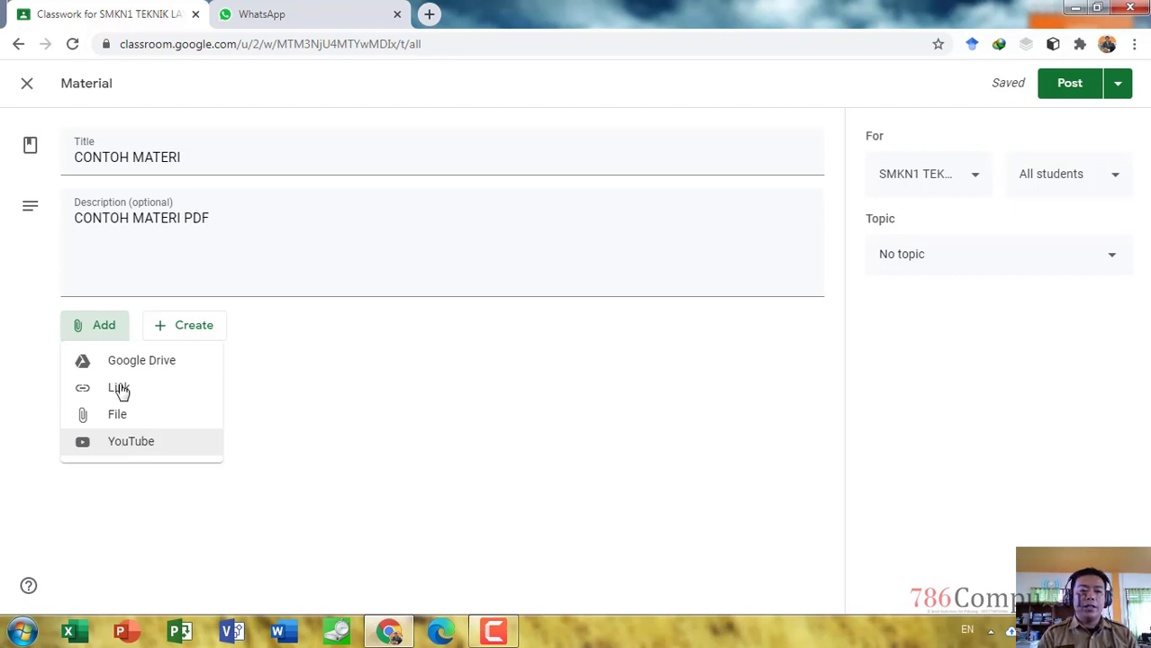
pyautogui.click(117, 422)
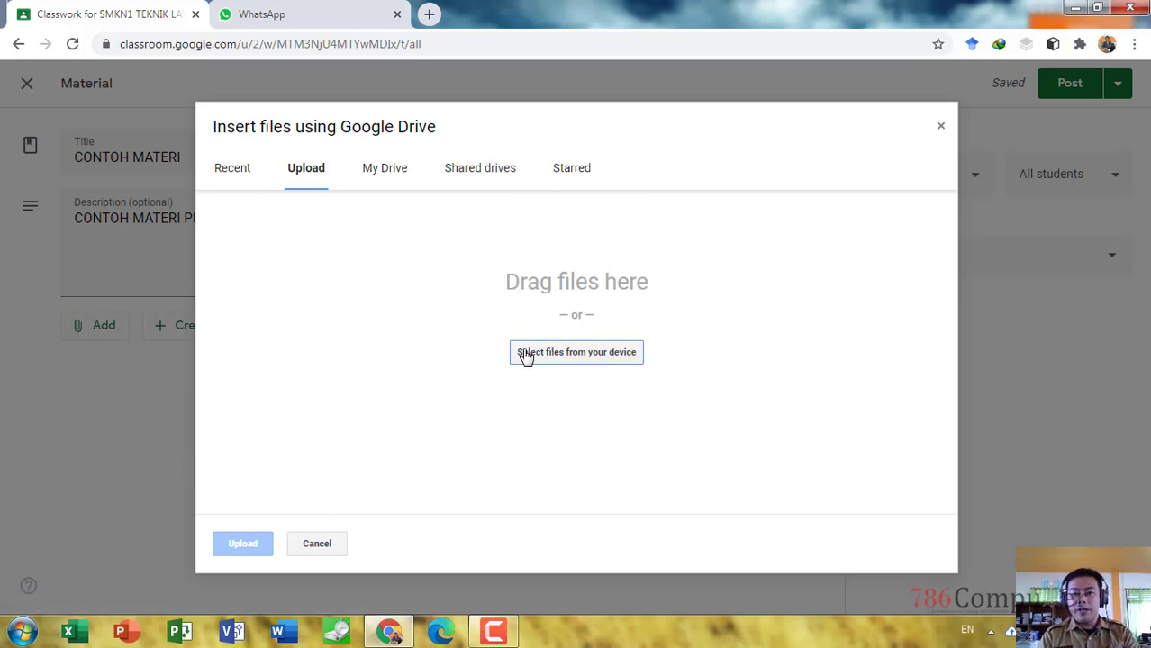
pyautogui.click(527, 356)
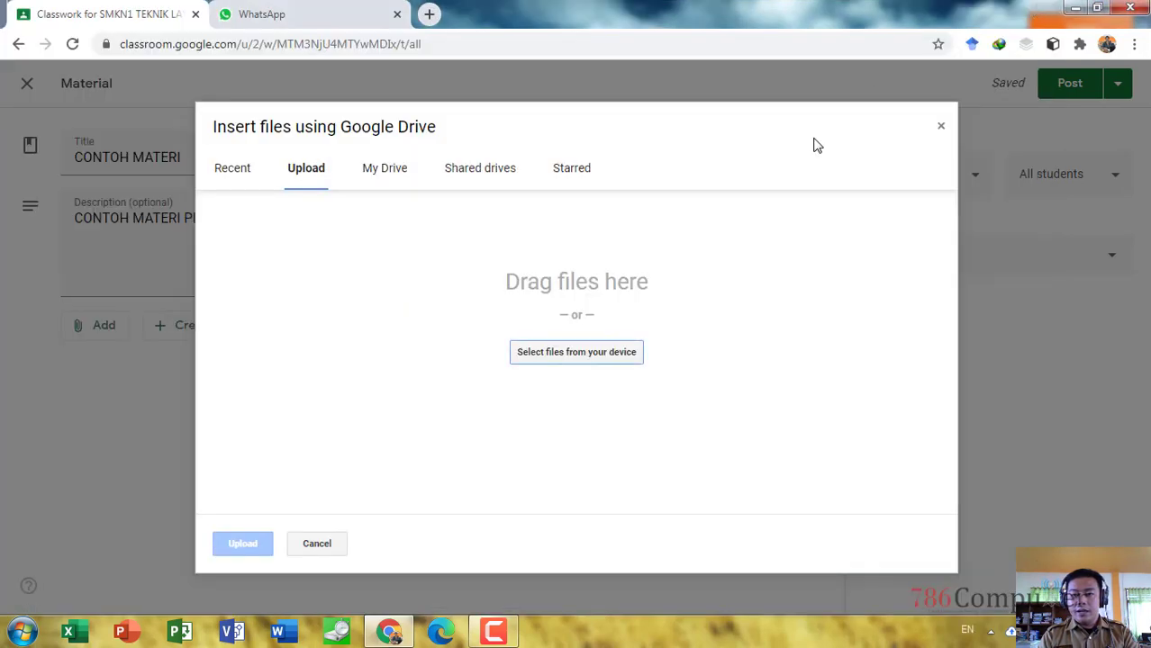
pyautogui.click(1034, 8)
pyautogui.click(555, 358)
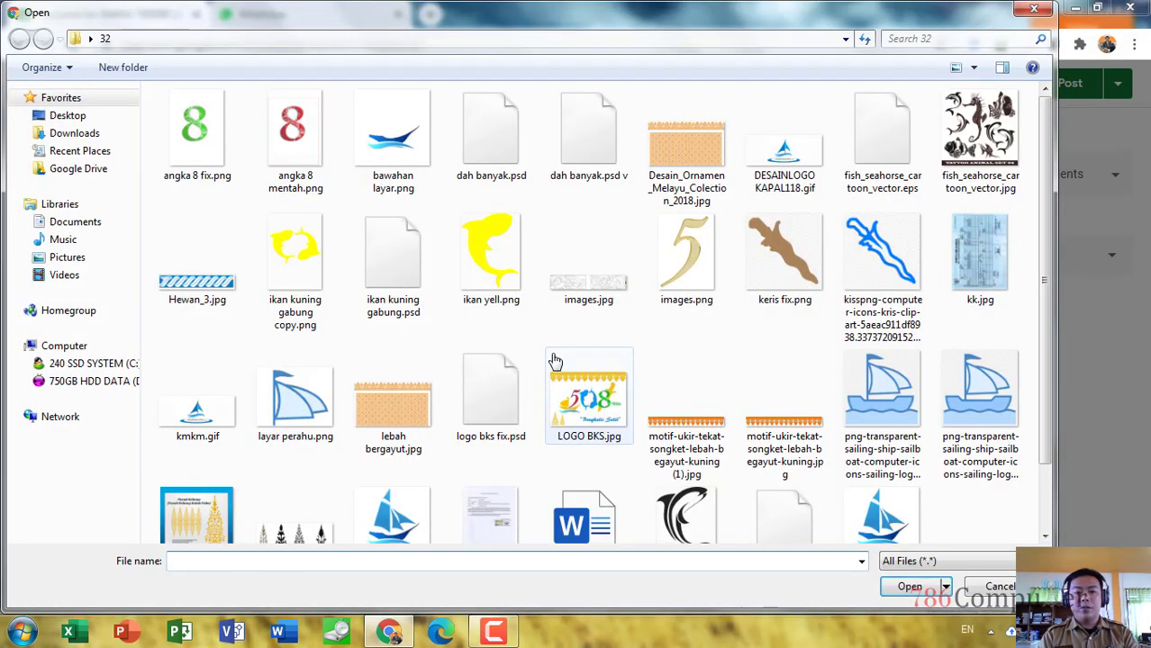
pyautogui.click(70, 134)
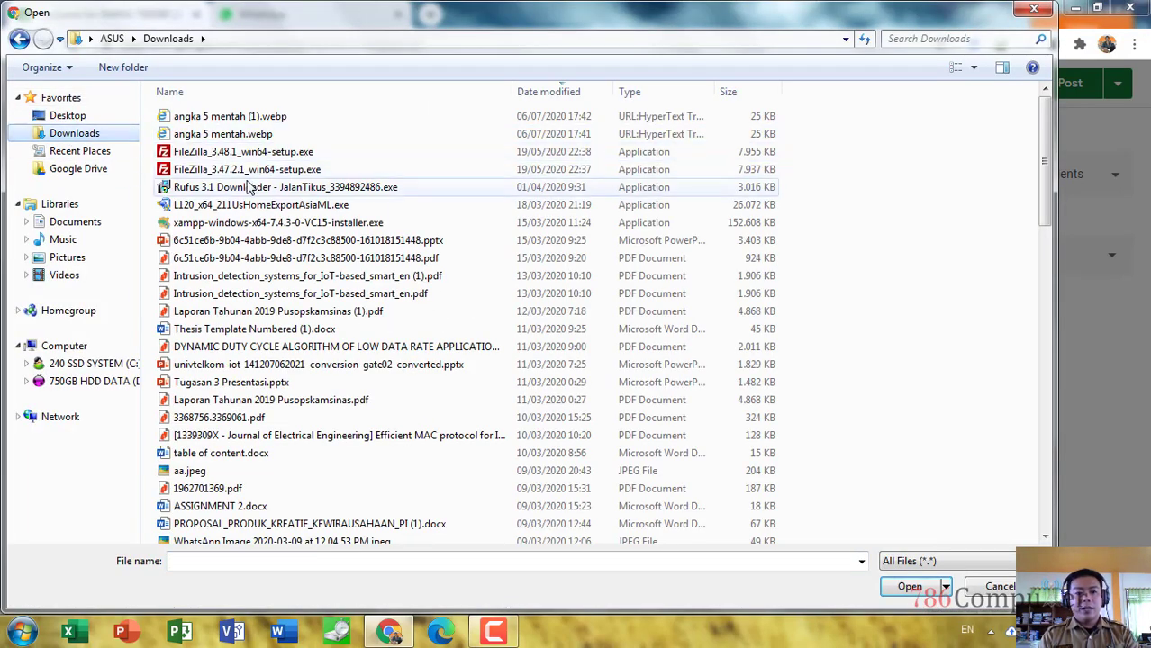
pyautogui.click(317, 279)
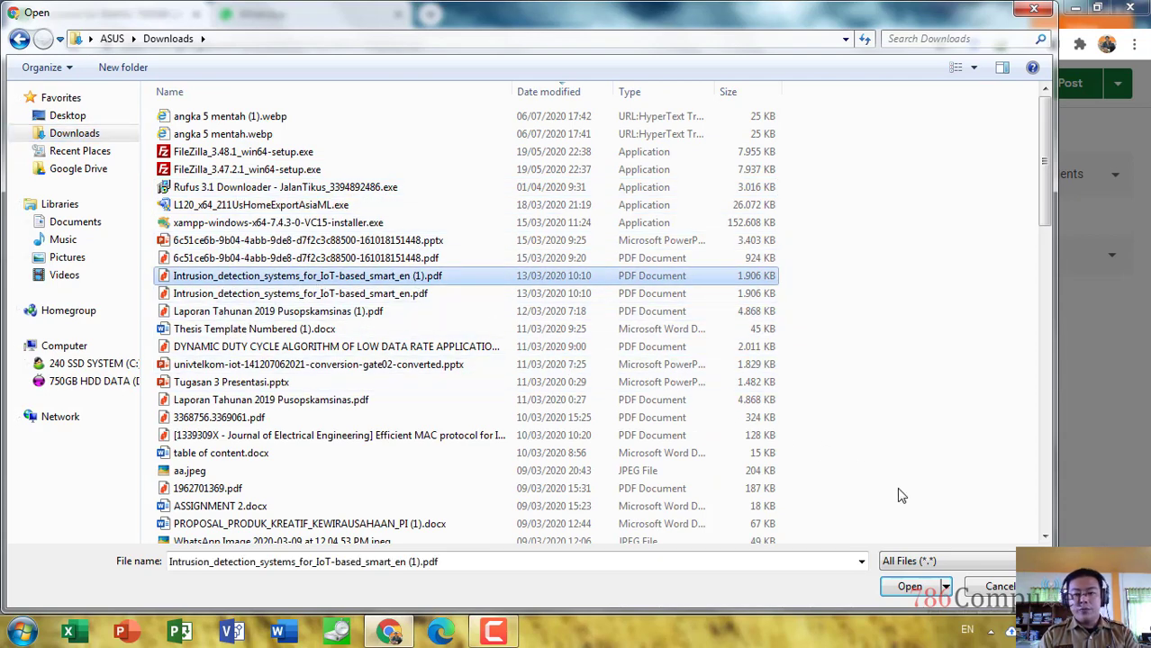
pyautogui.click(903, 590)
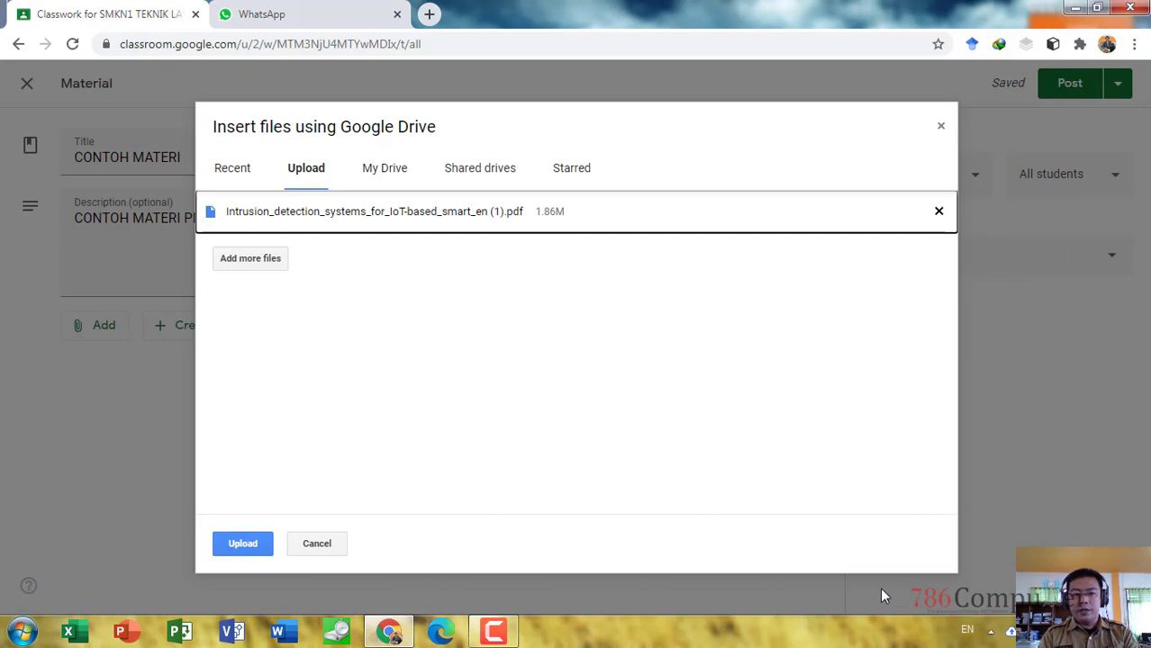
pyautogui.click(242, 550)
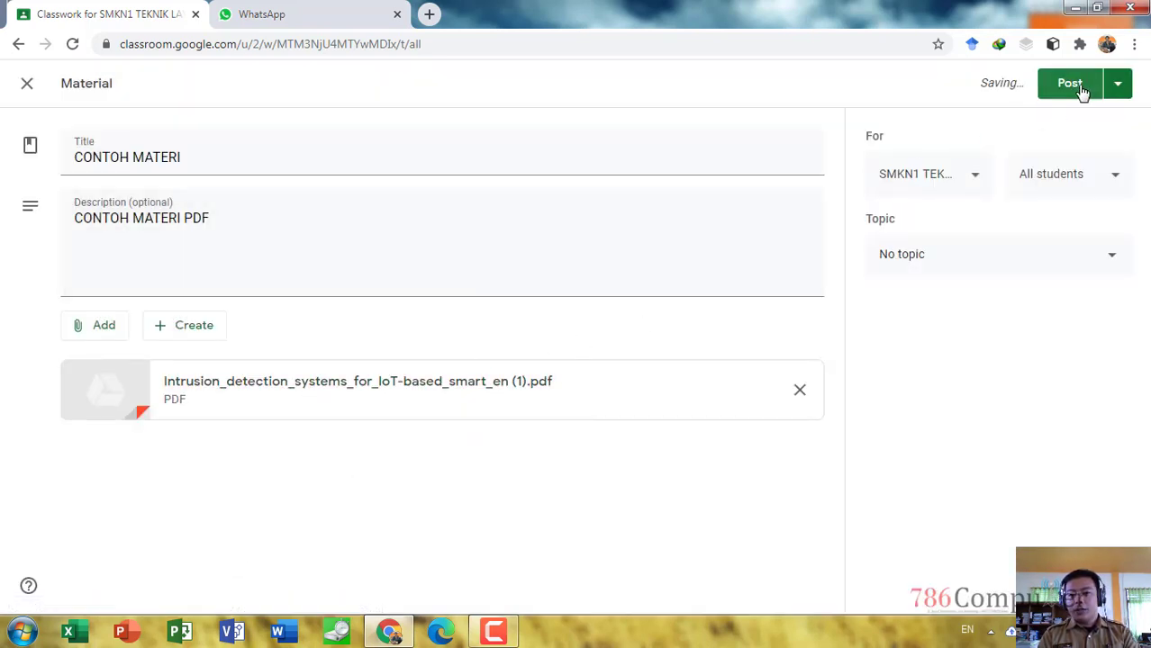
pyautogui.click(954, 177)
pyautogui.click(917, 184)
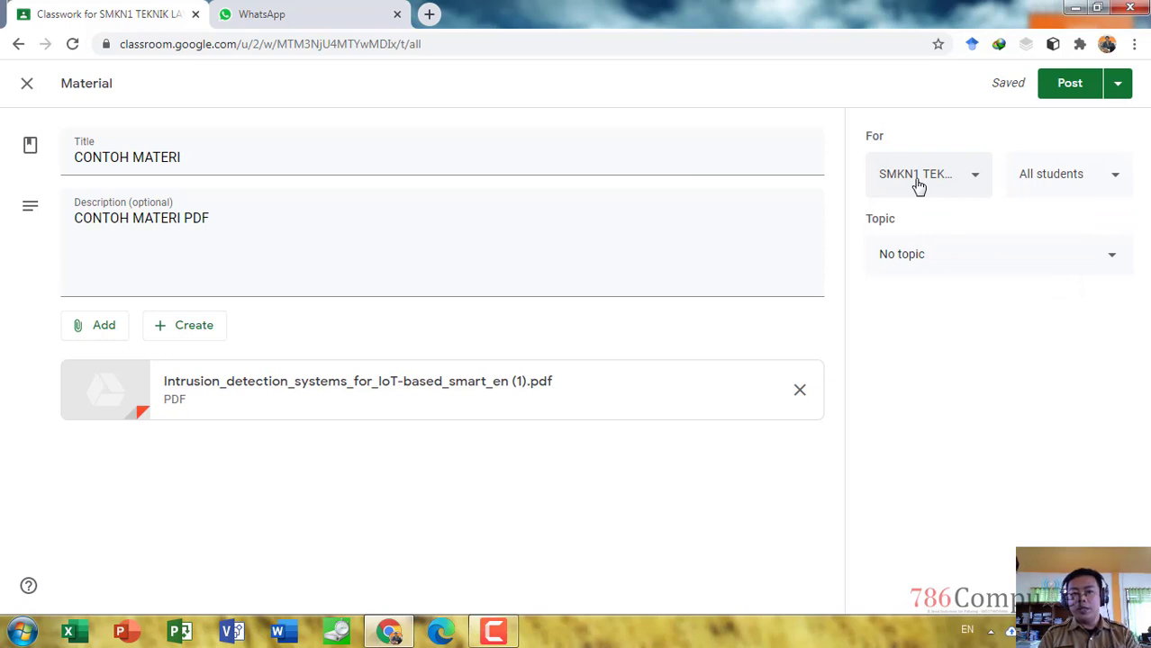
pyautogui.click(919, 183)
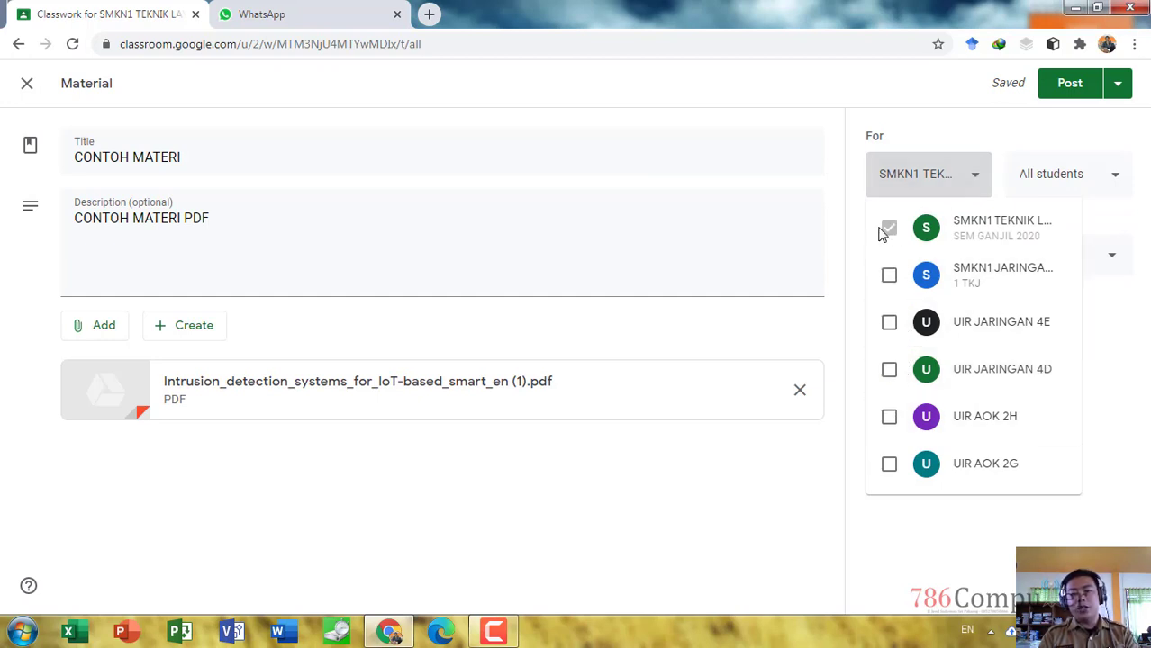
pyautogui.click(945, 105)
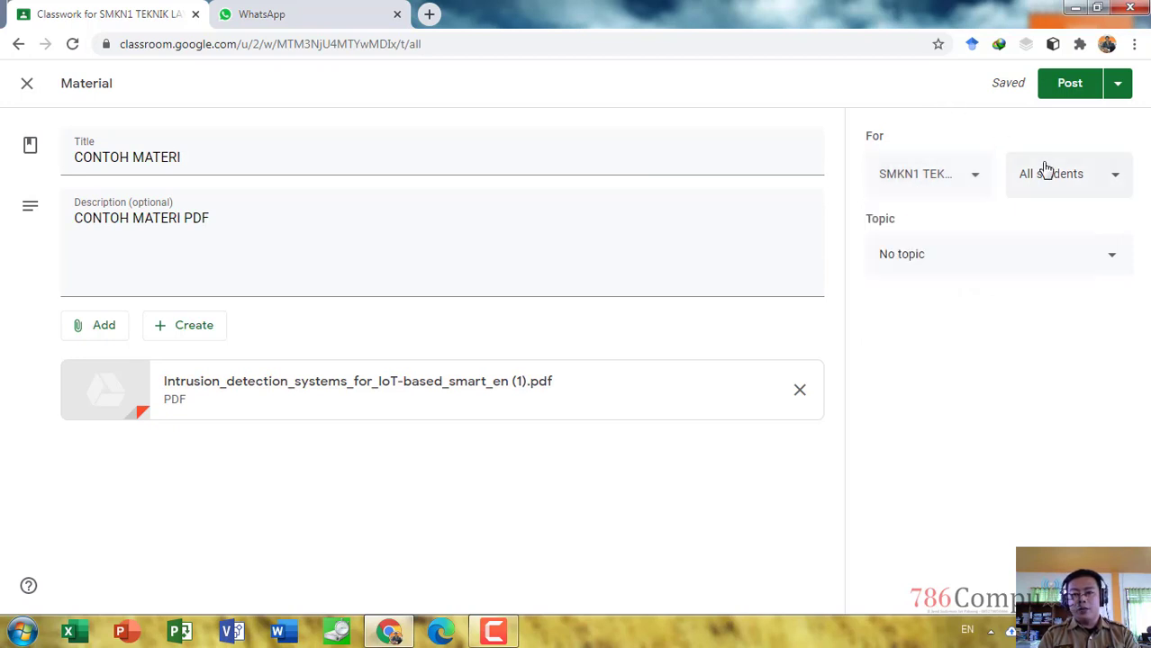
# Put the material under a new topic named "MATERI AJAR PDF" and post it to the class.
pyautogui.click(909, 261)
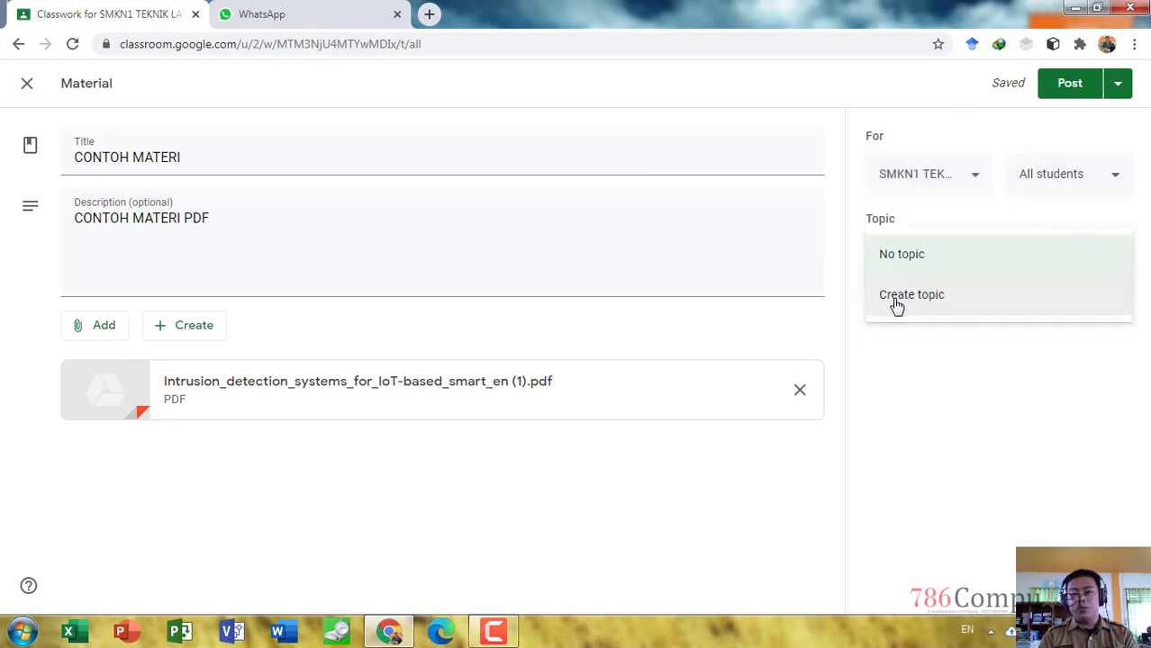
pyautogui.click(920, 300)
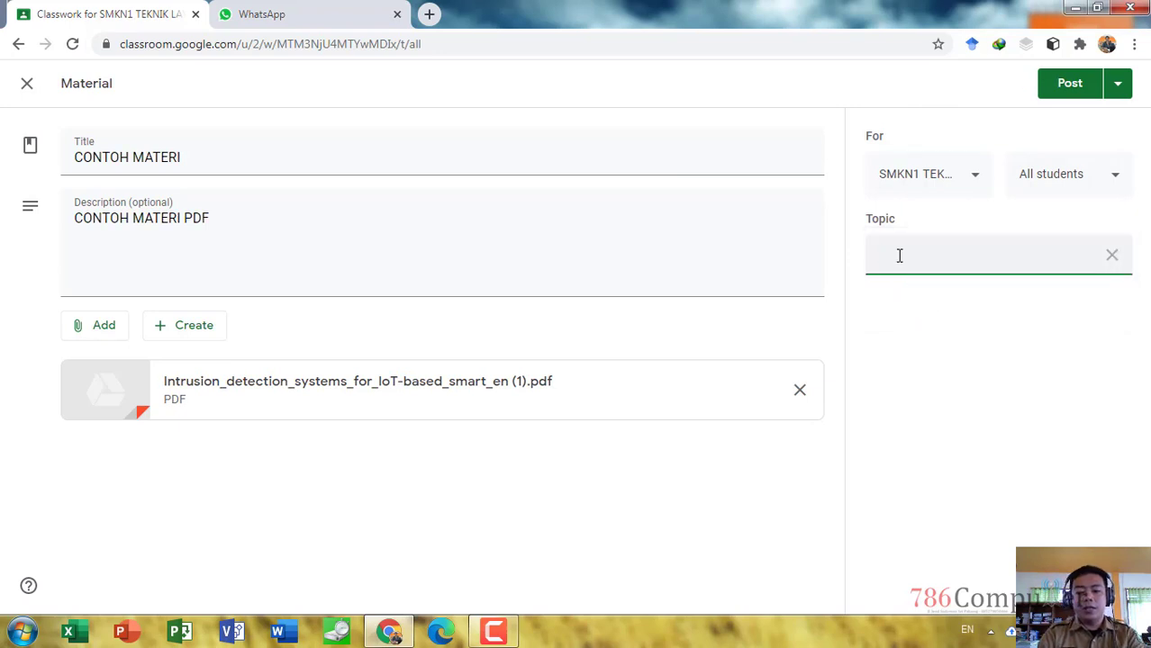
pyautogui.write('MATERI AJAR PDF')
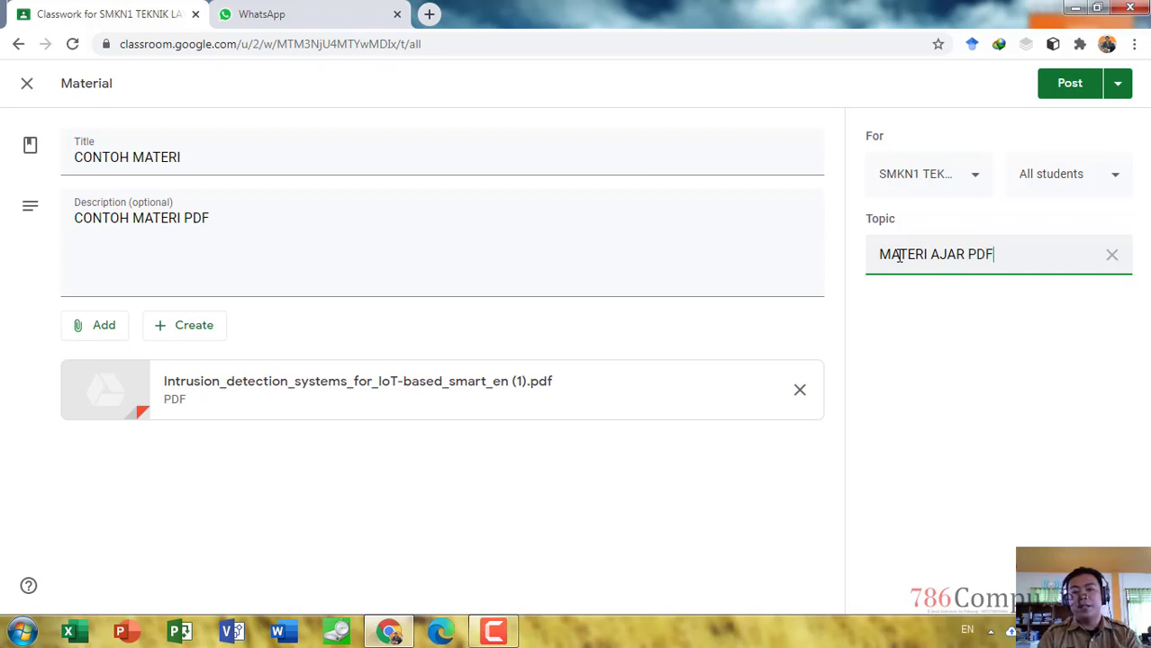
pyautogui.click(1069, 87)
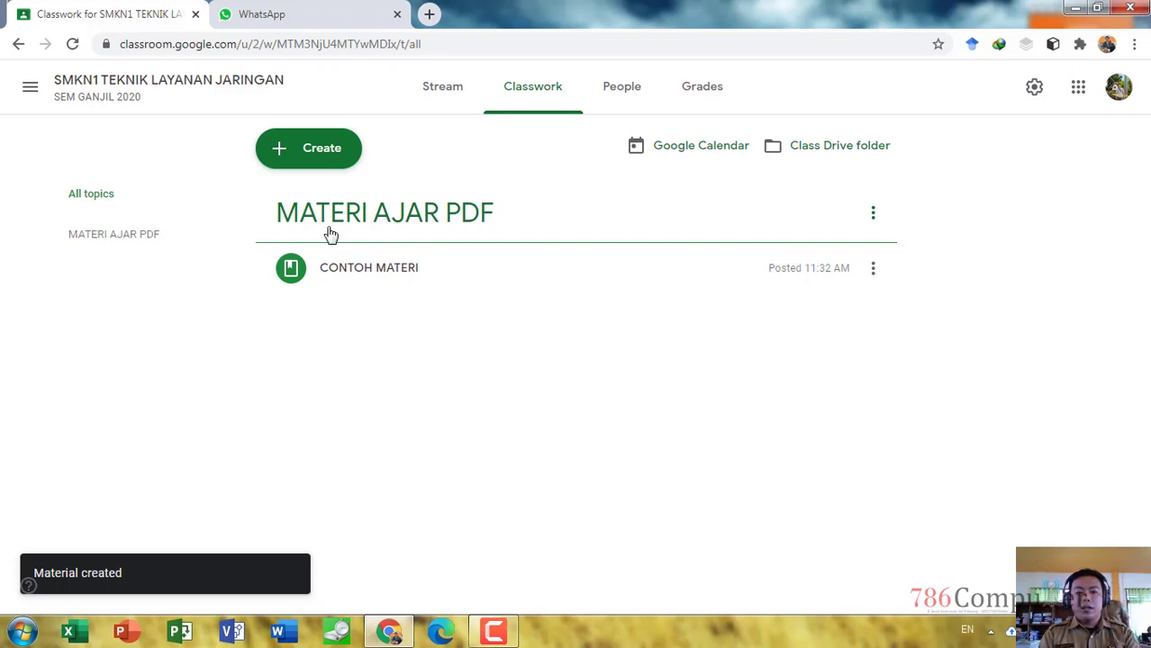
pyautogui.click(407, 273)
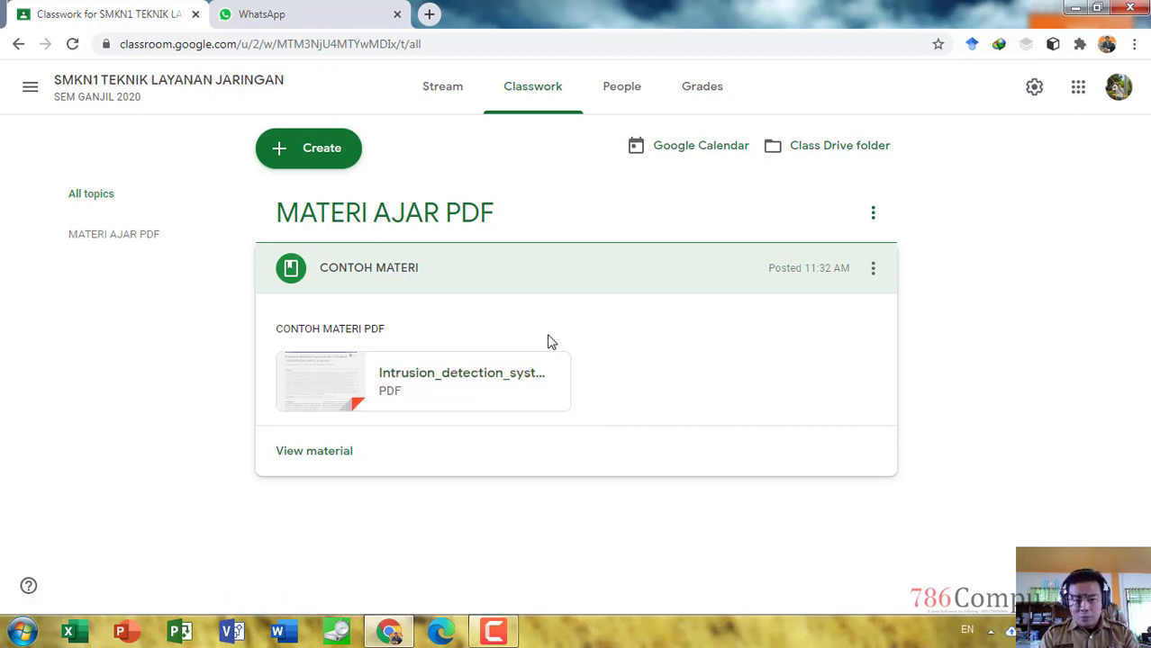
# Start a new classwork assignment titled "CONTOH TUGAS" with the instructions "BLA BLA".
pyautogui.click(309, 153)
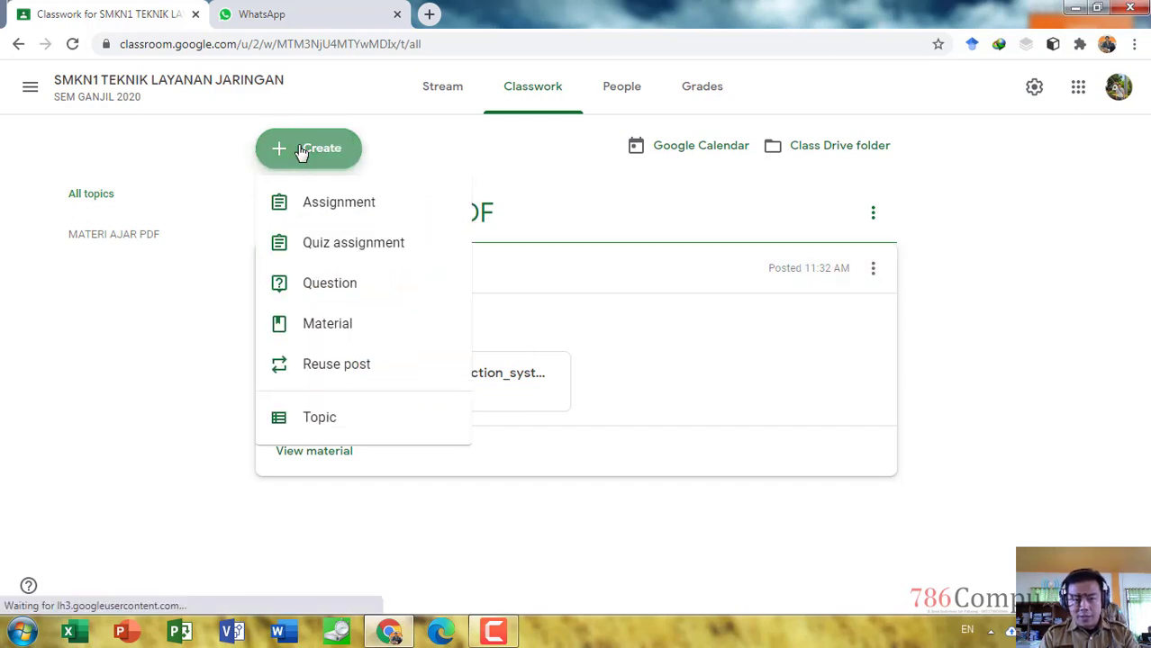
pyautogui.click(286, 204)
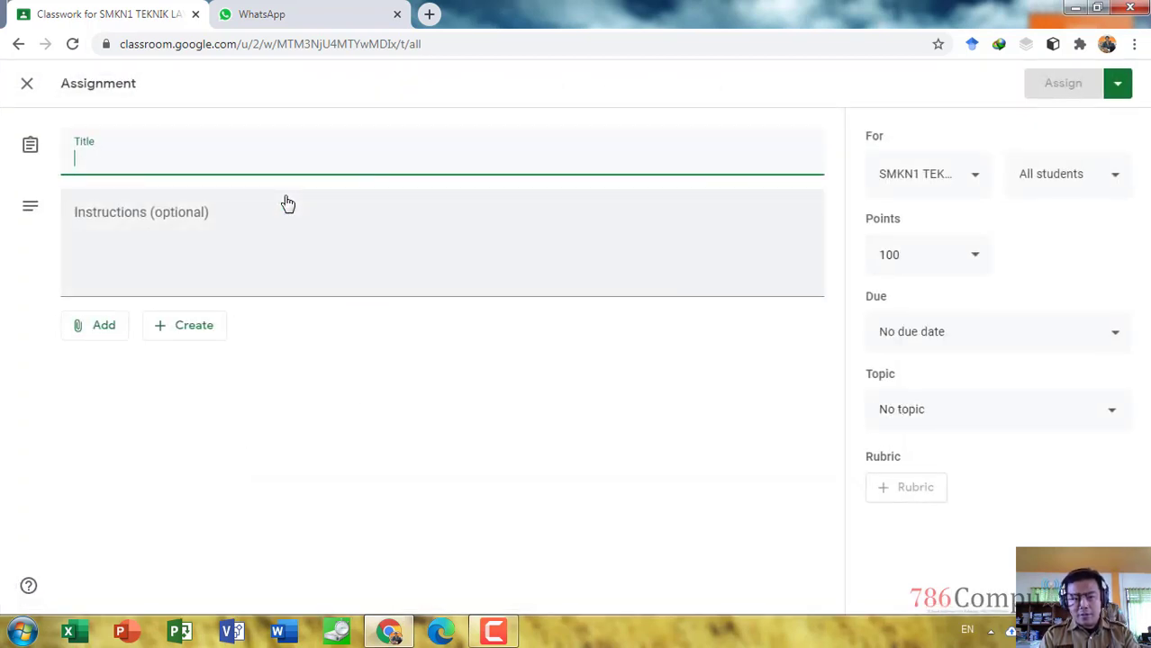
pyautogui.write('CONTOH TUGAS')
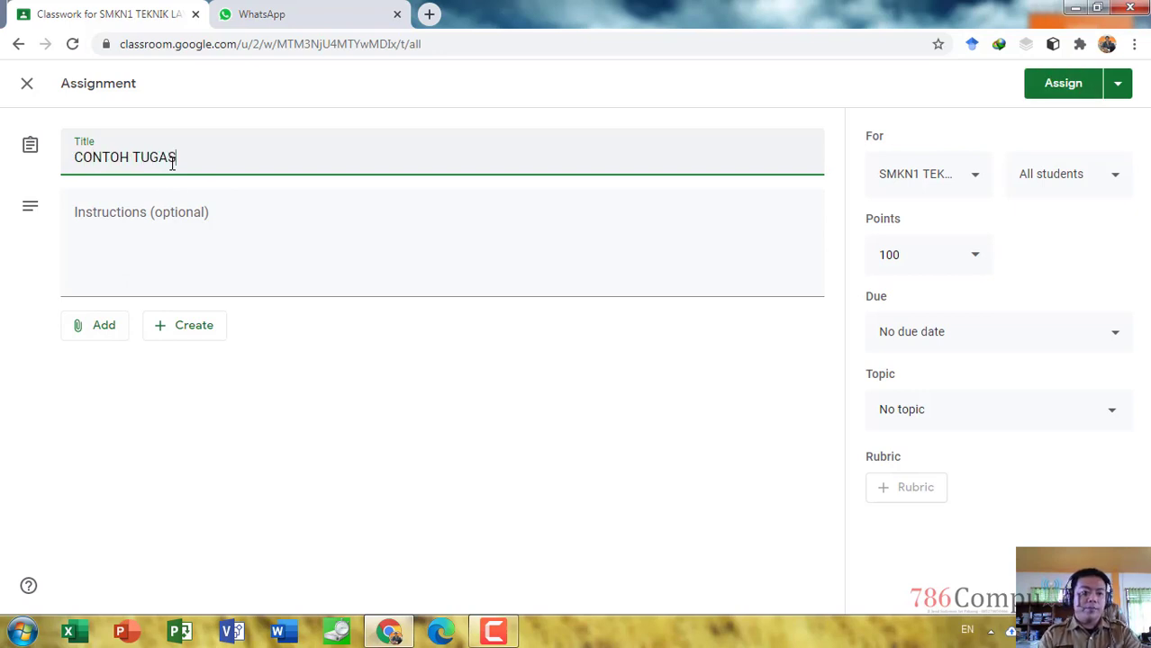
pyautogui.click(168, 215)
pyautogui.write('BLA ')
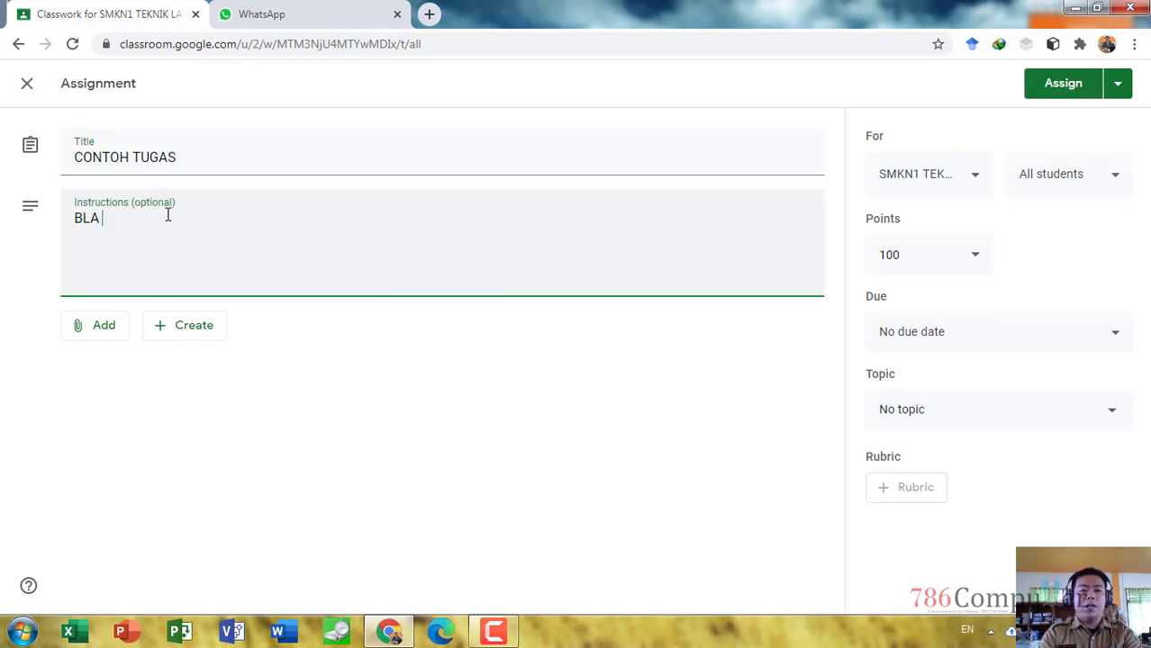
pyautogui.write('BLA')
# Replace the assignment's instructions with "BUATLAH BLA BLA....".
pyautogui.click(99, 338)
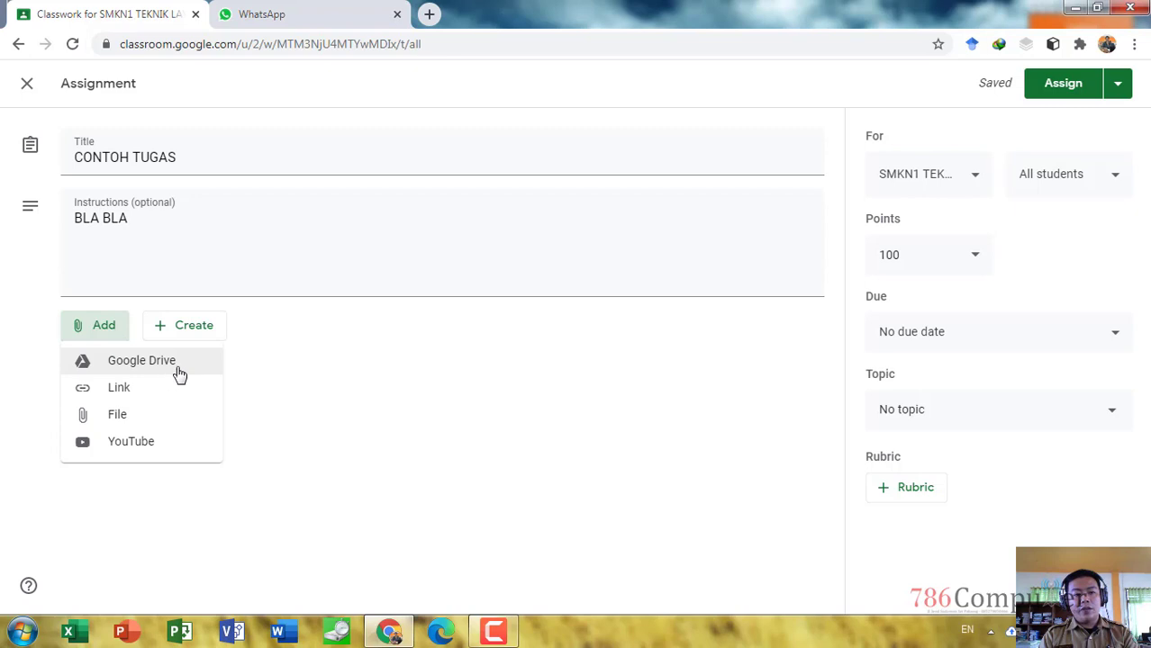
pyautogui.click(205, 240)
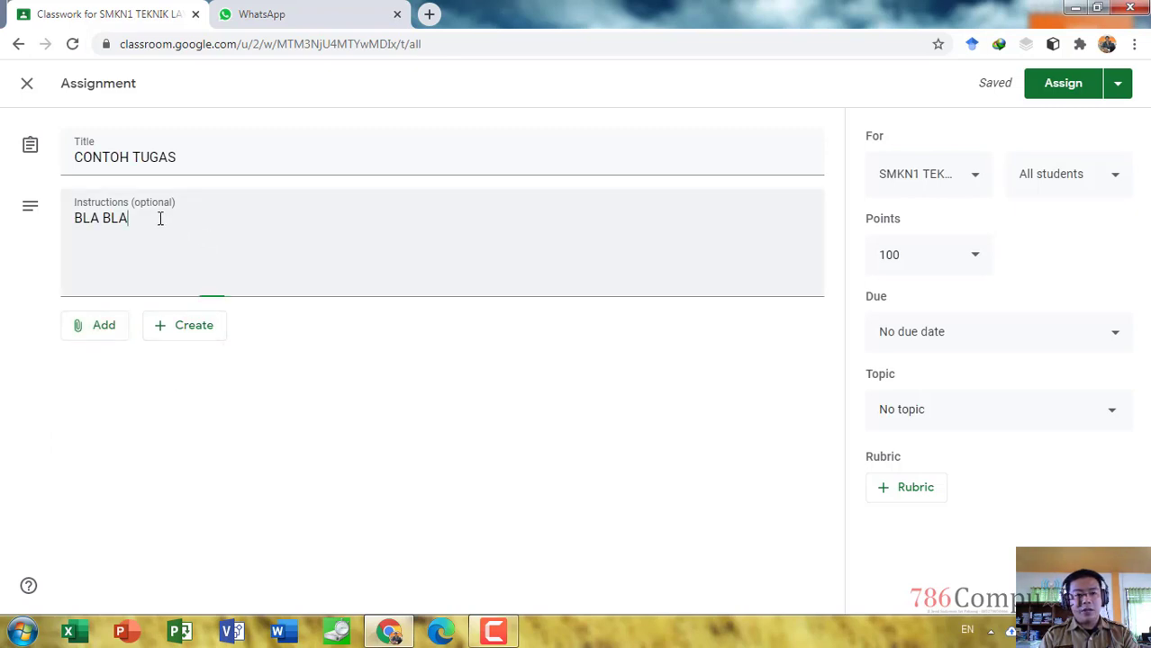
pyautogui.moveTo(160, 219); pyautogui.dragTo(13, 196)
pyautogui.write('BUA')
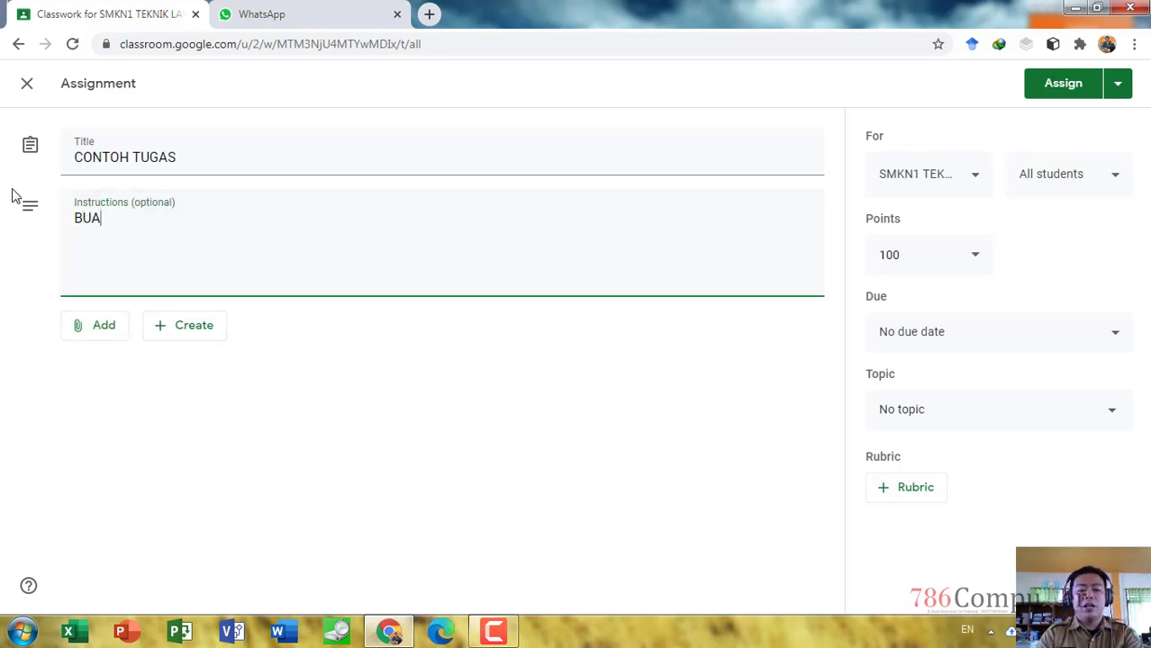
pyautogui.write('TLAH ')
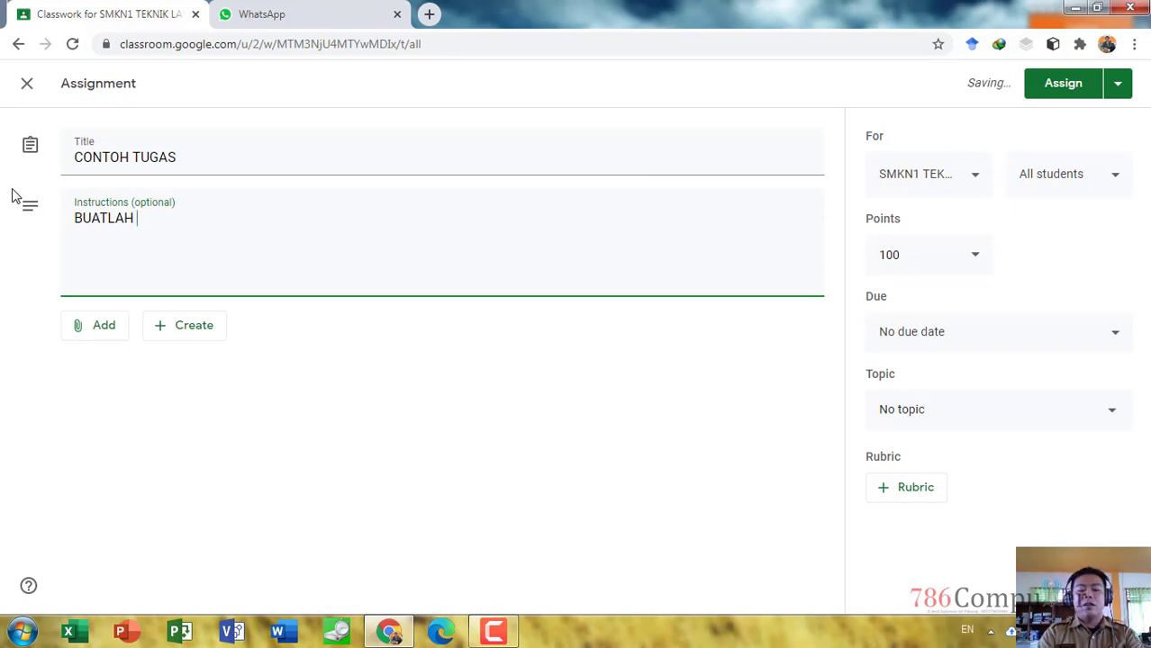
pyautogui.write('BLA BLA....')
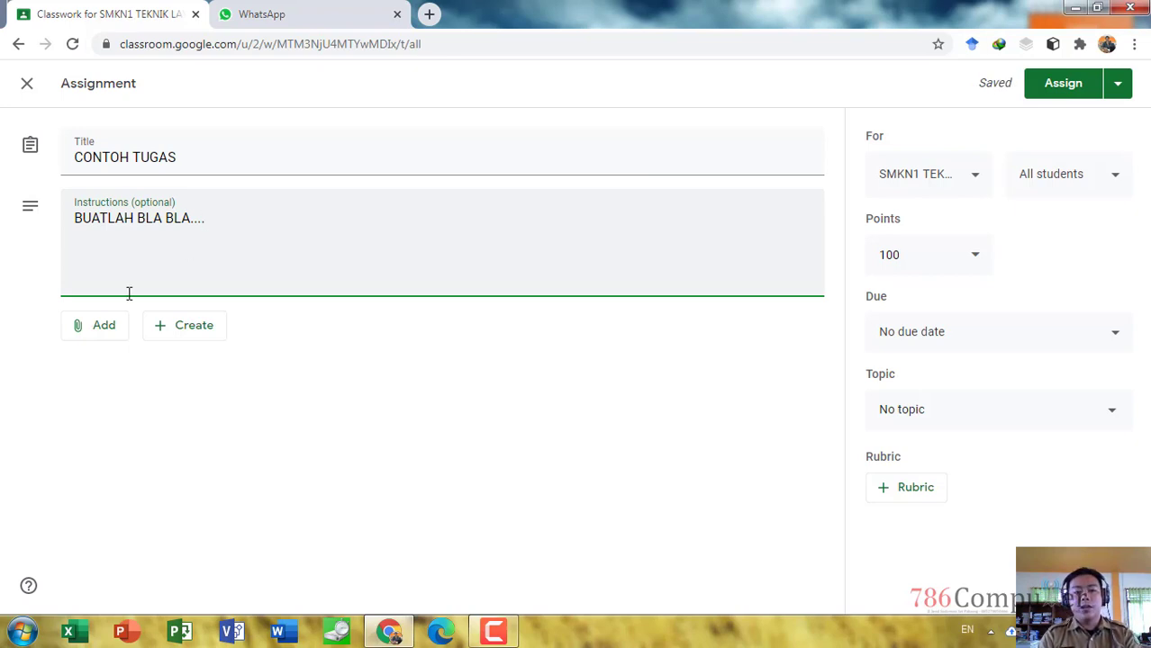
pyautogui.click(93, 332)
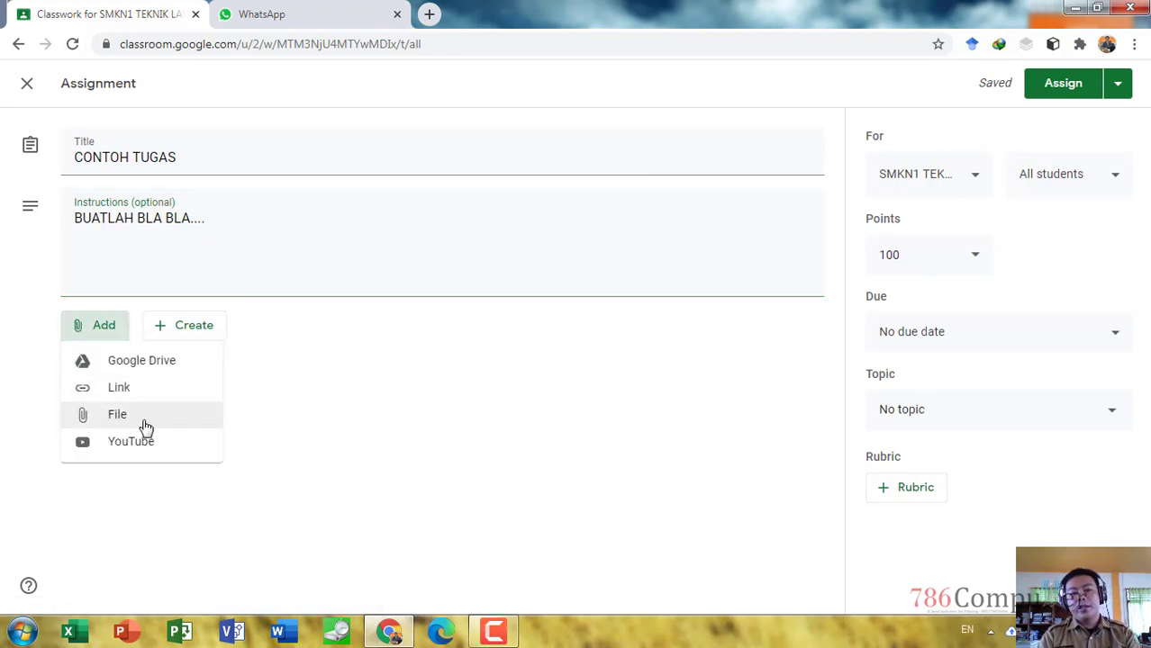
pyautogui.click(291, 246)
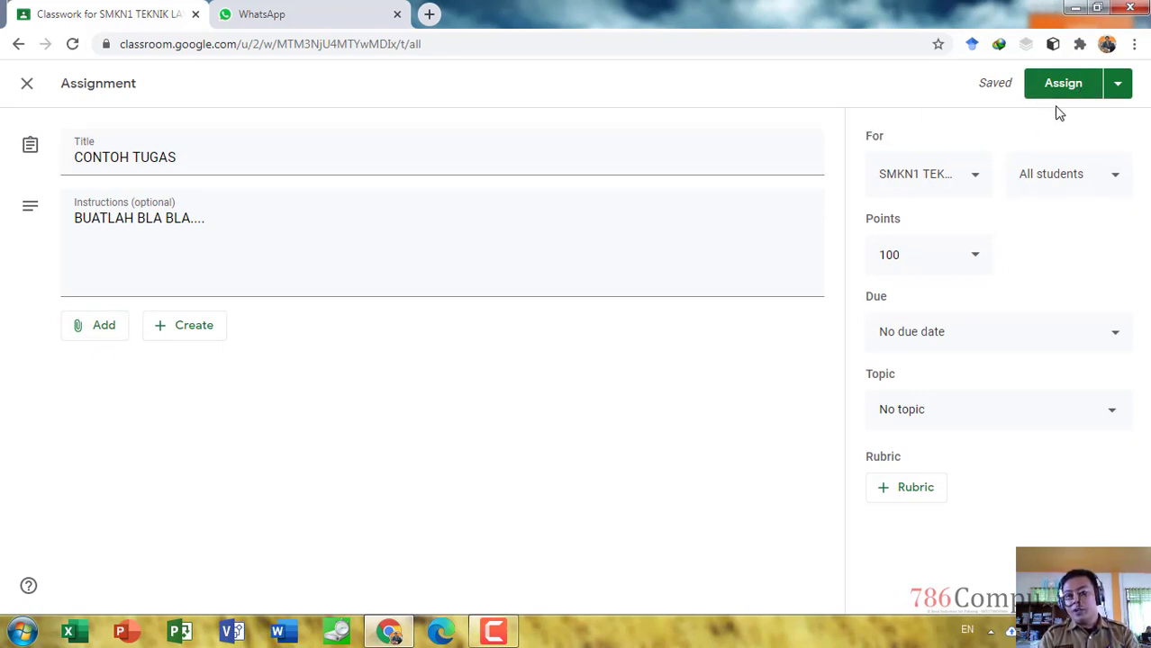
# Set the assignment's due date to Jul 16, 2020 at 11:59 PM.
pyautogui.click(958, 341)
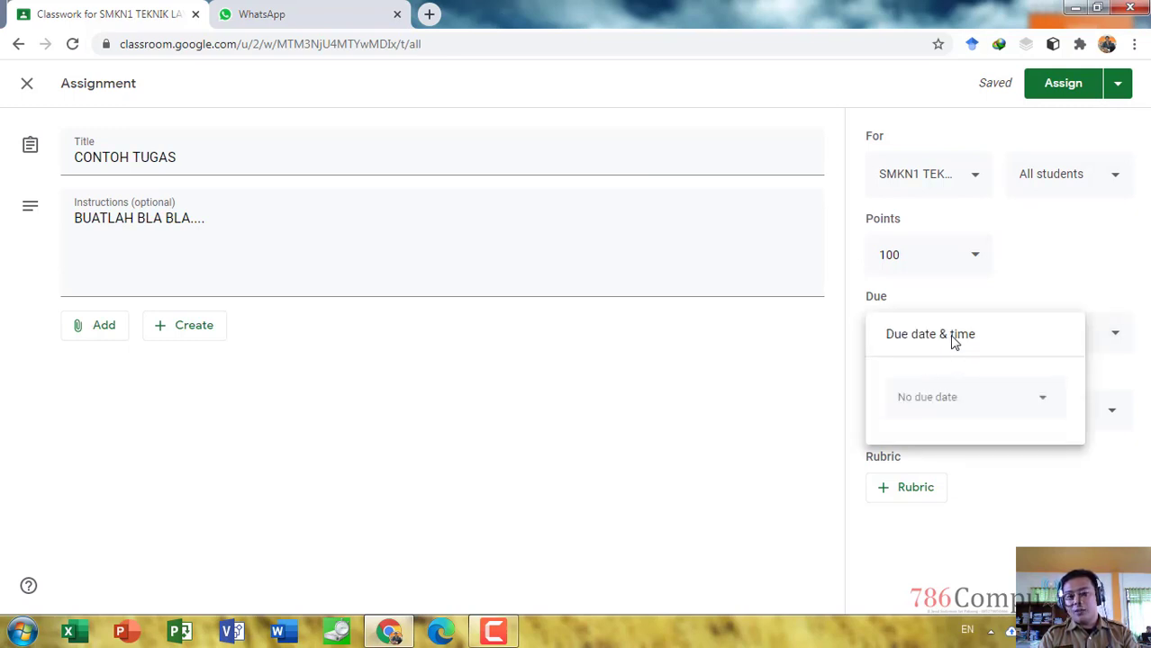
pyautogui.click(931, 300)
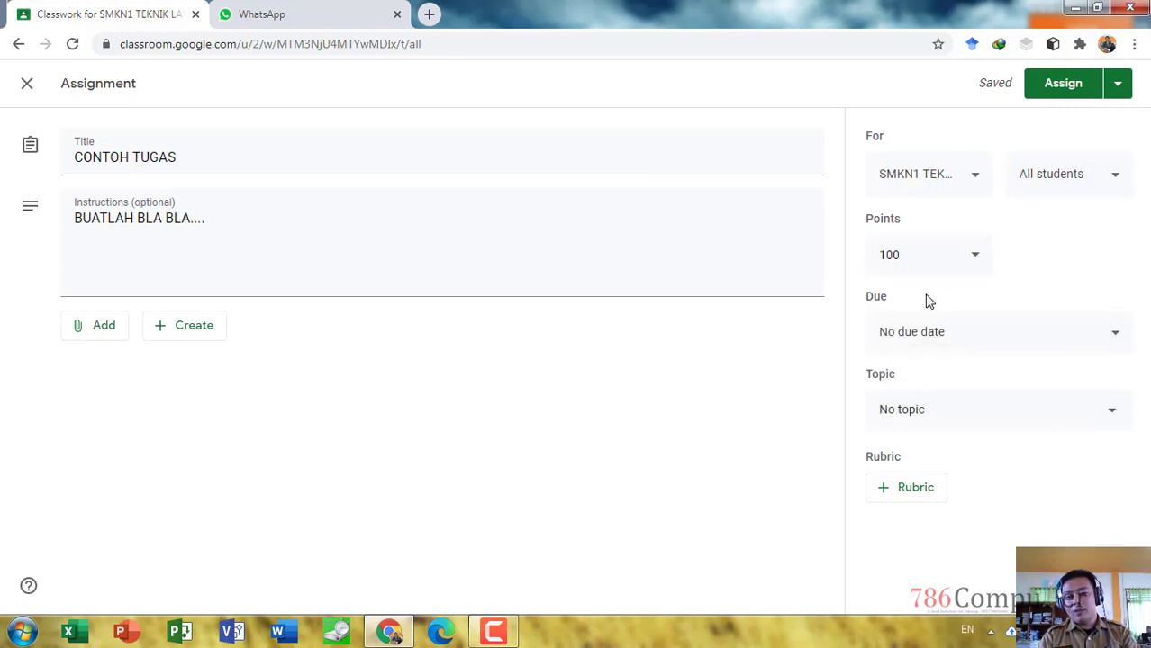
pyautogui.click(891, 338)
pyautogui.click(913, 407)
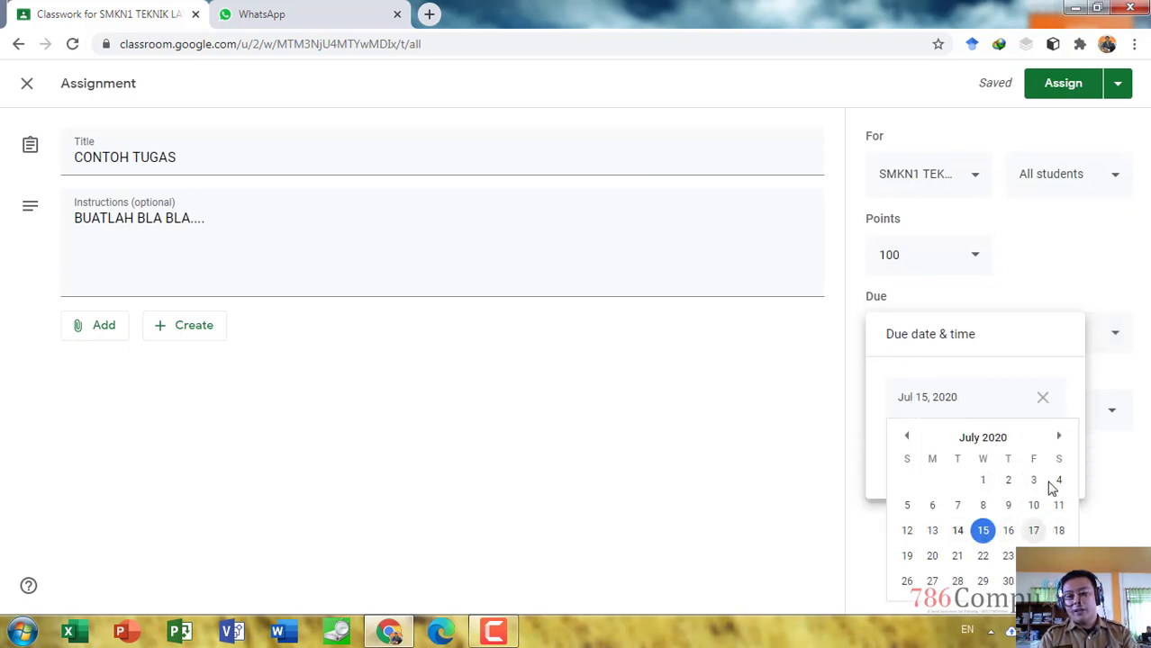
pyautogui.click(1007, 531)
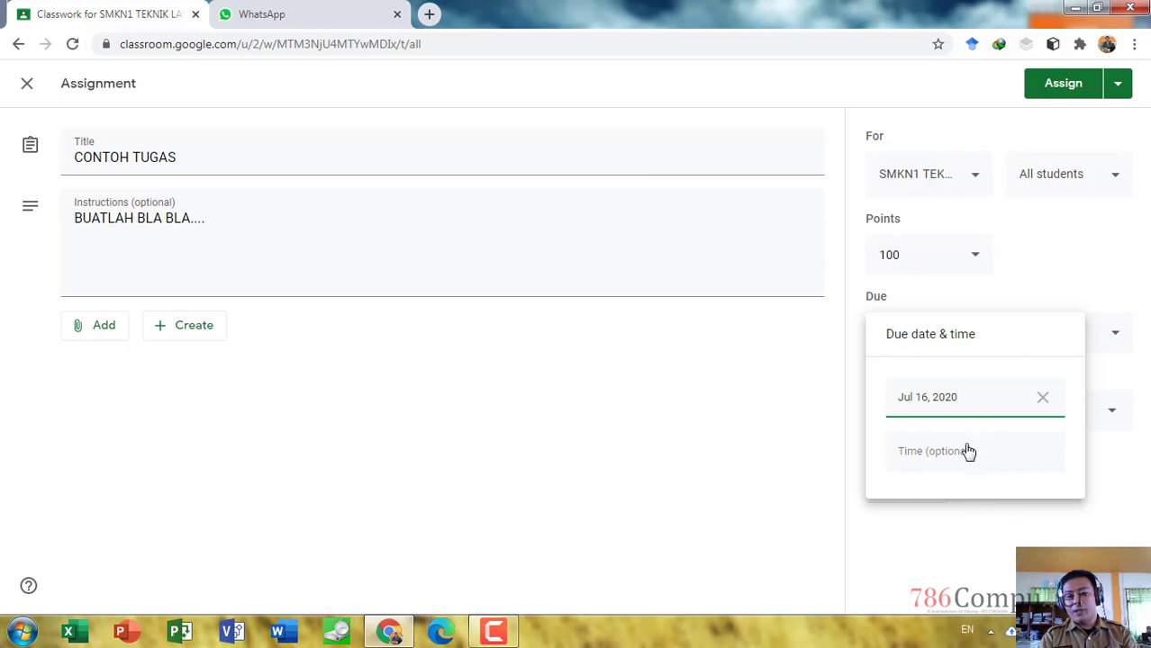
pyautogui.click(940, 455)
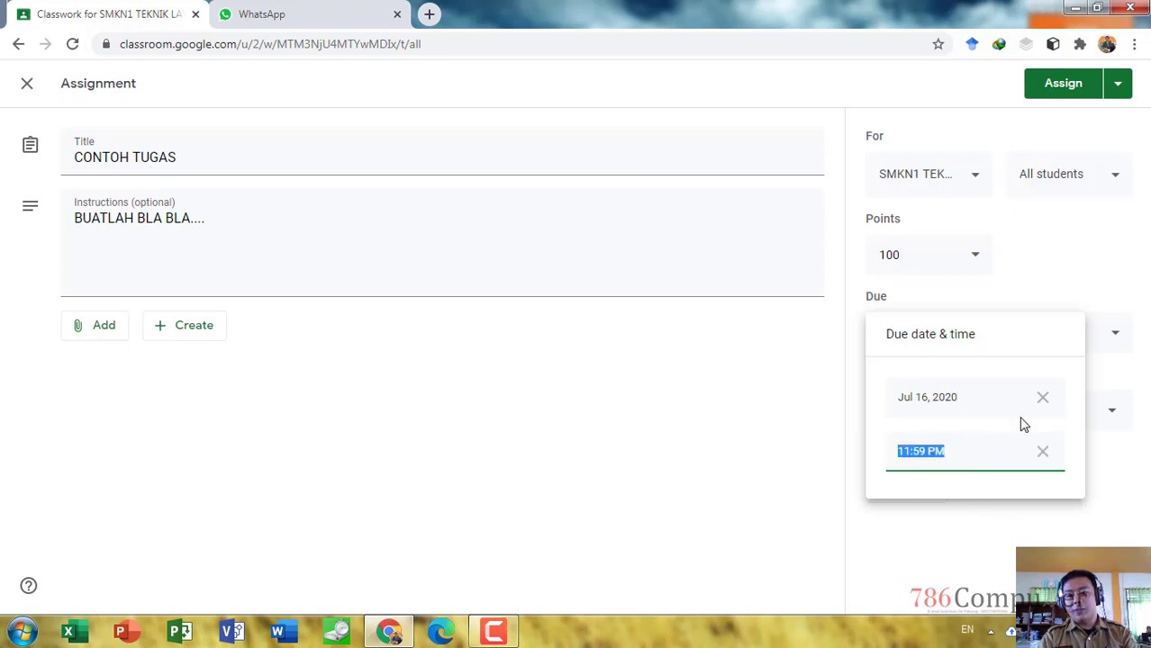
pyautogui.click(1084, 283)
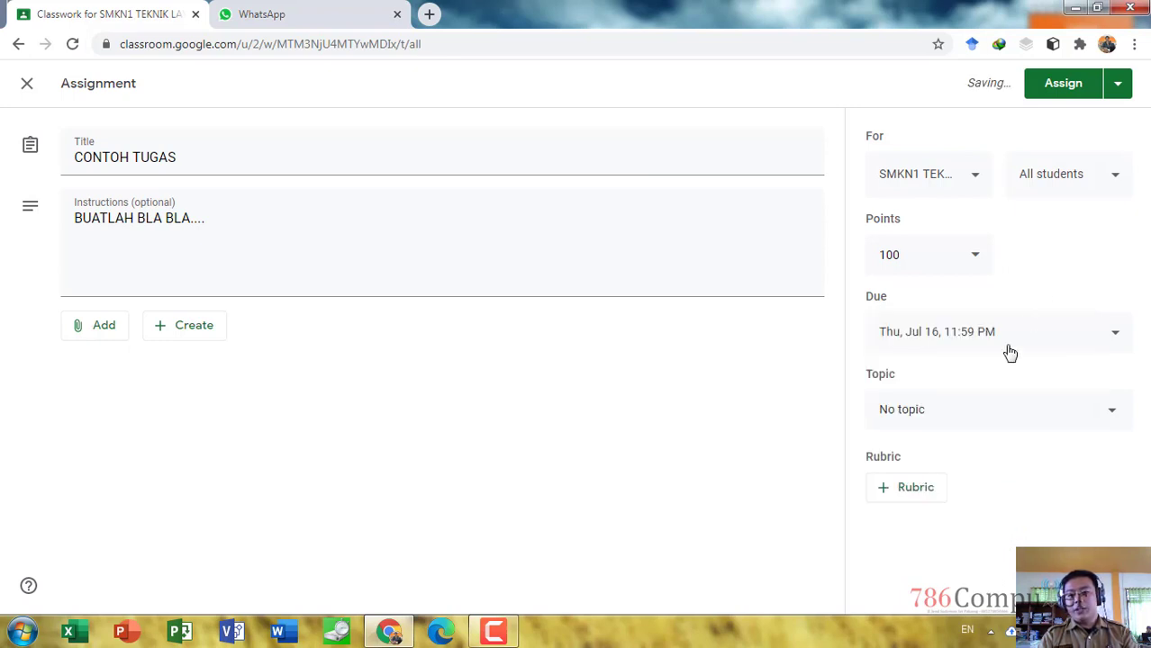
# Create a new topic named "TUGAS 1" for the assignment.
pyautogui.click(905, 420)
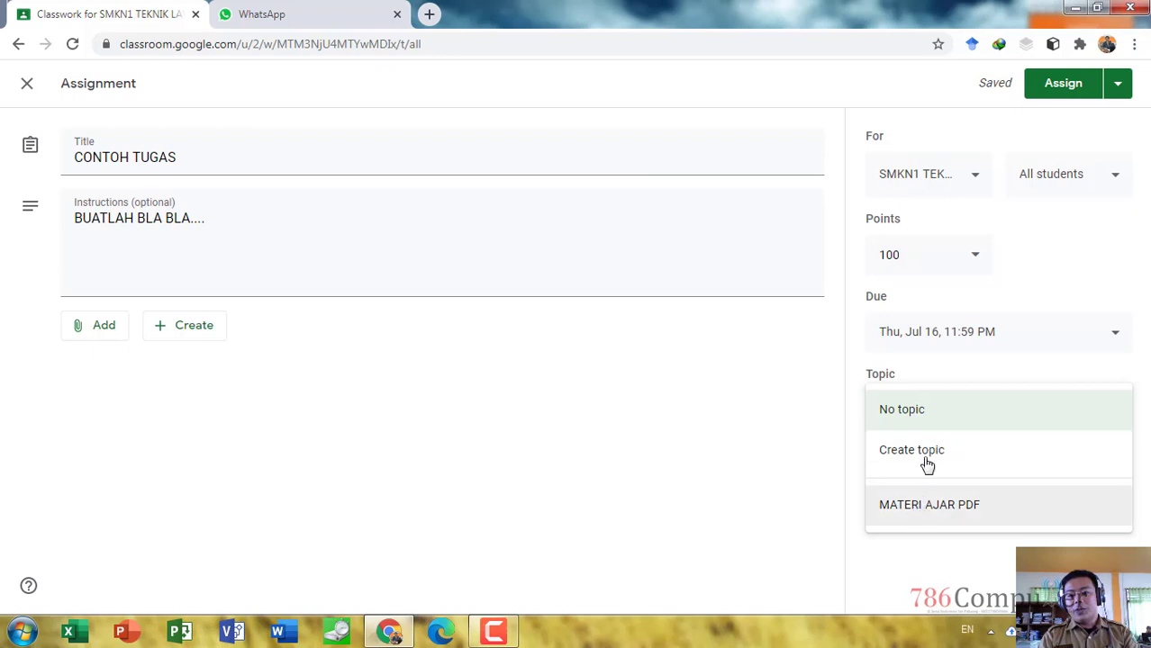
pyautogui.click(926, 461)
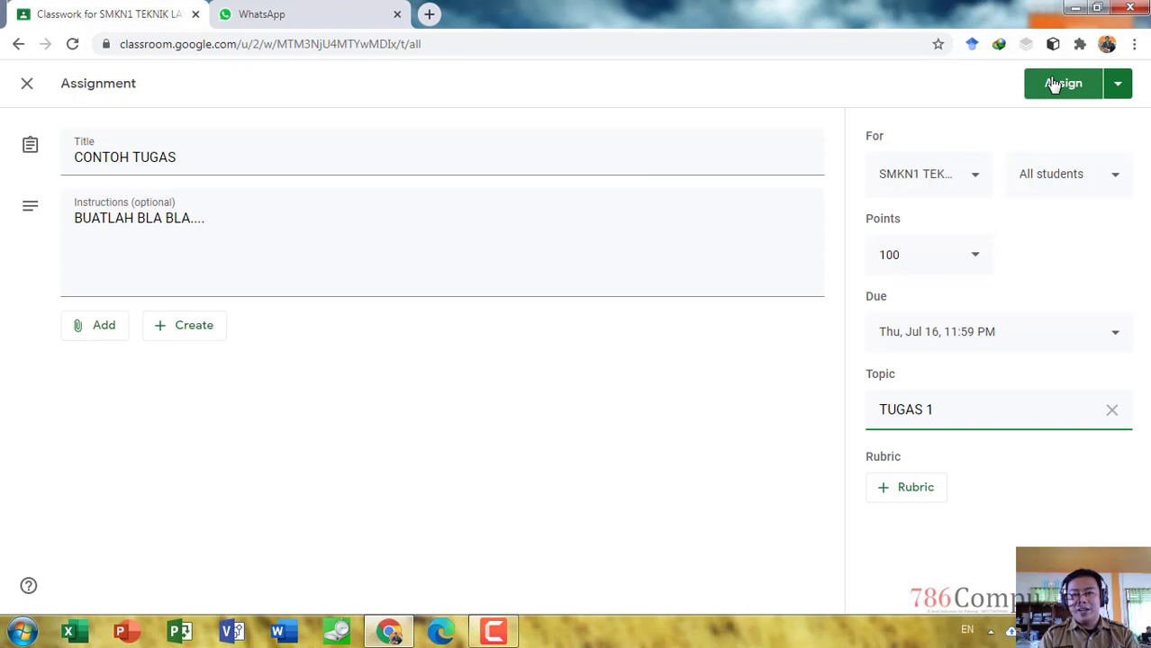
# Check the list of classes that can receive the assignment and assign CONTOH TUGAS to only the current class.
pyautogui.click(975, 174)
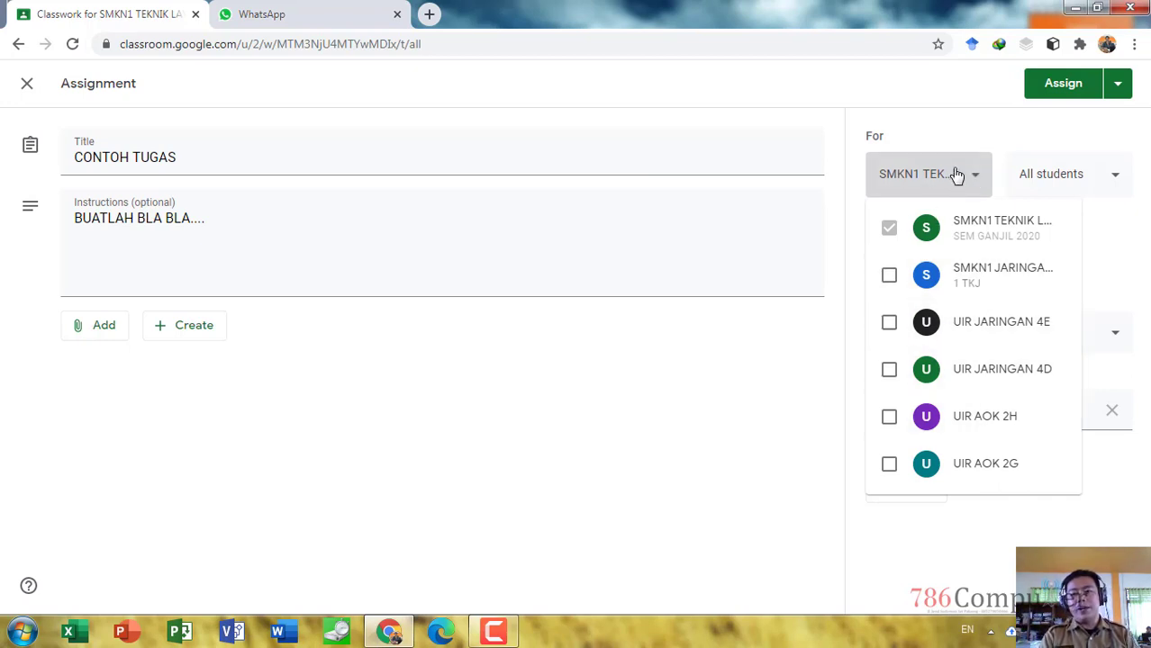
pyautogui.click(989, 141)
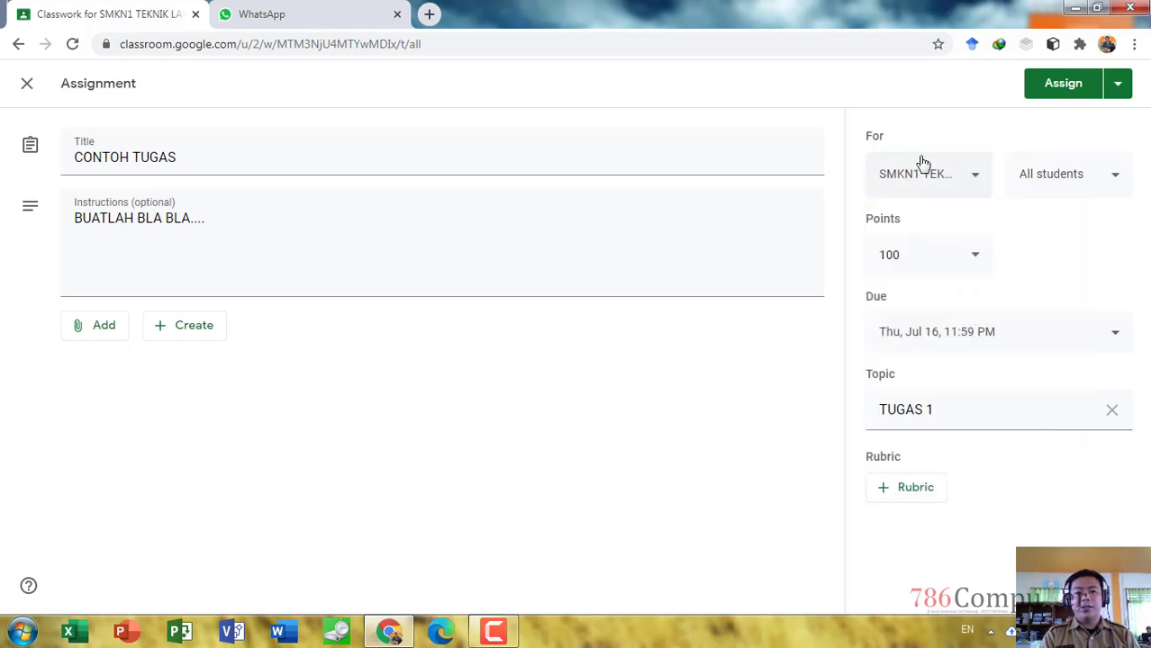
pyautogui.click(1058, 86)
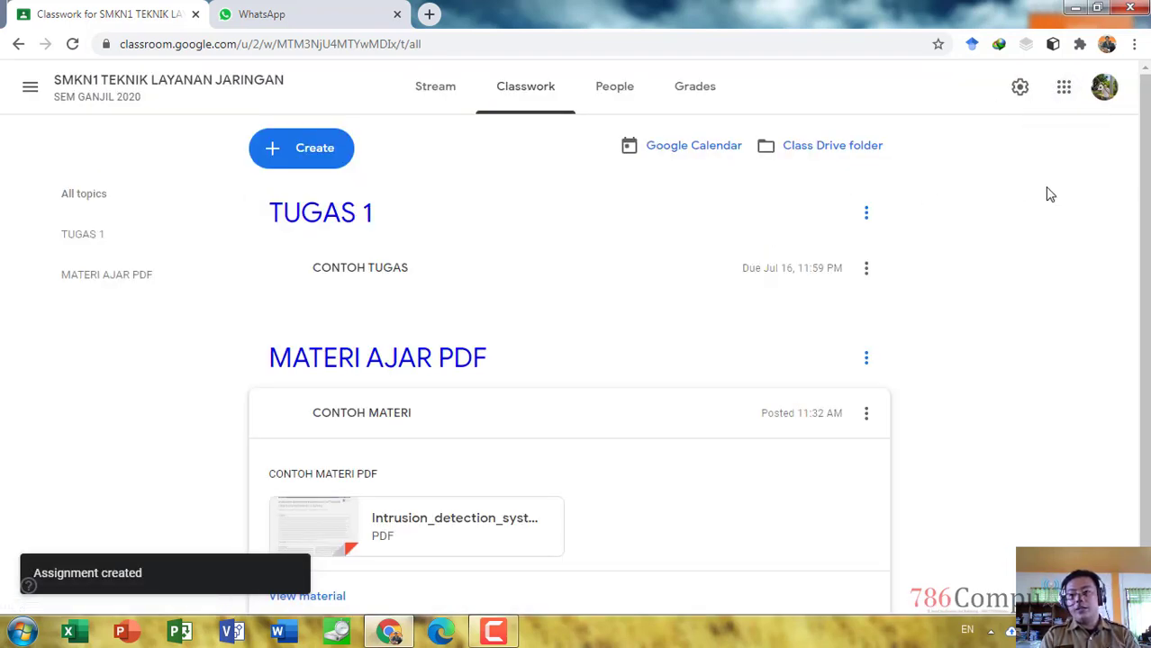
# View the MATERI AJAR PDF topic on its own page and open the student work of the CONTOH TUGAS assignment.
pyautogui.scroll(-1, 1128, 270)
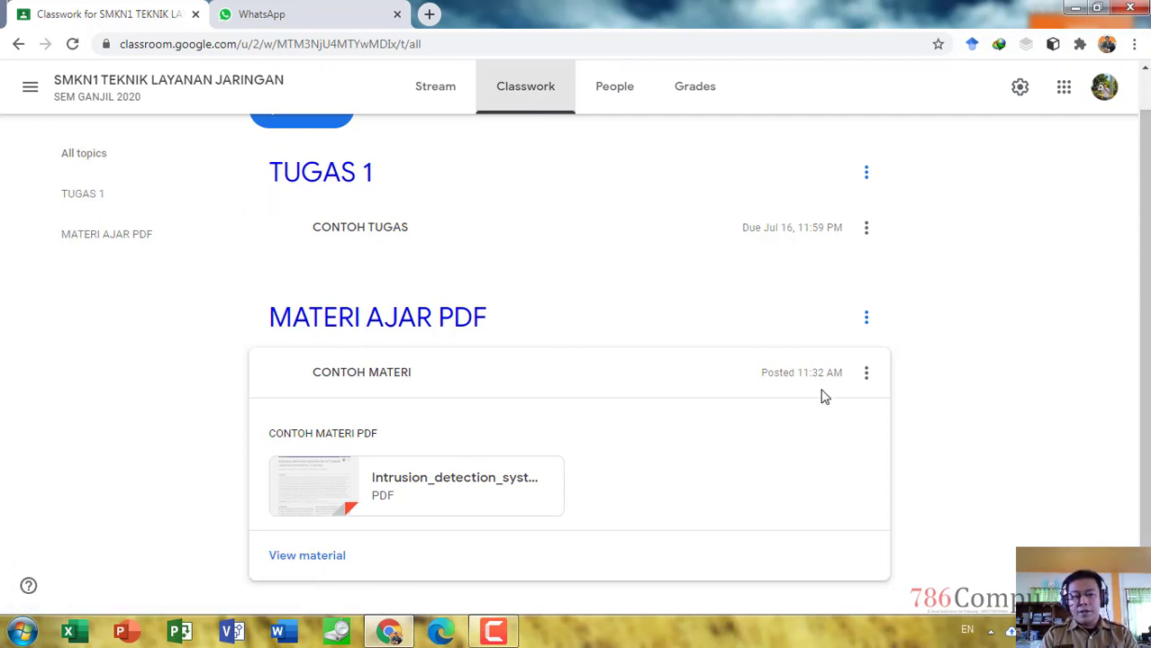
pyautogui.click(419, 324)
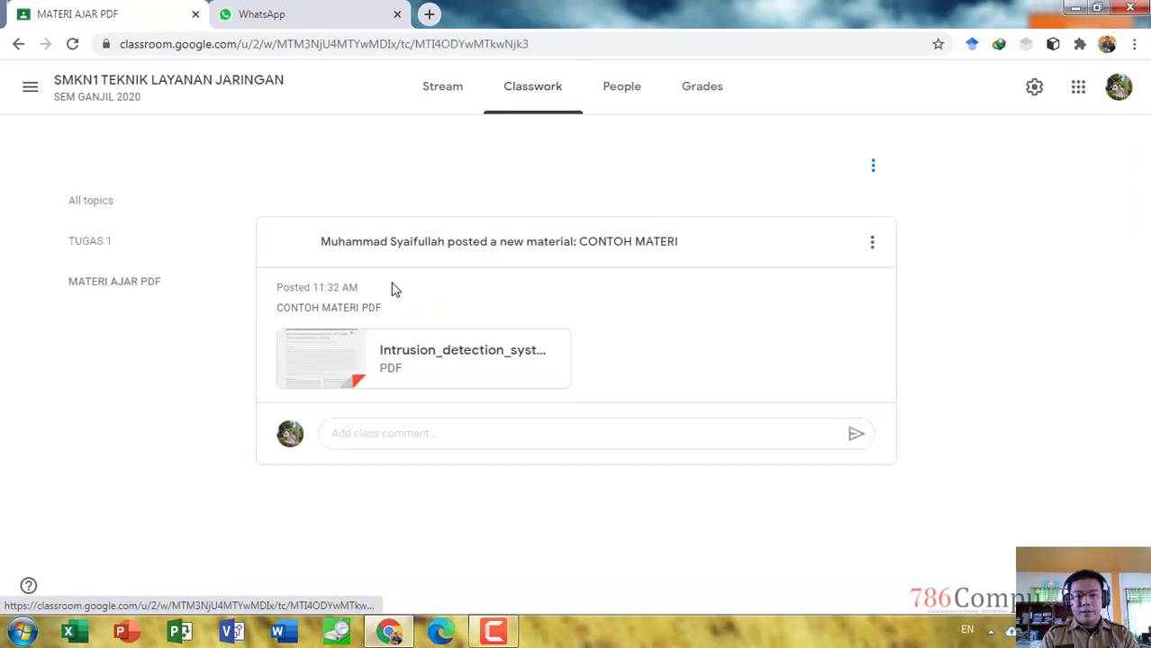
pyautogui.click(539, 102)
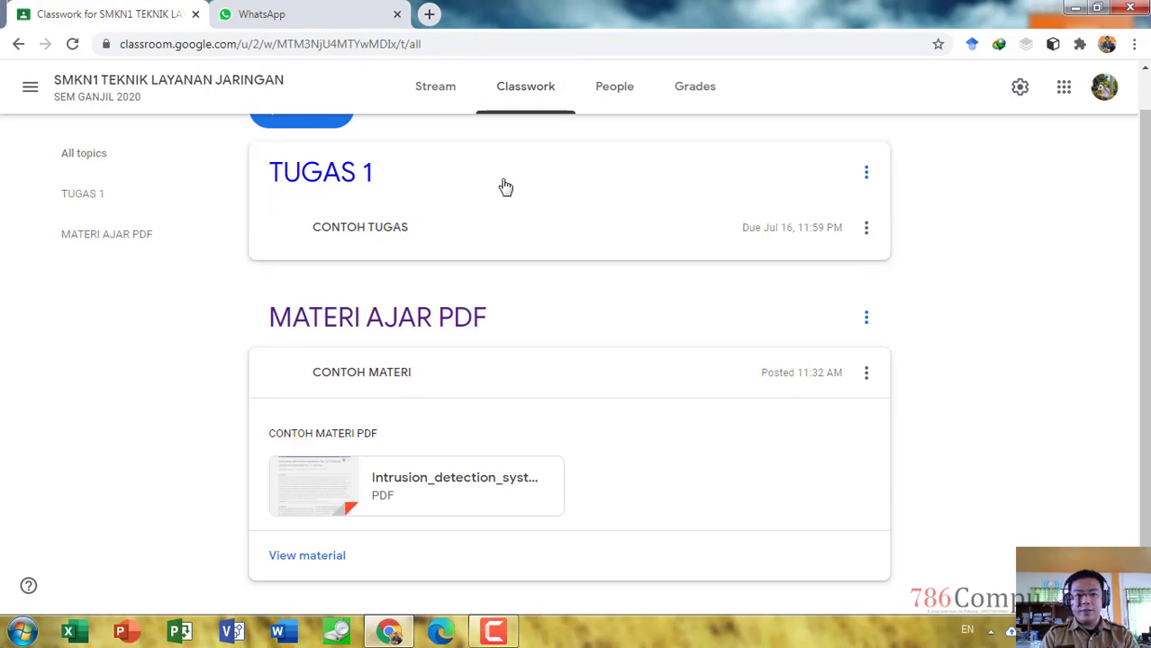
pyautogui.click(377, 229)
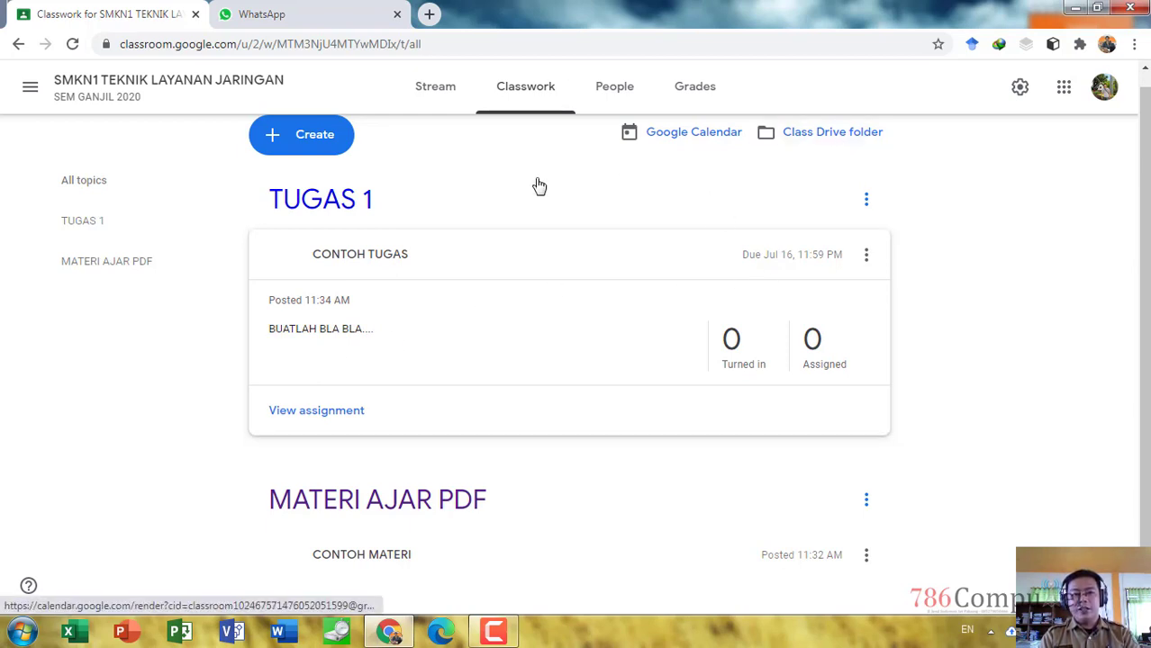
pyautogui.click(298, 416)
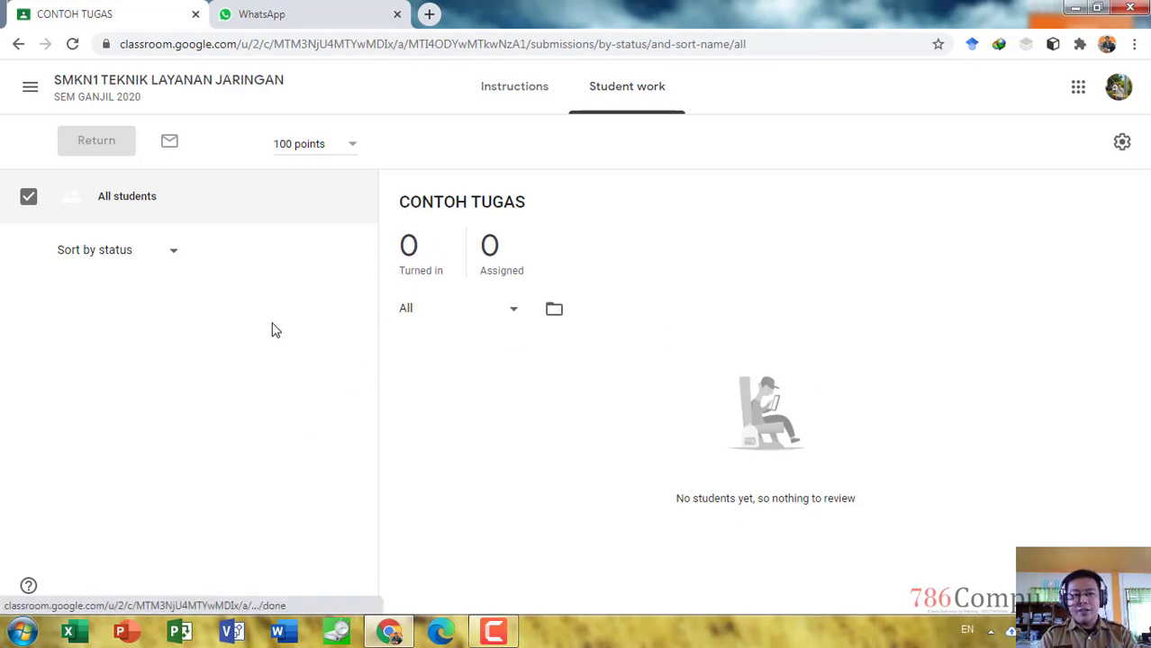
# Return to the overview of all classes and open the classwork of UIR JARINGAN 4E.
pyautogui.click(28, 91)
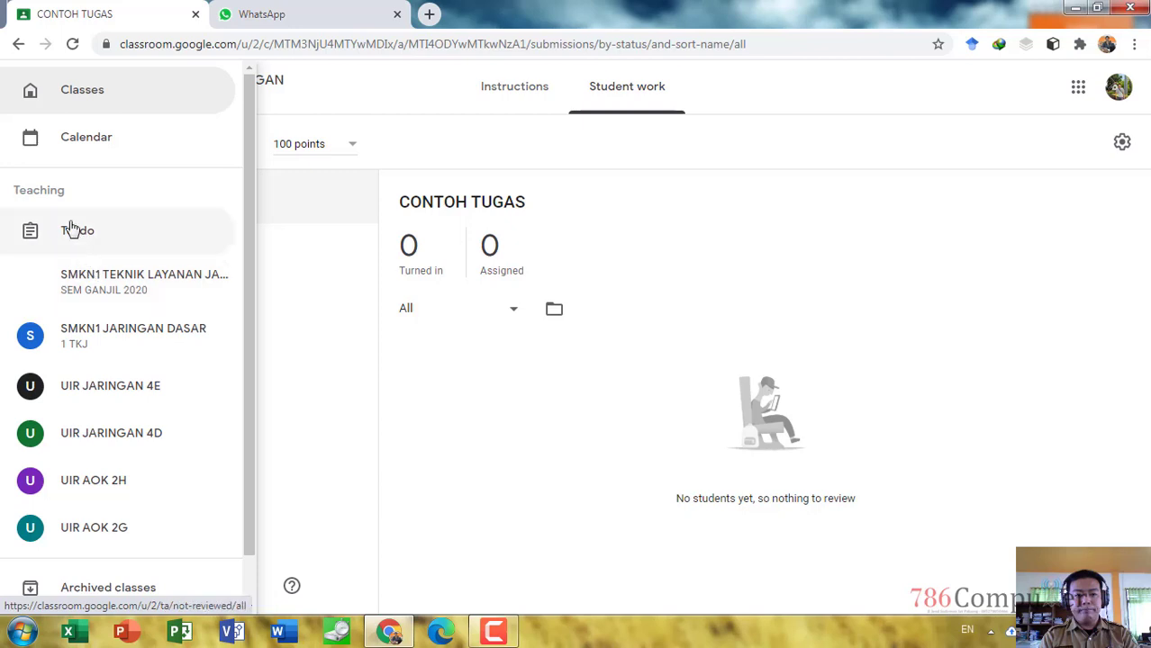
pyautogui.moveTo(95, 152); pyautogui.dragTo(102, 90)
pyautogui.click(101, 90)
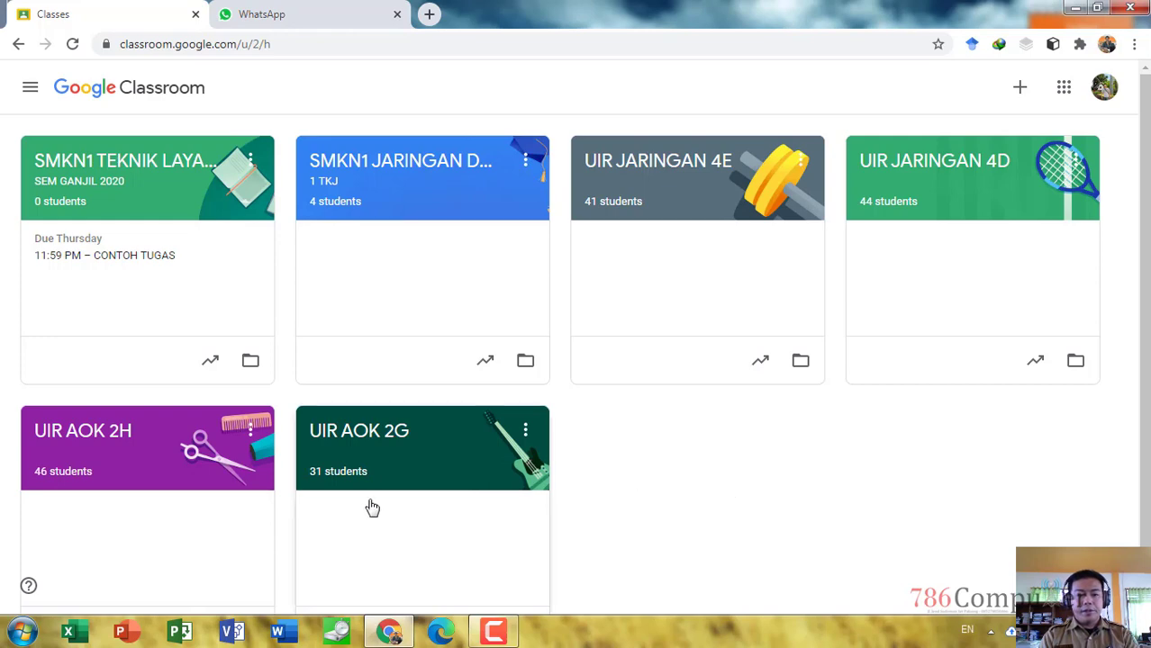
pyautogui.click(642, 151)
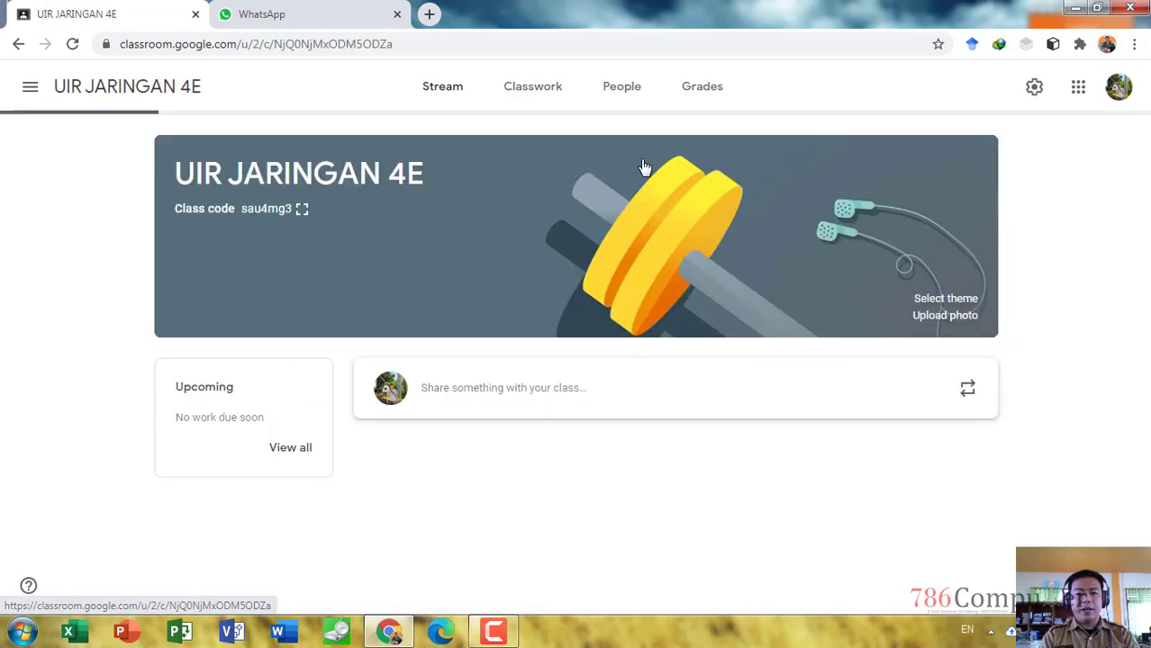
pyautogui.click(542, 86)
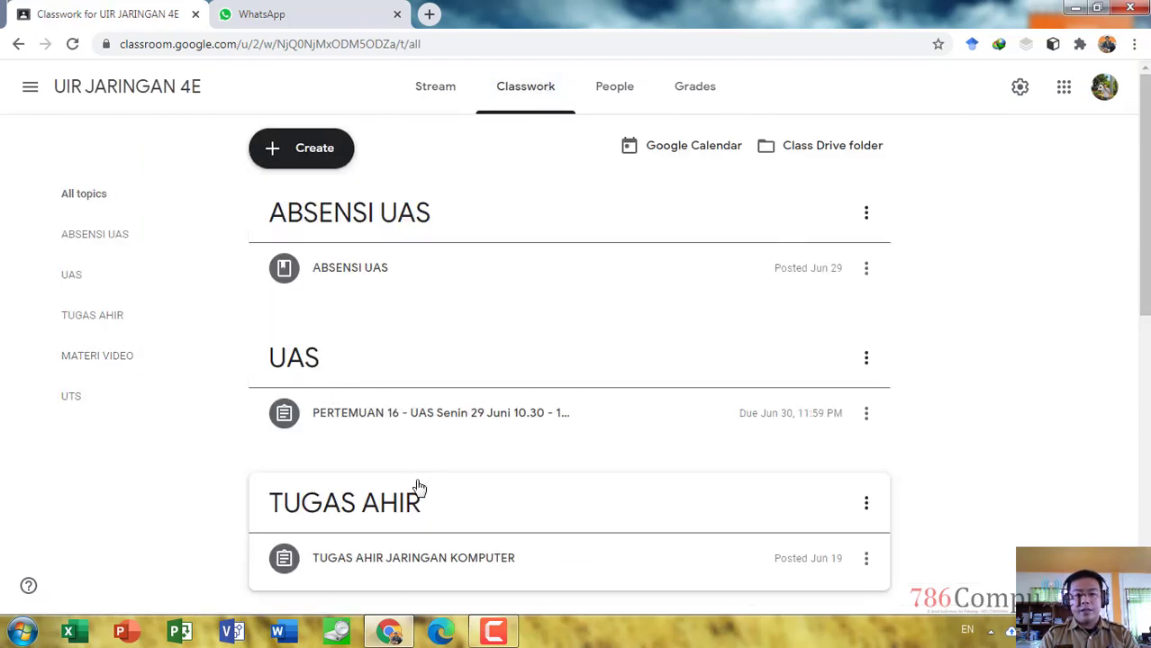
# Open the TUGAS AHIR JARINGAN KOMPUTER assignment's student work and look through the list of students who turned it in.
pyautogui.click(413, 511)
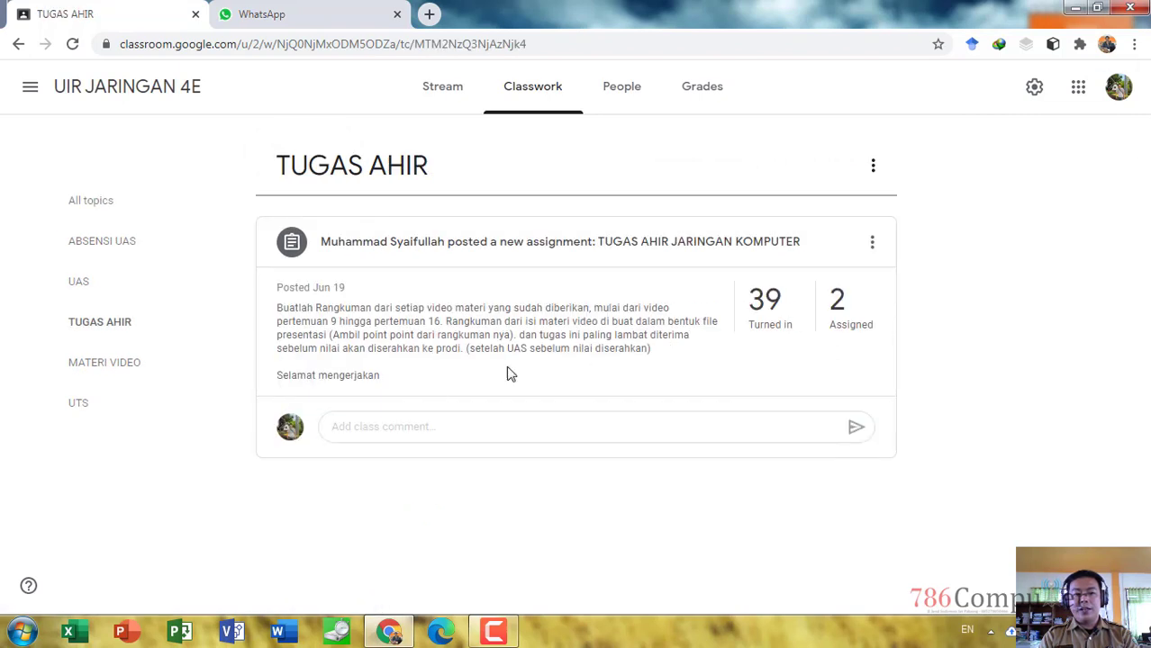
pyautogui.moveTo(464, 303); pyautogui.dragTo(561, 231)
pyautogui.click(560, 232)
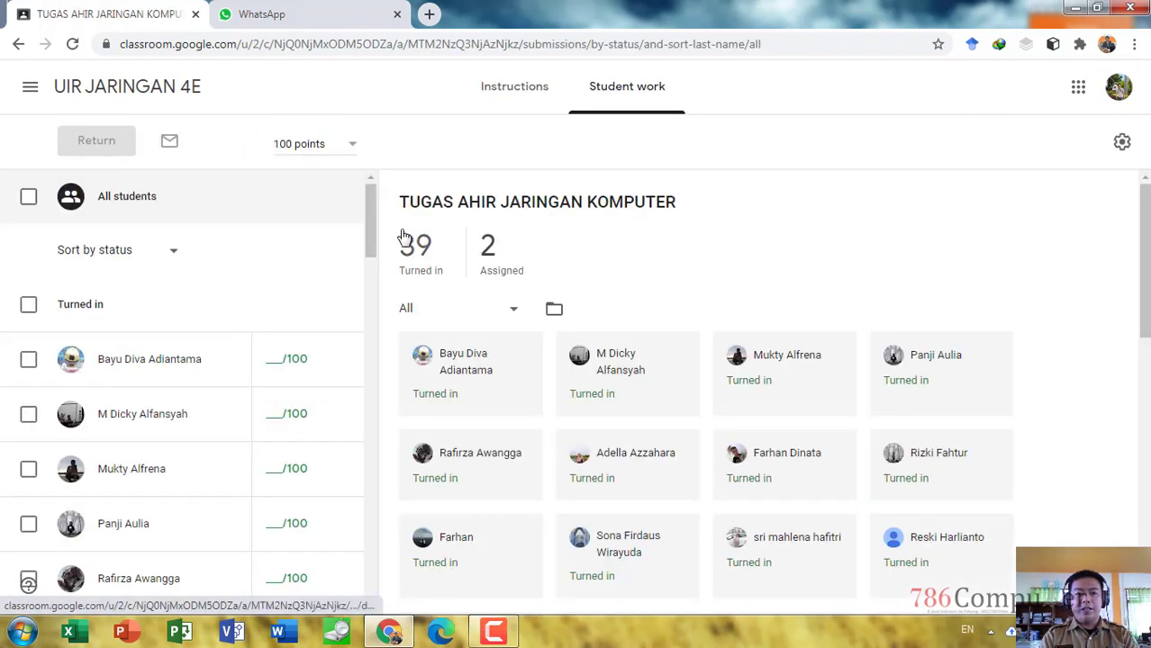
pyautogui.moveTo(366, 225); pyautogui.dragTo(375, 260)
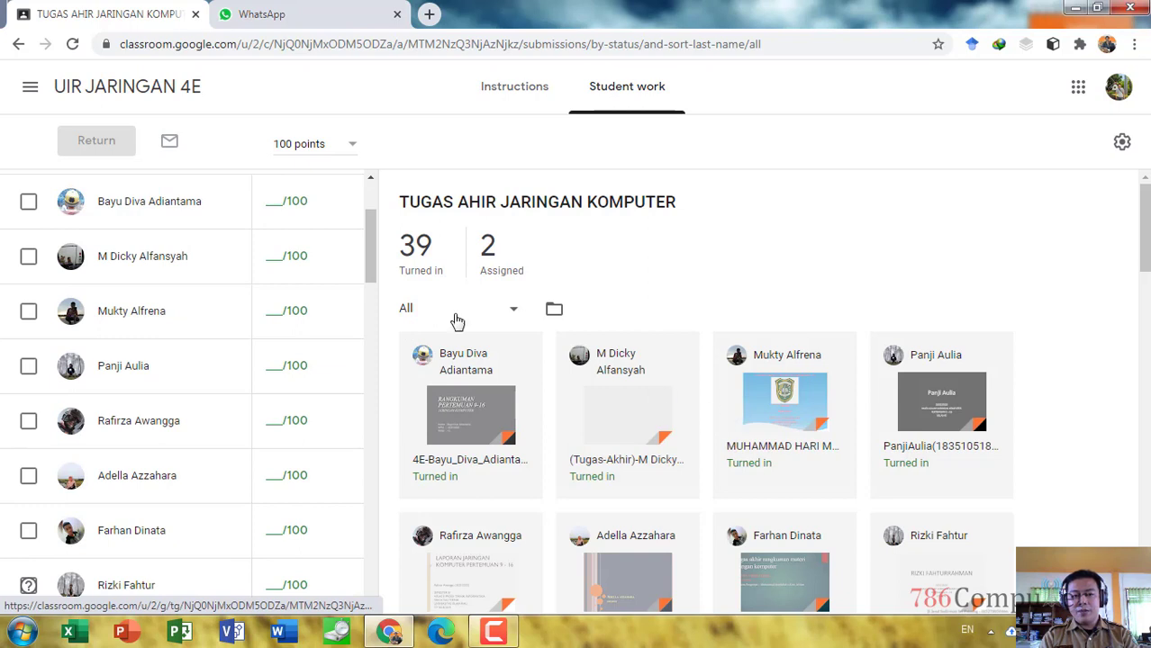
# Open the PowerPoint file turned in by the first listed student and dismiss the Google Slides editing notice.
pyautogui.click(192, 213)
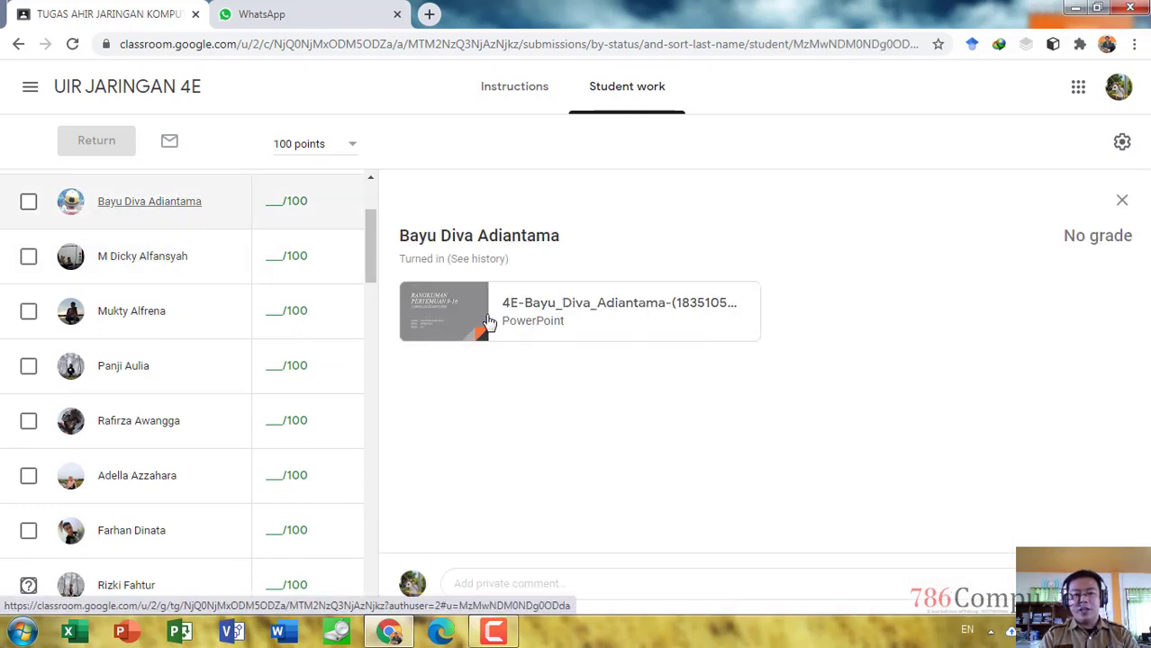
pyautogui.click(436, 317)
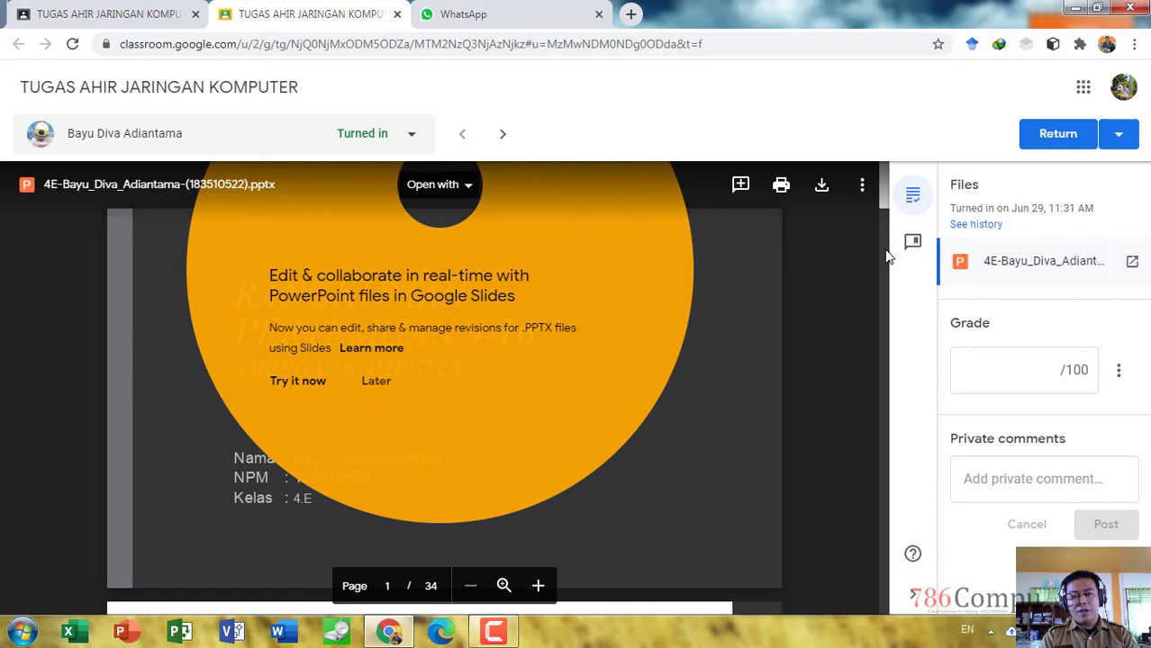
pyautogui.click(887, 257)
# Examine where the submission's grade and private comment are entered, leaving both empty.
pyautogui.click(977, 354)
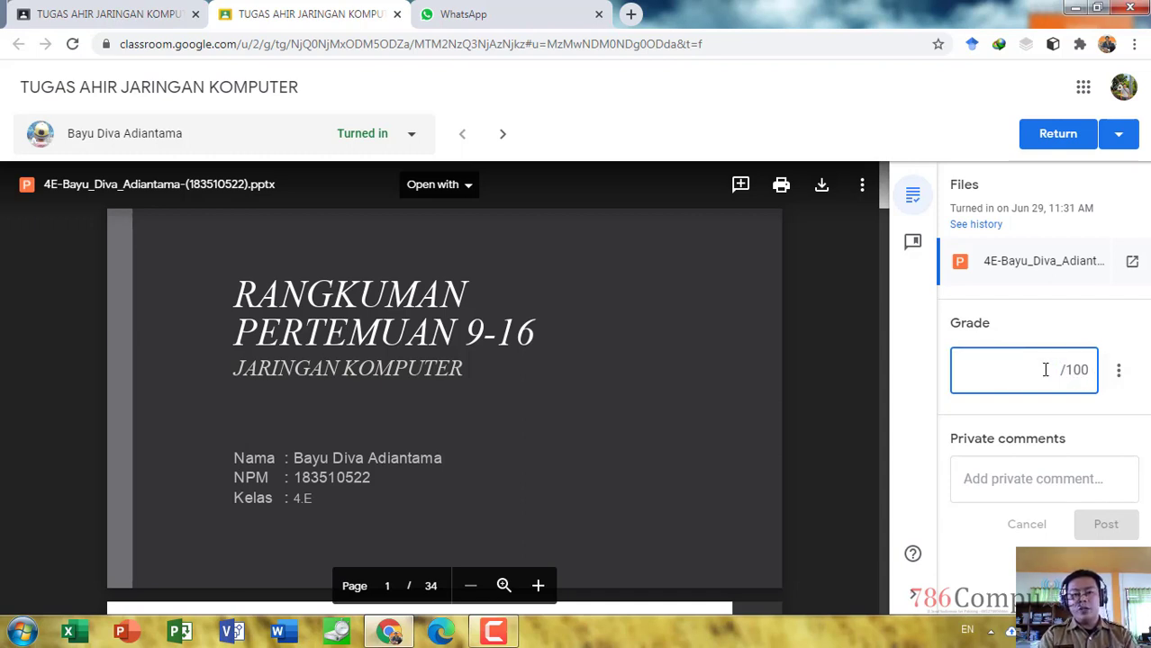
pyautogui.click(988, 479)
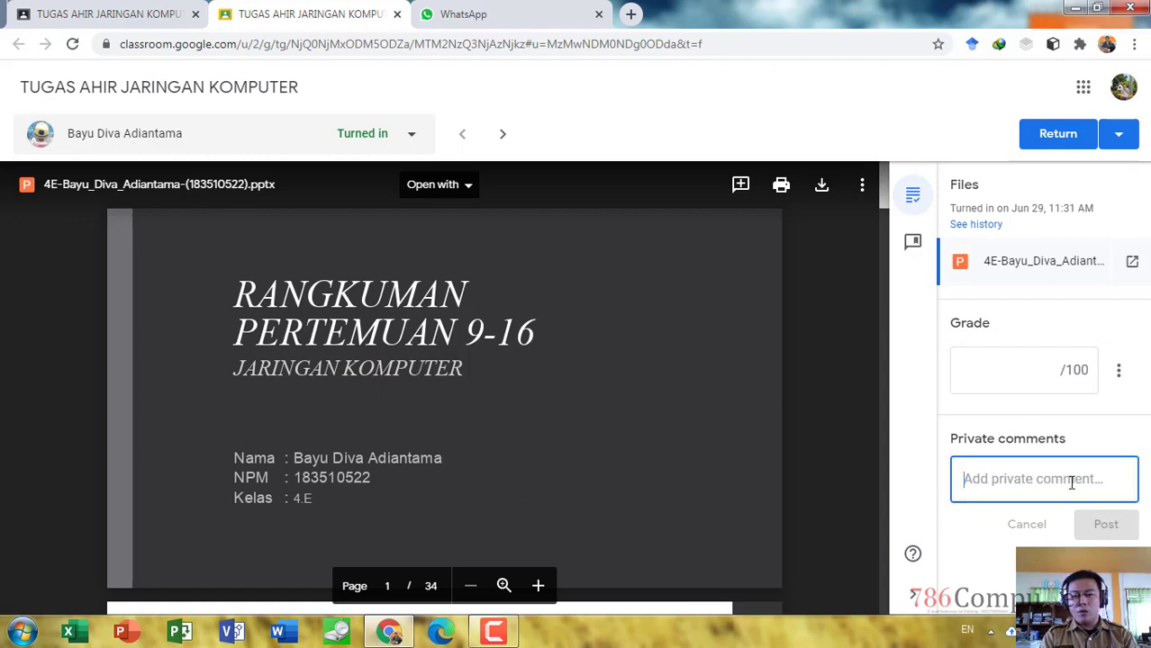
pyautogui.click(824, 423)
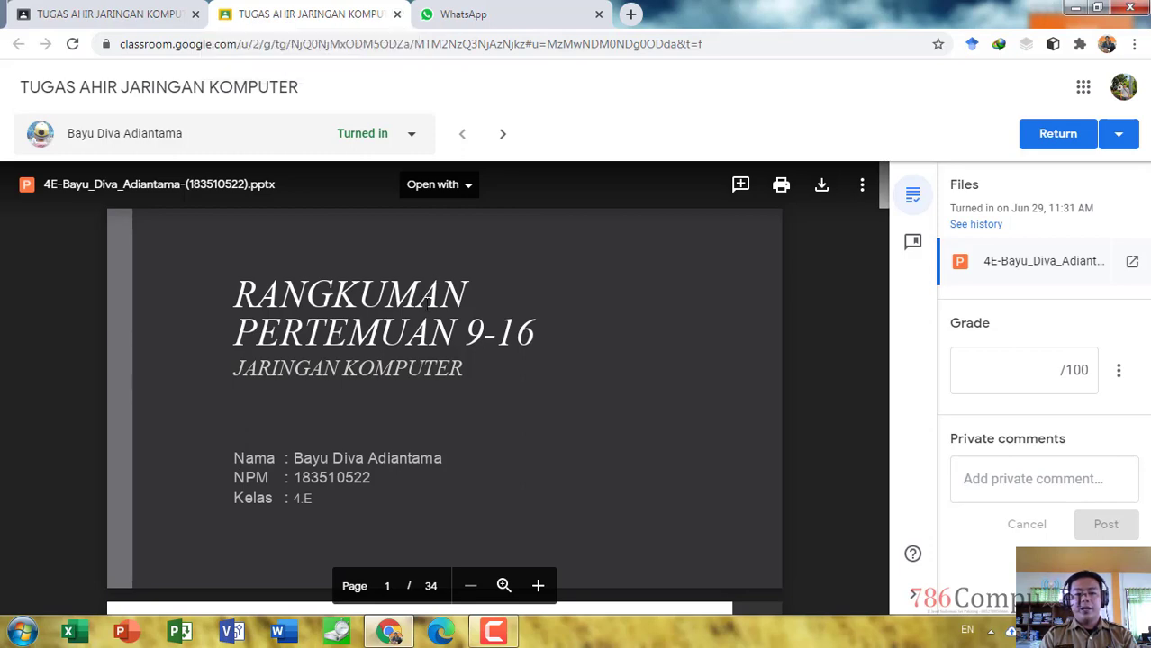
pyautogui.moveTo(494, 632)
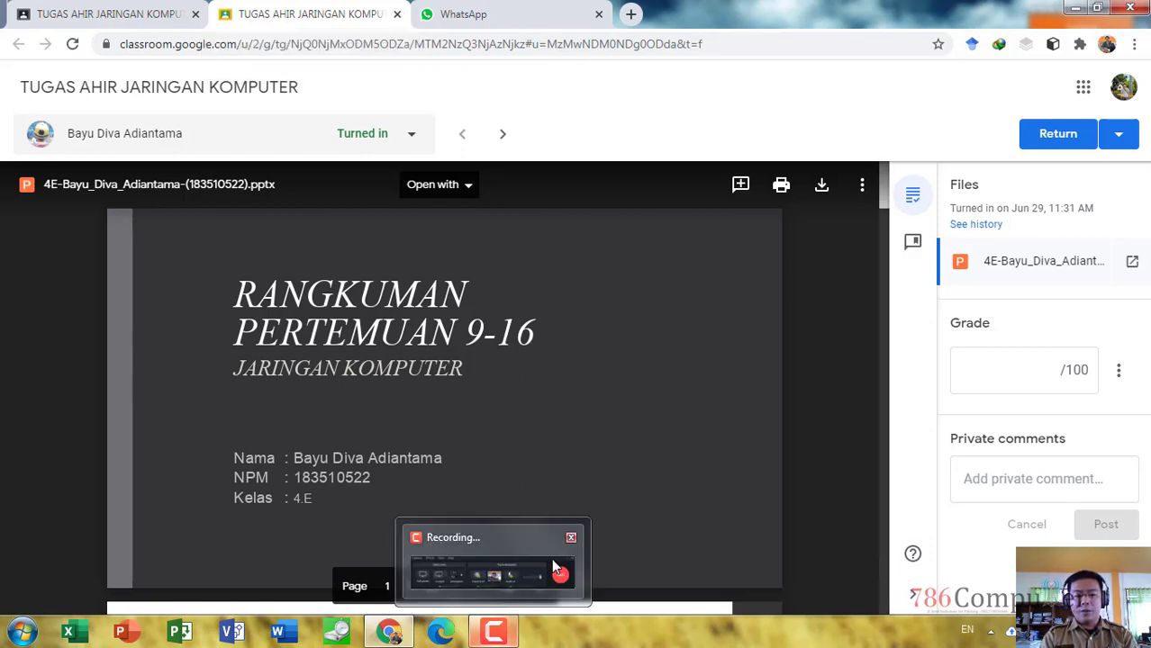
pyautogui.moveTo(552, 558)
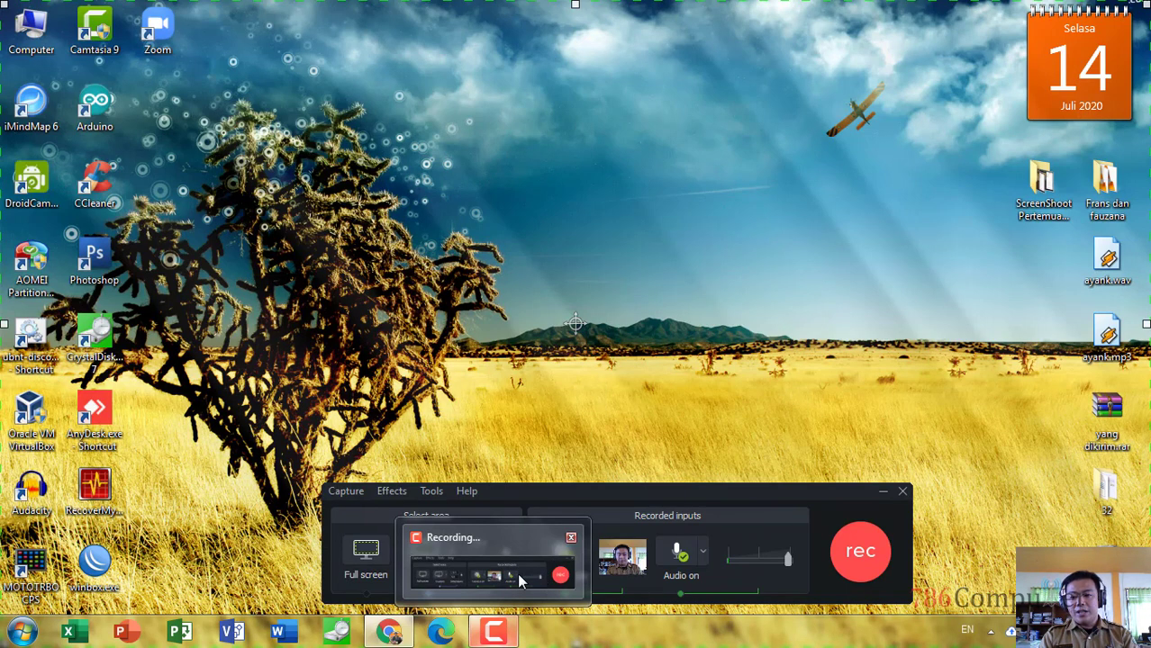
pyautogui.click(531, 573)
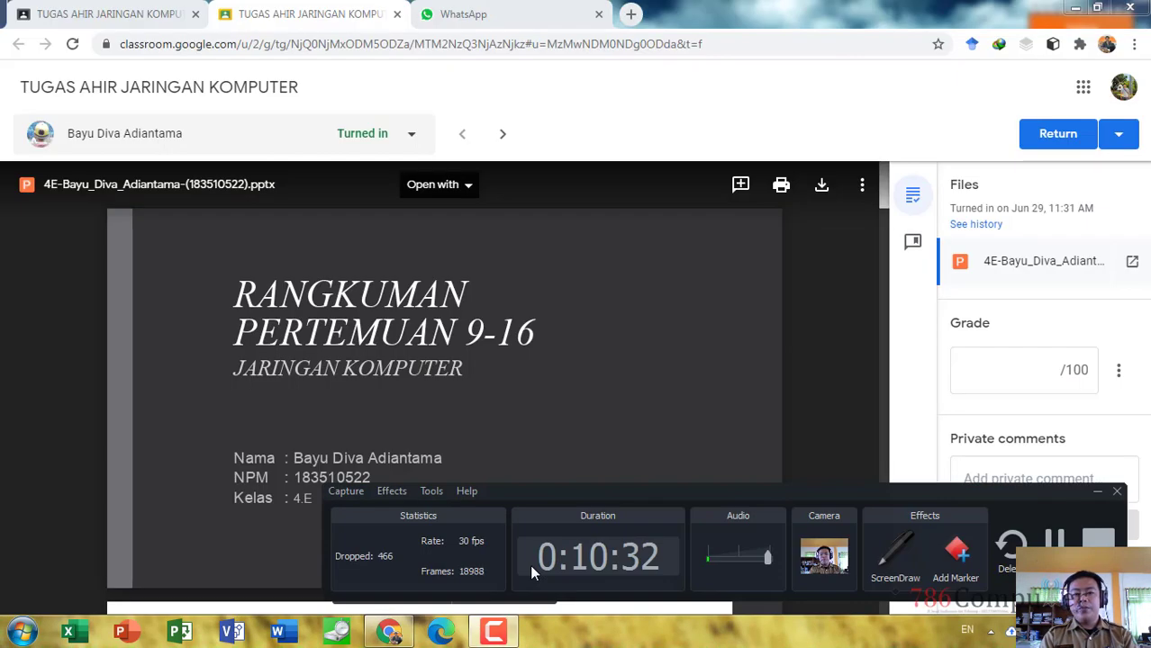